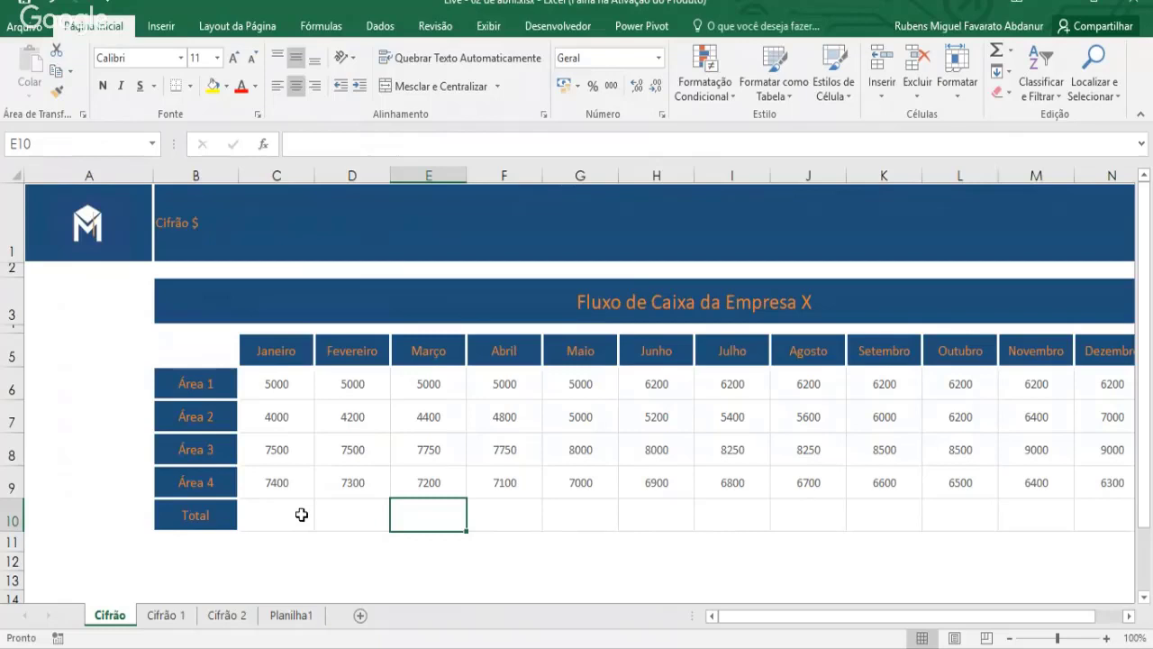
- Review the area rows, month columns and empty totals of the company cash flow table
click(301, 515)
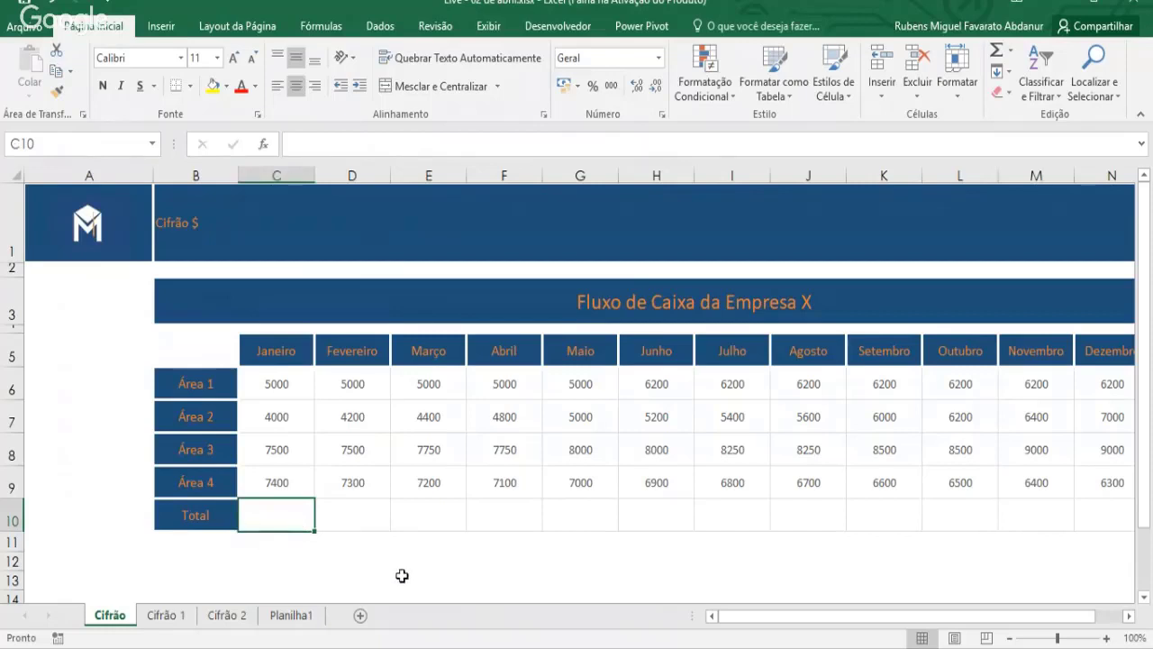
click(198, 390)
click(205, 483)
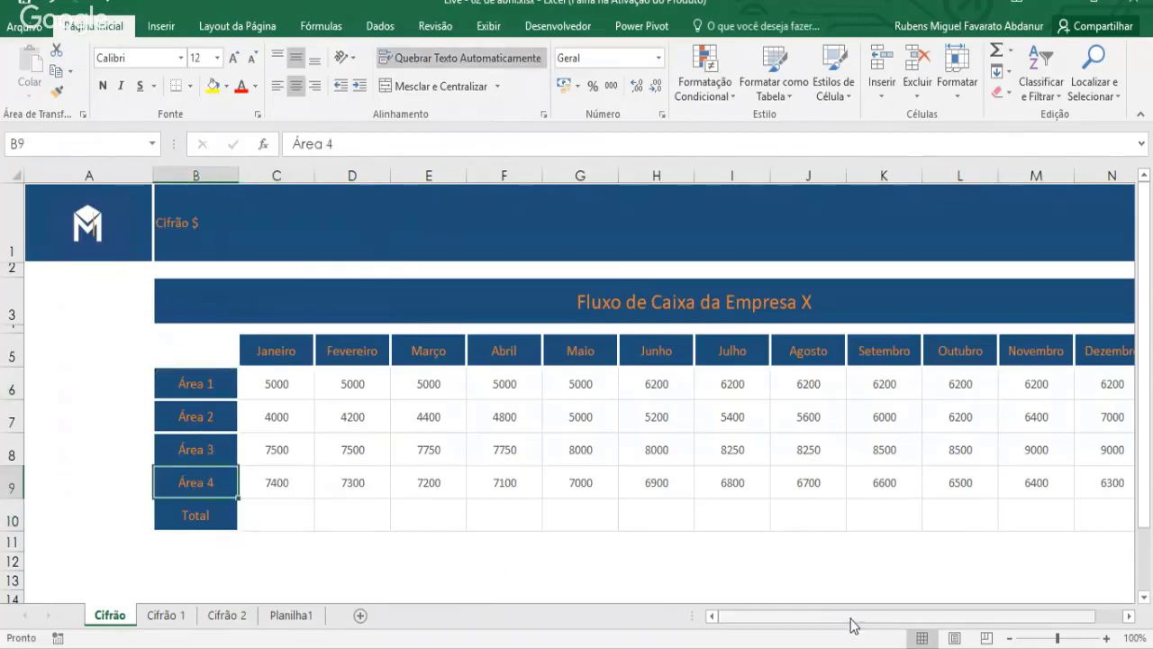
scroll(851, 615, right, 1)
click(999, 350)
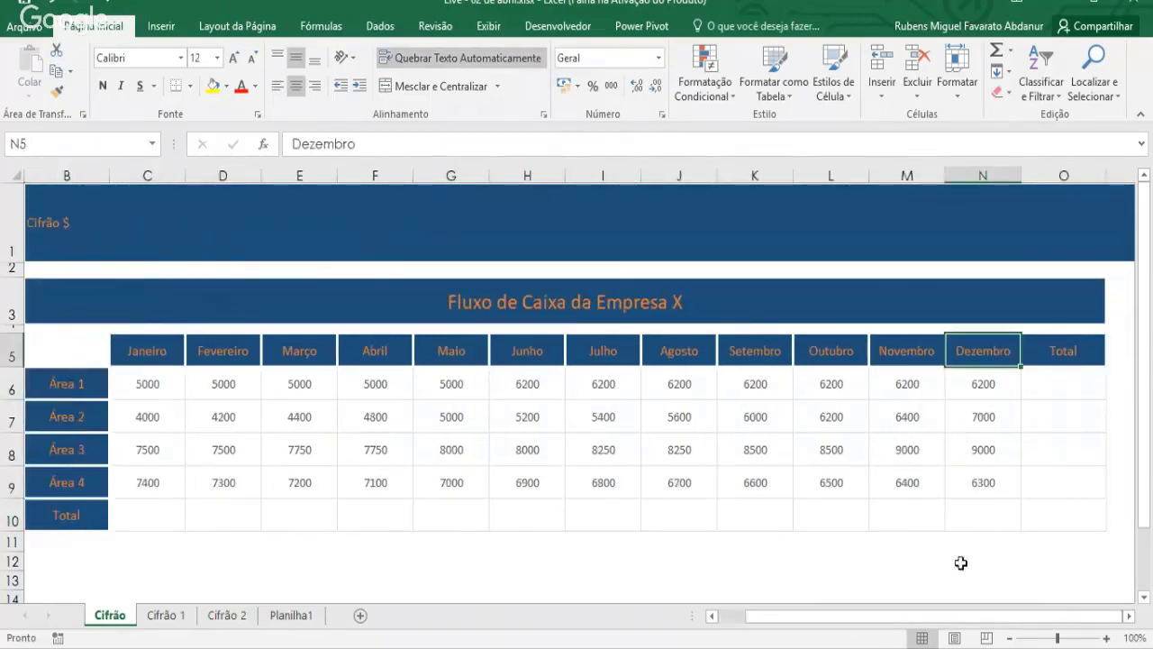
drag(955, 618, 946, 620)
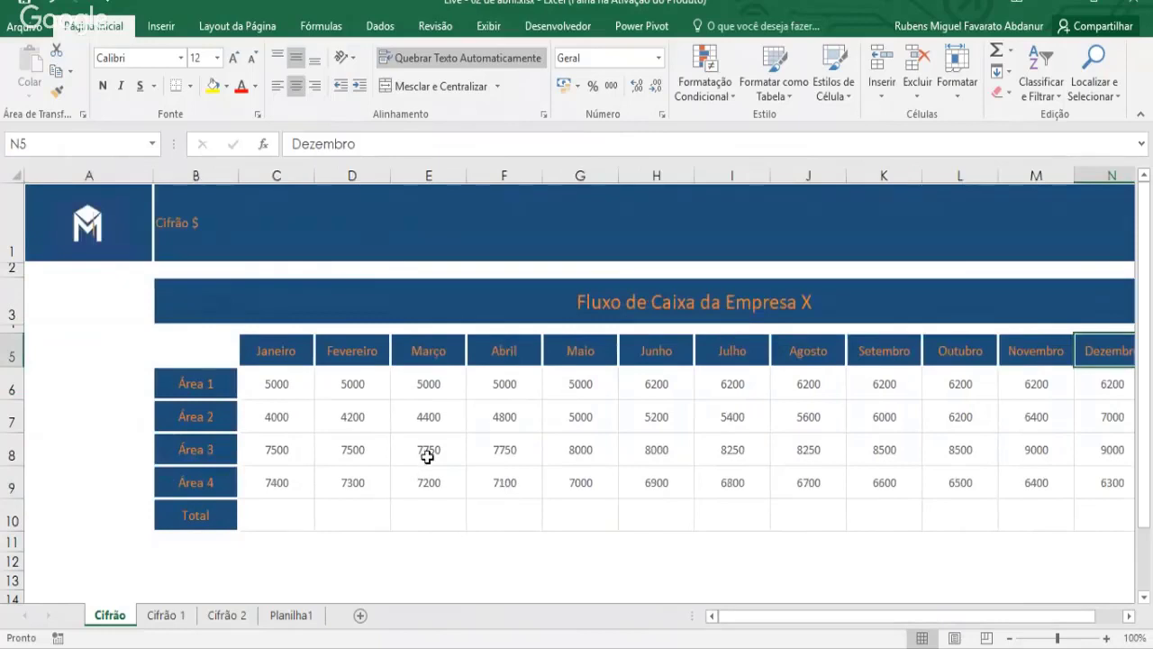
- Enter the formula =SOMA(C6:C9) in C10 to total the January values of all four areas
click(263, 522)
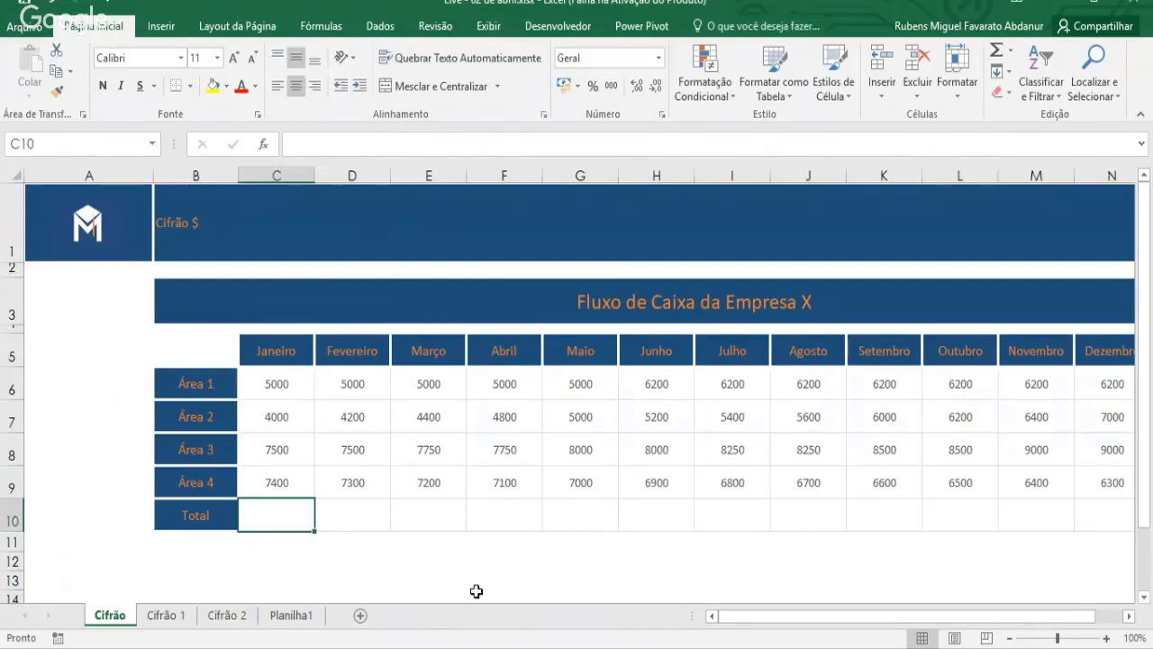
text(=)
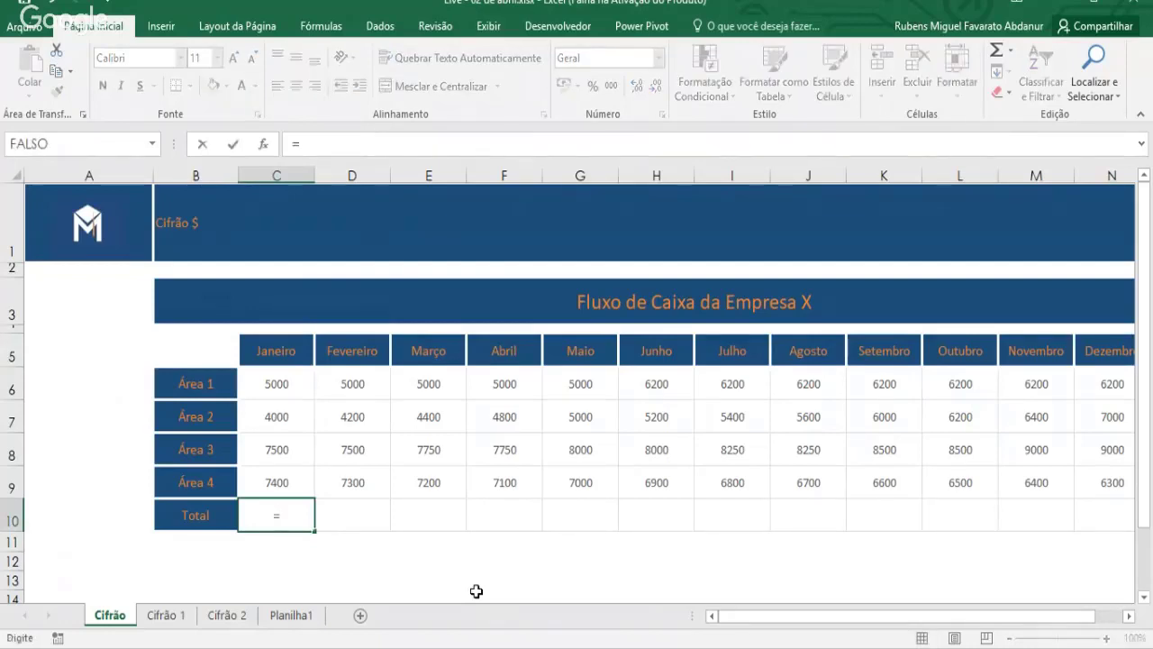
text(soma)
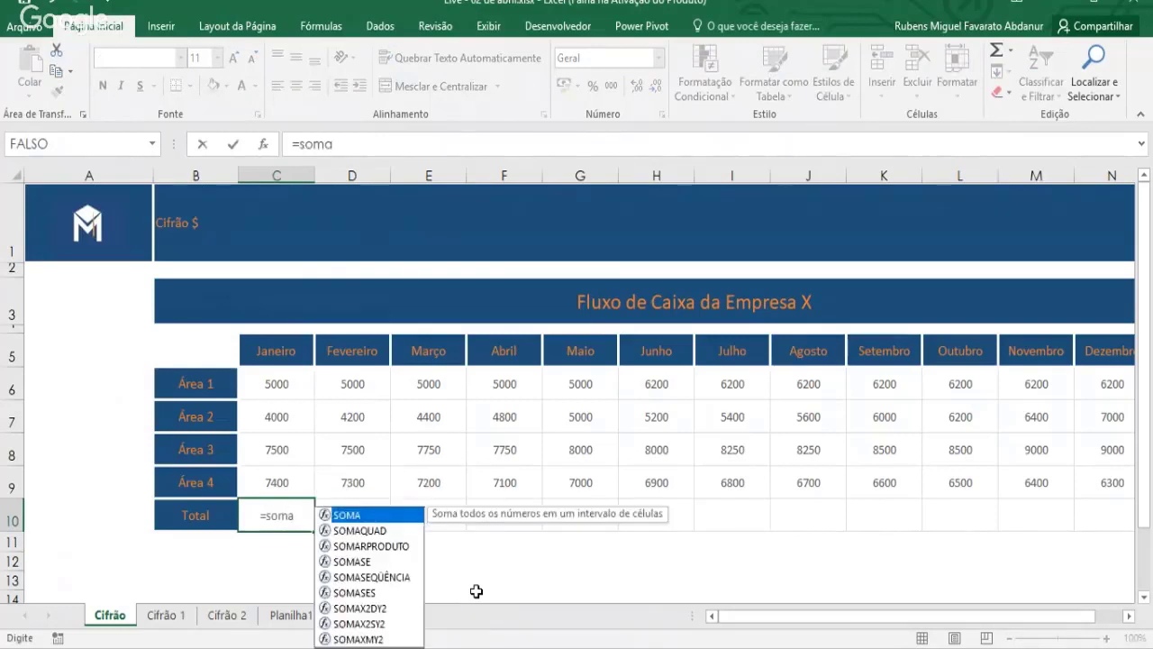
key(Tab)
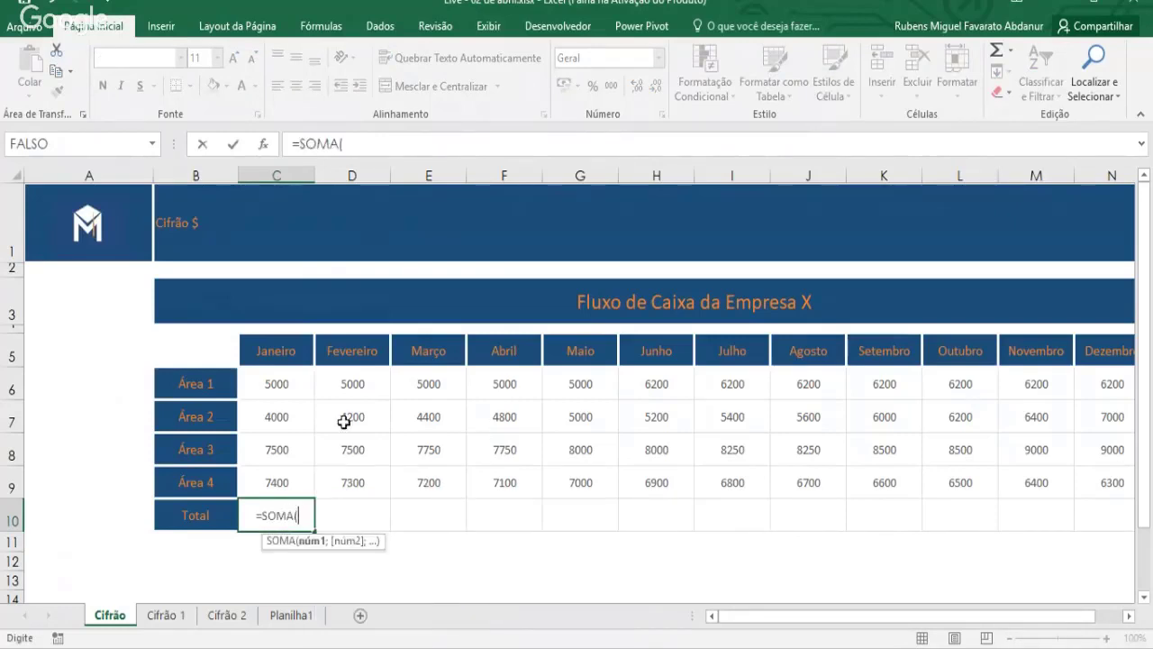
drag(294, 384, 287, 482)
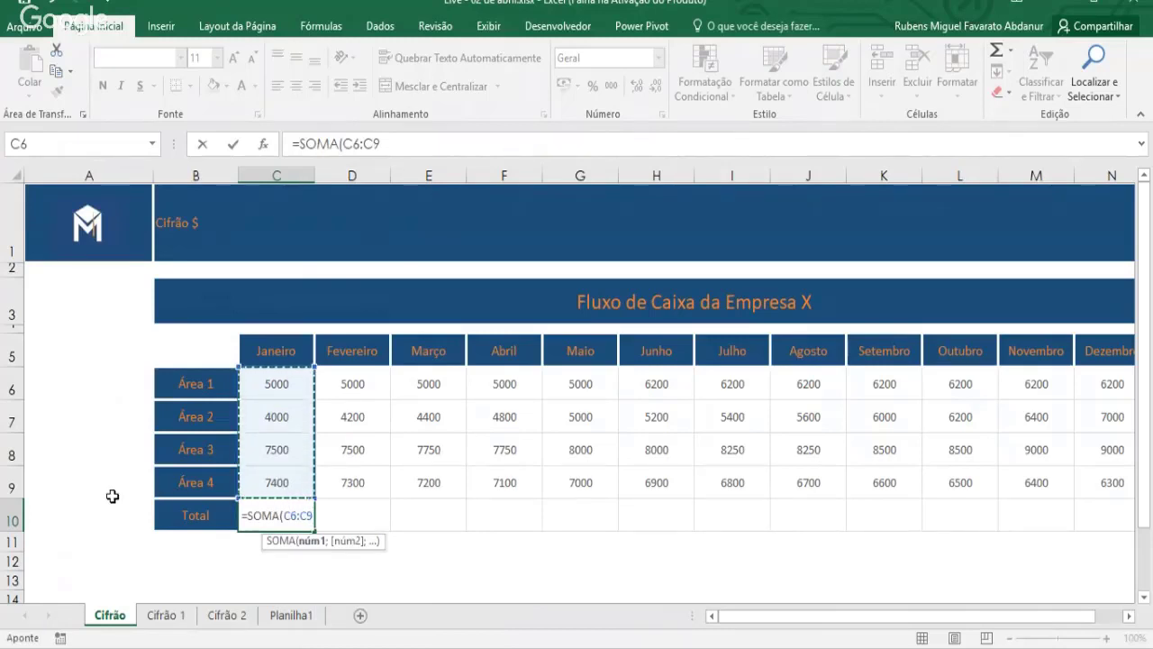
key(ctrl+Return)
- Fill the January total formula across the Total row through December, and undo the fill
click(306, 524)
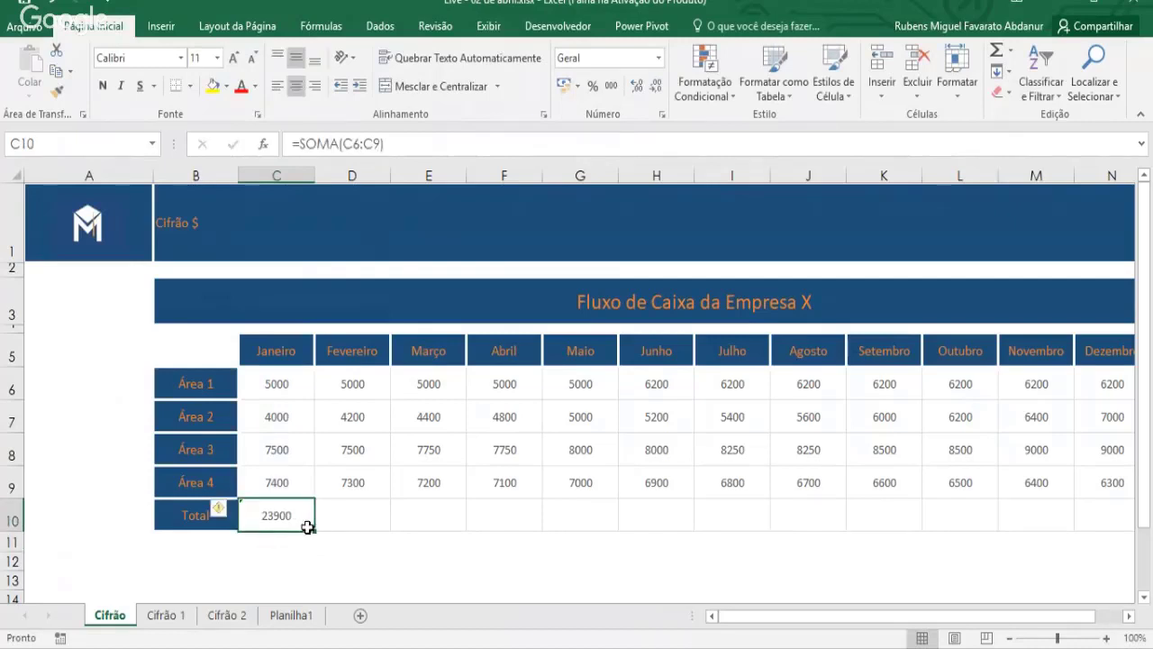
drag(314, 531, 927, 514)
drag(828, 615, 777, 616)
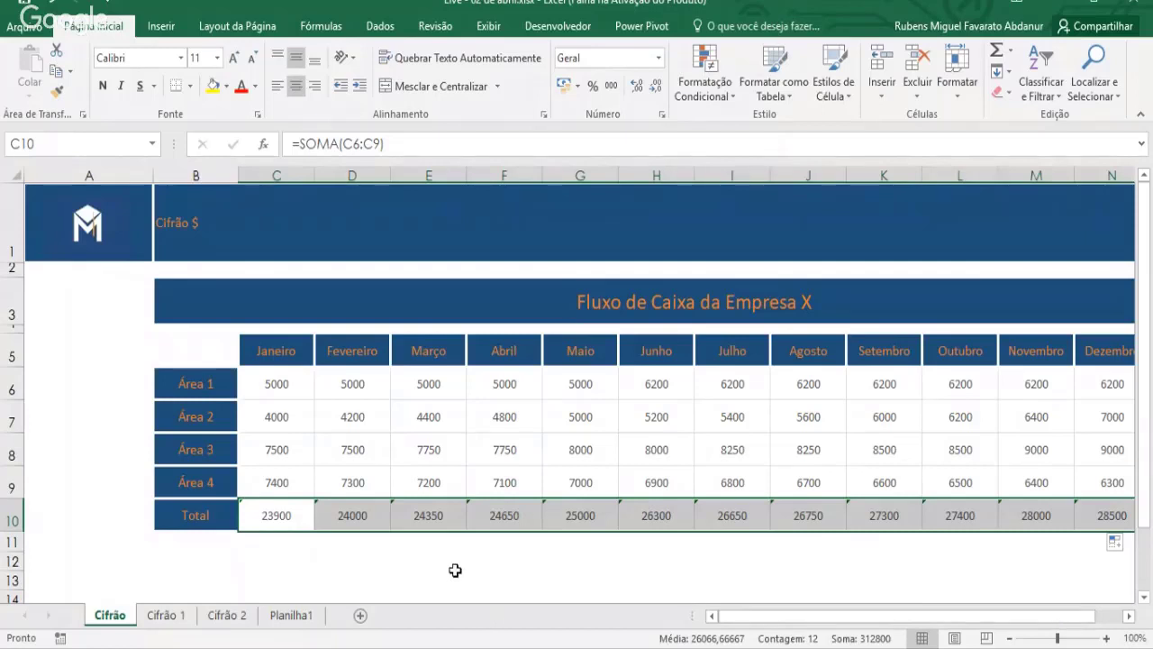
key(ctrl+z)
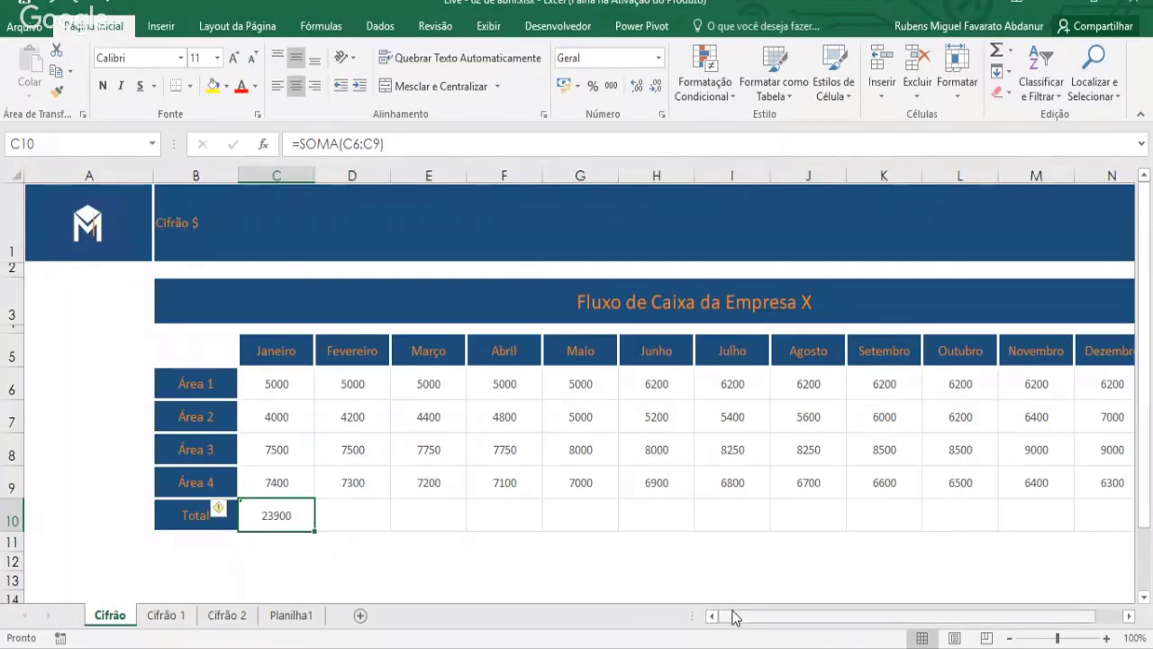
drag(758, 621, 787, 622)
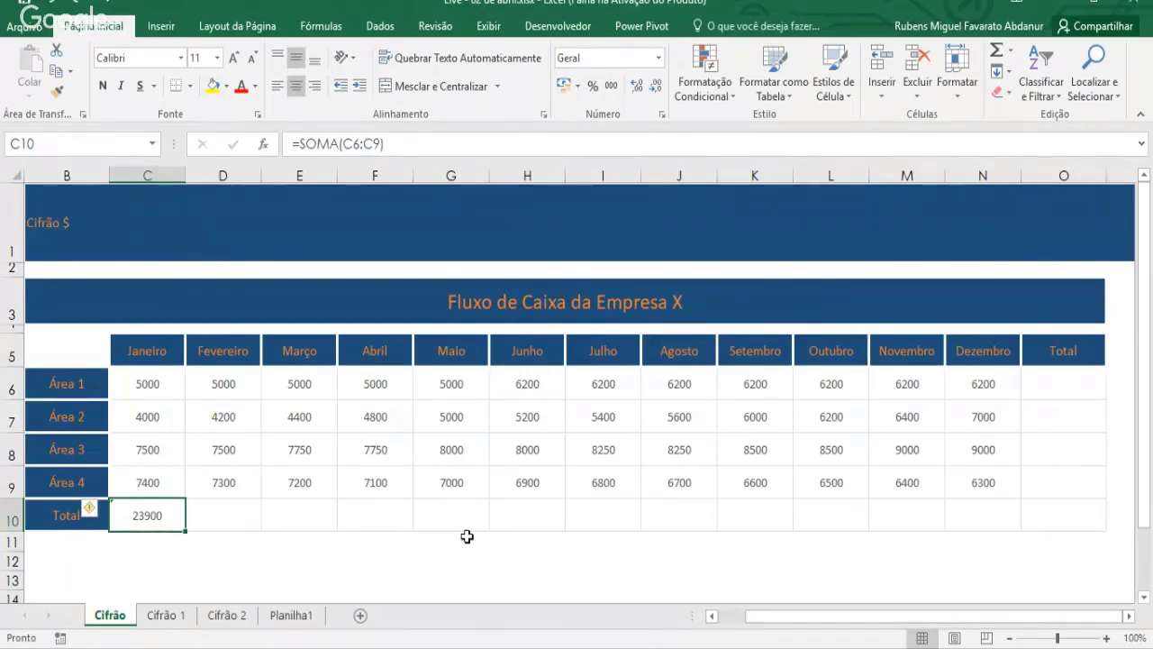
- Open the Cifrão 1 sheet and examine the quantity, unit value, total value, seller and average columns of the sales table
click(167, 617)
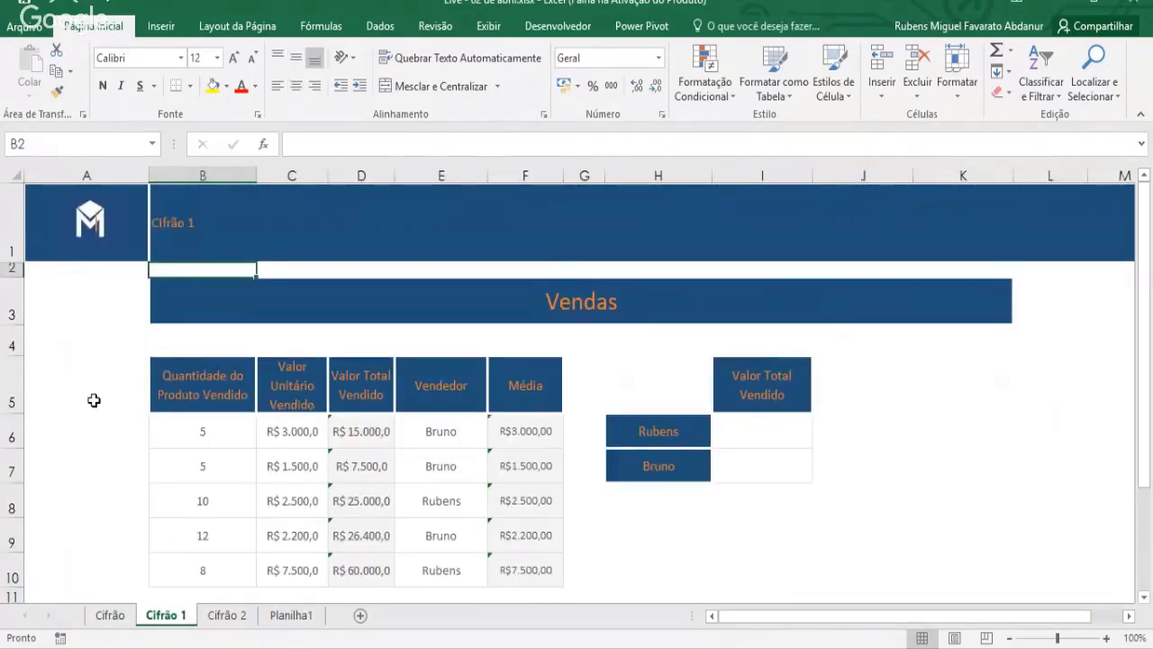
scroll(91, 402, down, 2)
scroll(93, 400, up, 2)
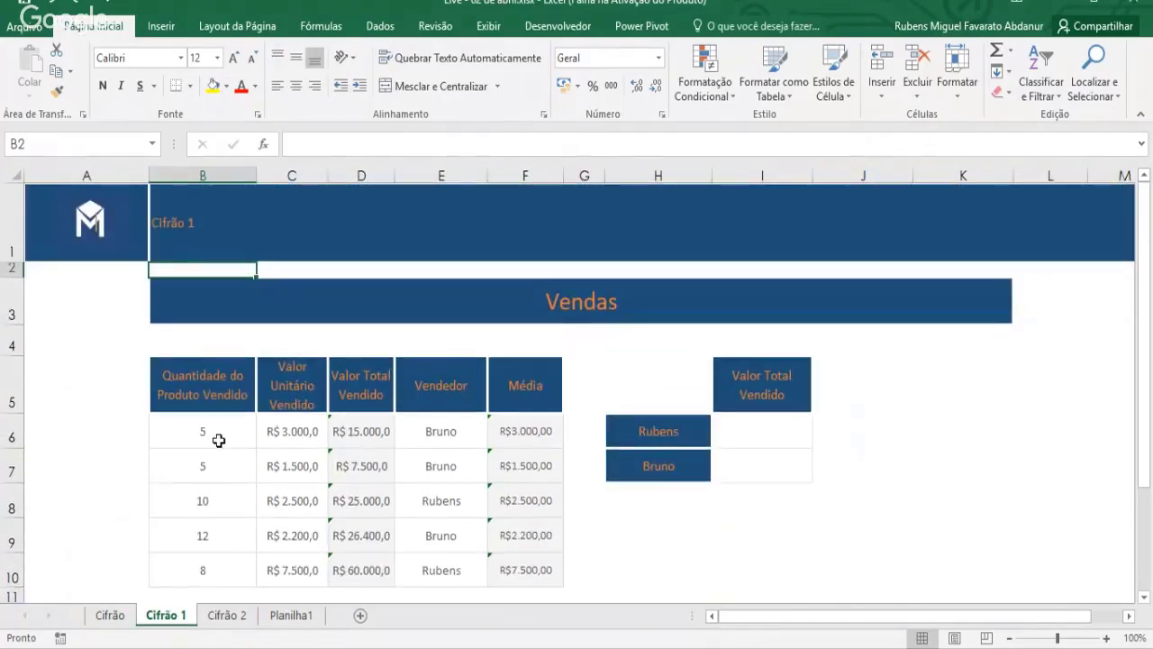
click(216, 439)
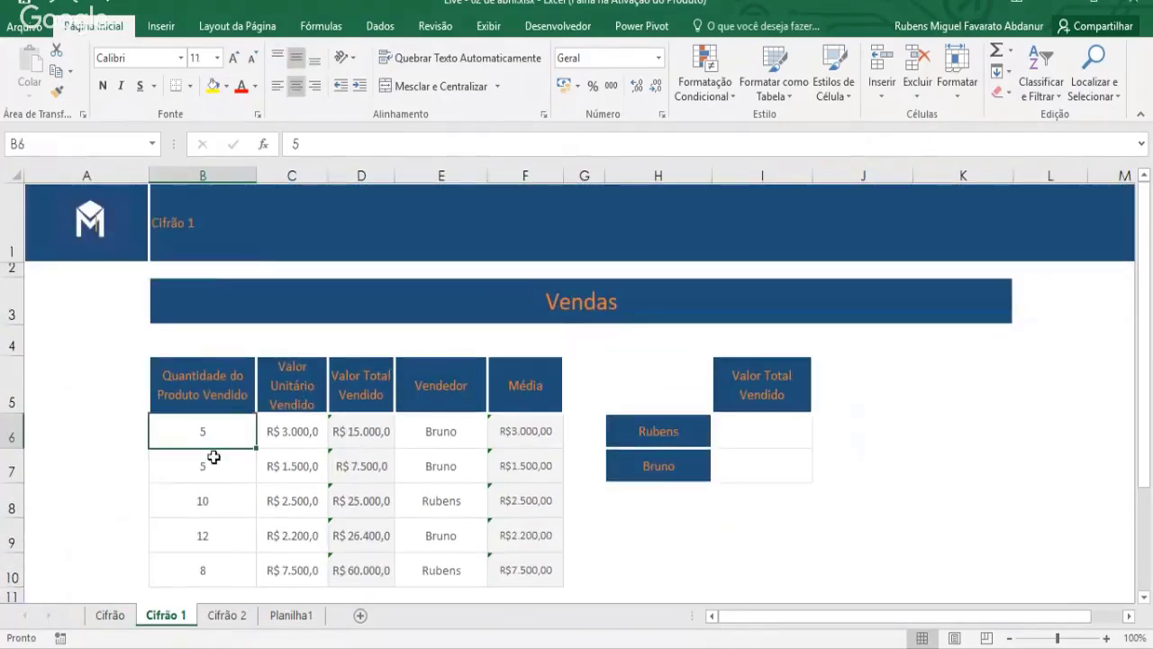
click(275, 438)
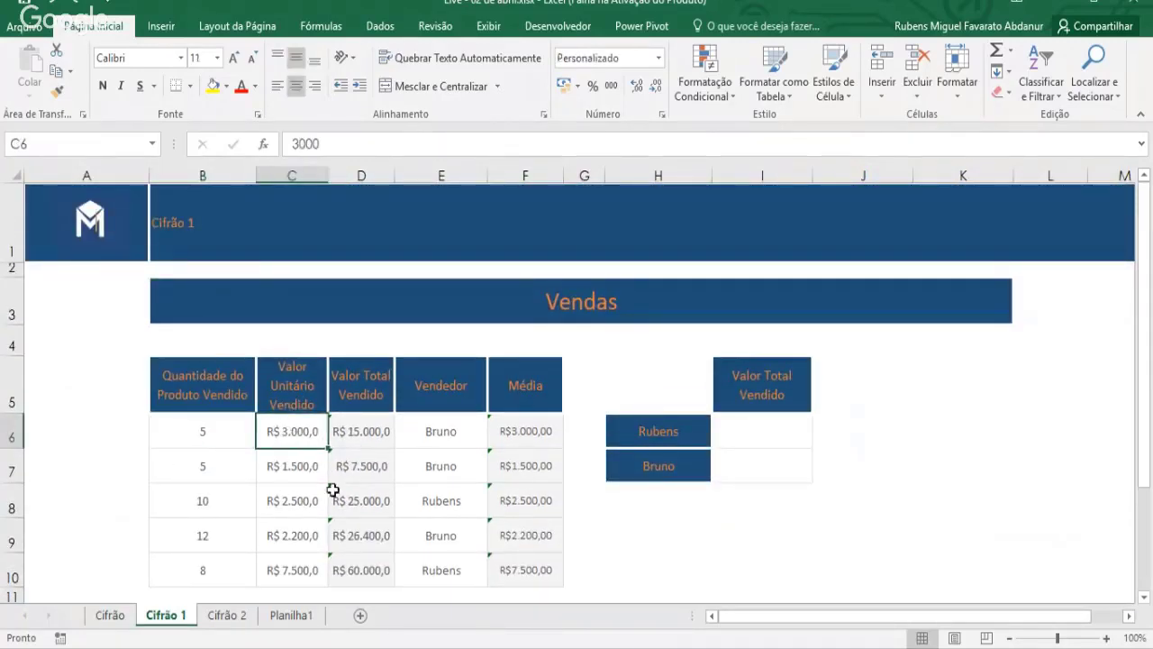
click(348, 441)
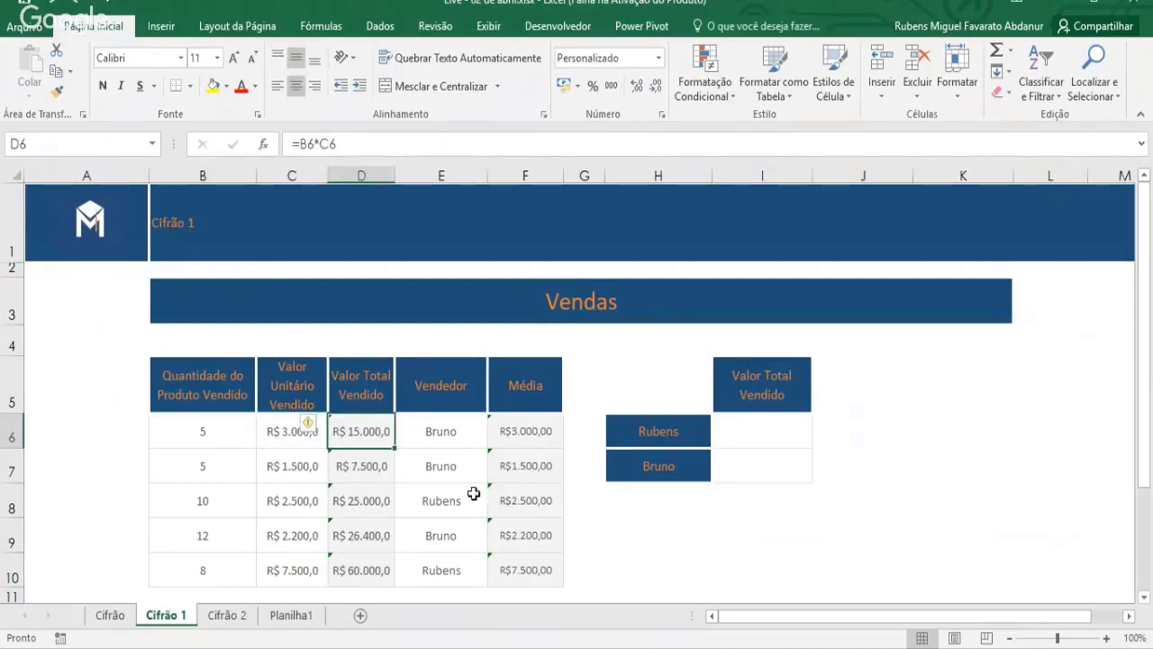
drag(459, 431, 463, 457)
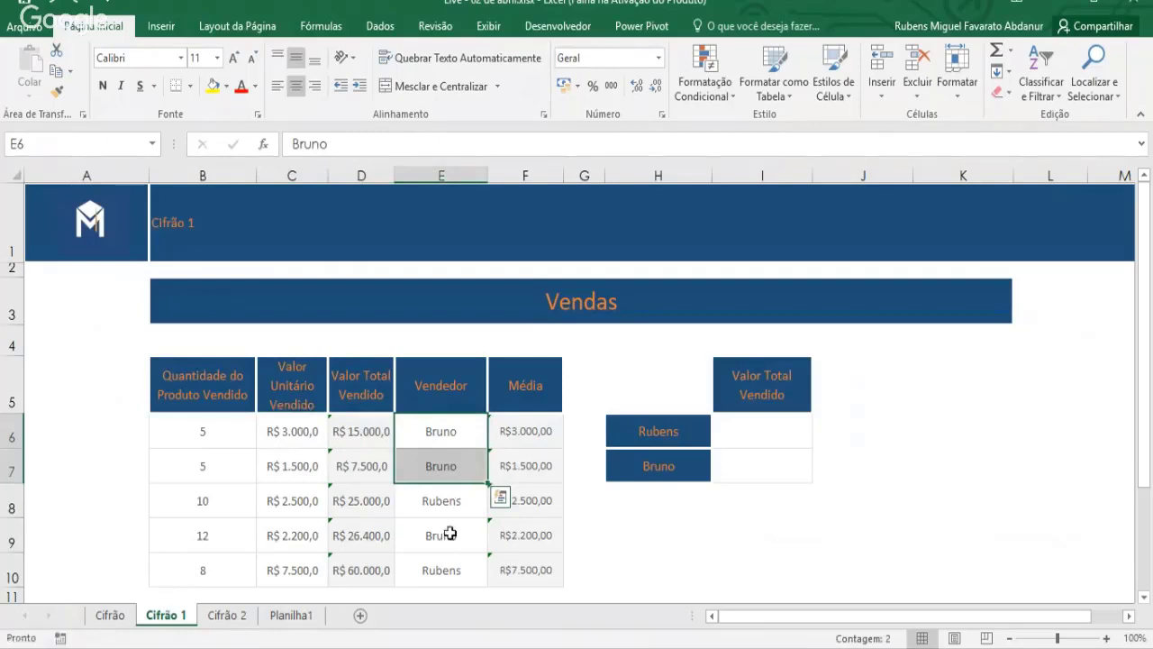
click(541, 436)
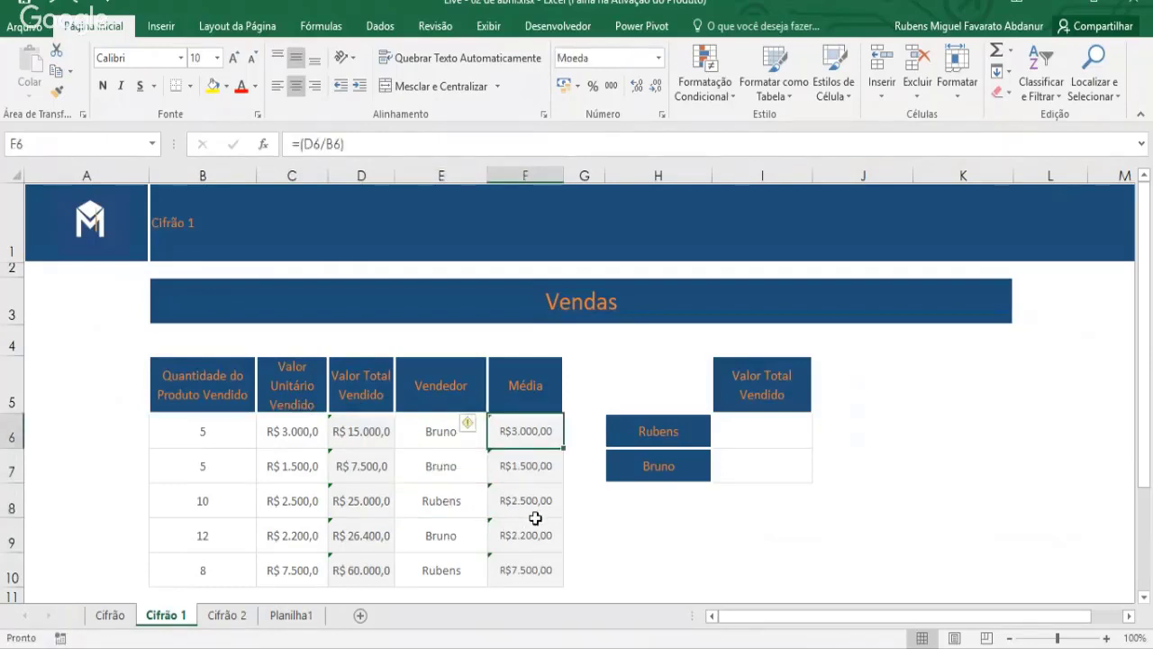
drag(533, 570, 203, 431)
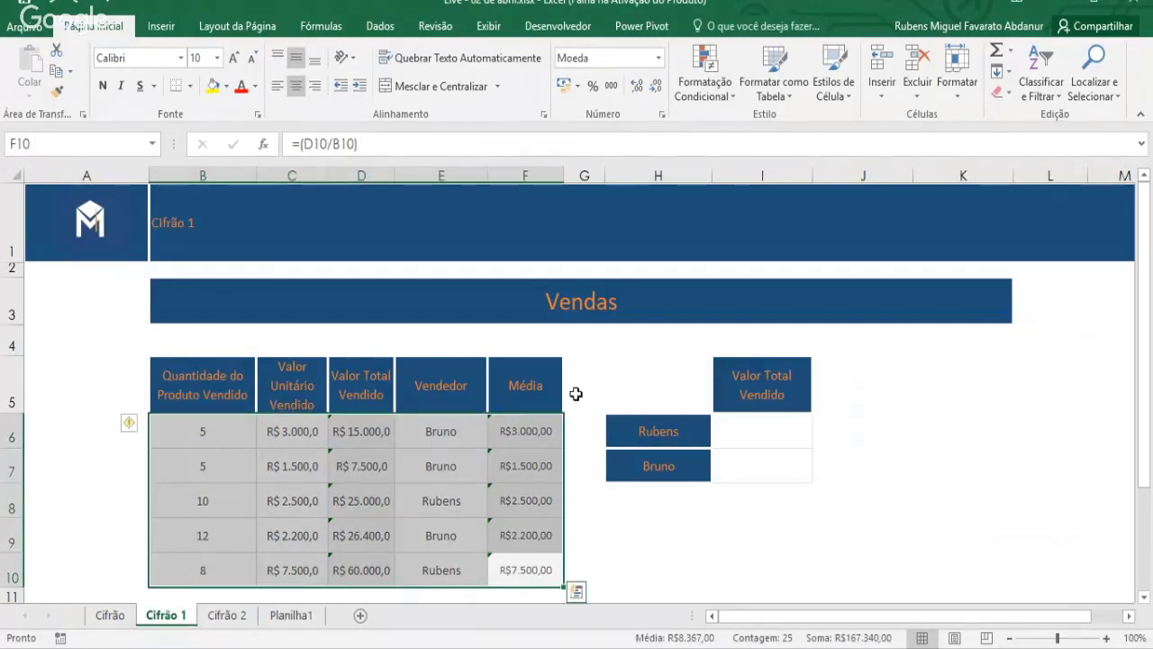
scroll(576, 392, down, 1)
scroll(577, 392, up, 1)
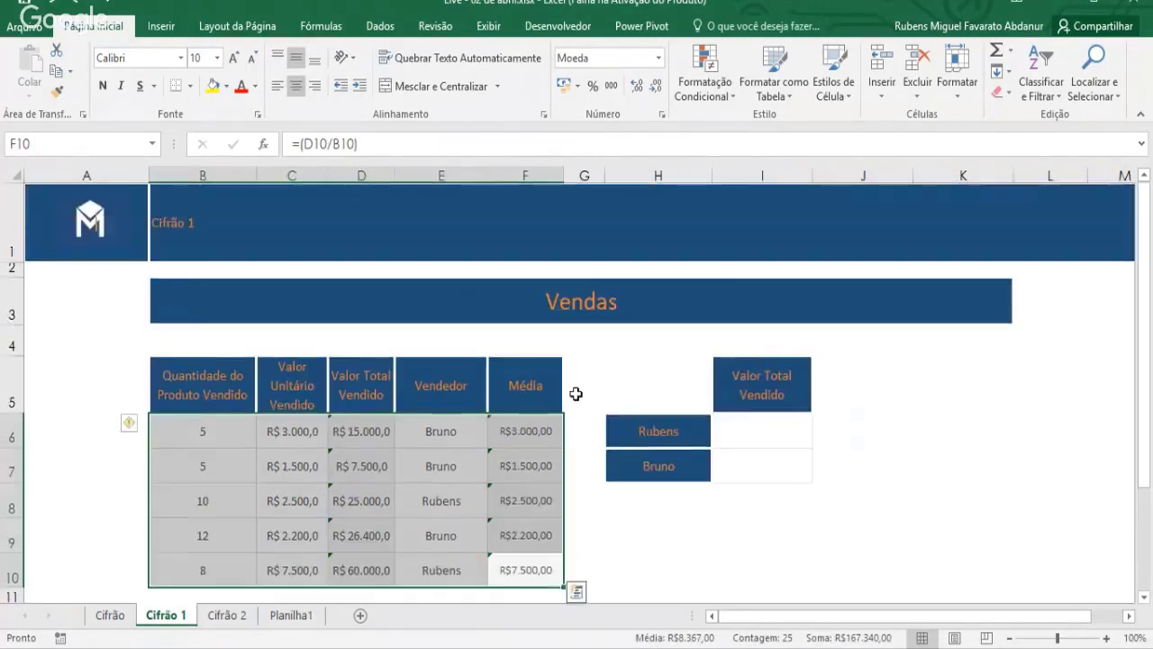
- Examine the two seller rows and the empty Valor Total Vendido cells of the summary table
click(764, 431)
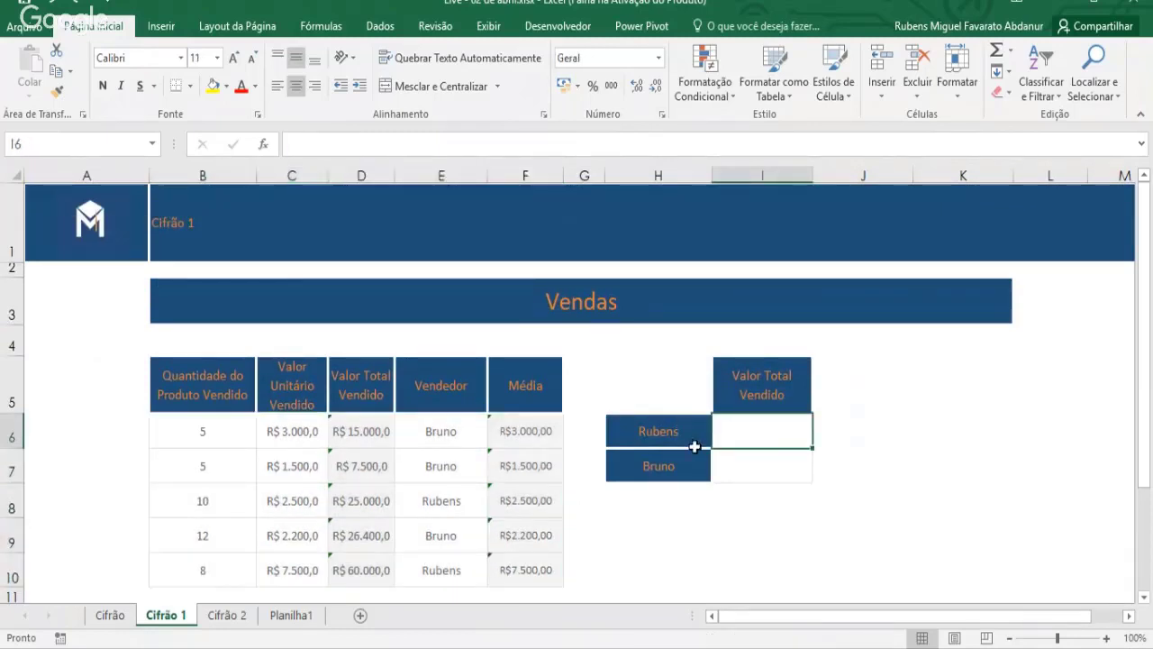
click(639, 425)
click(653, 490)
click(647, 467)
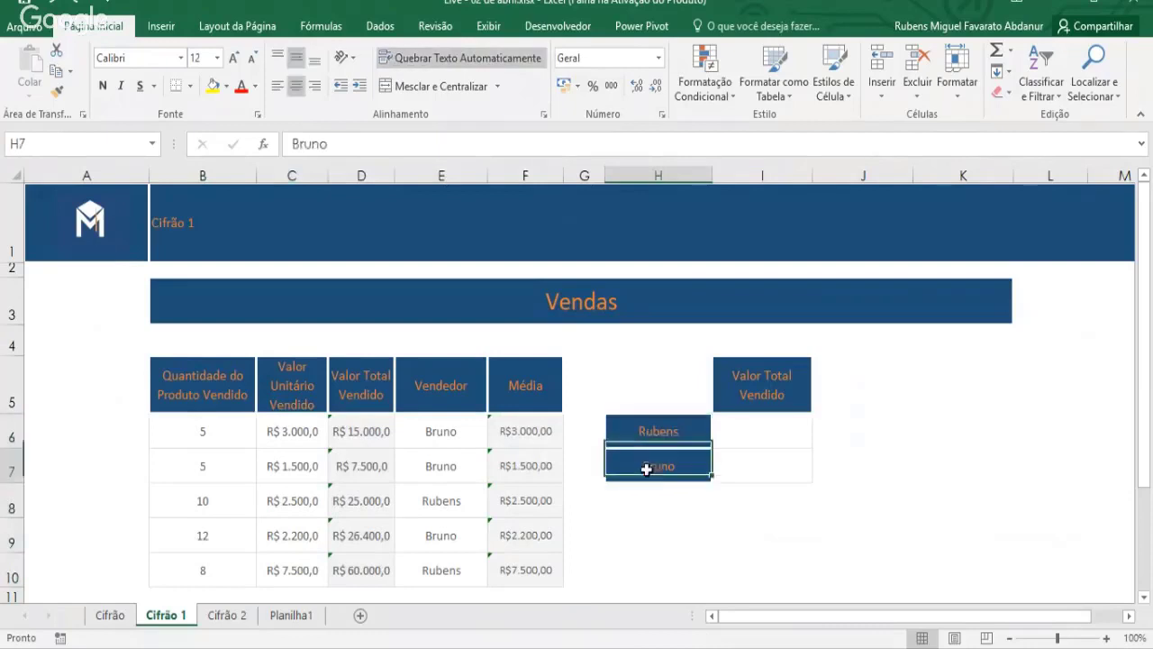
click(644, 438)
click(643, 466)
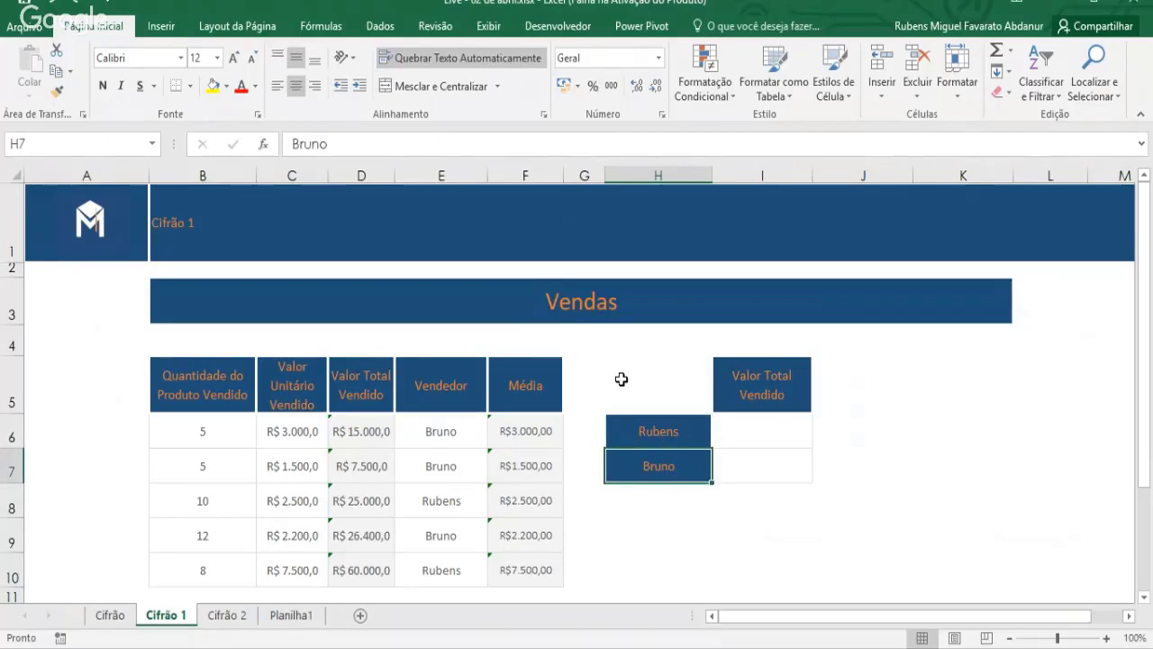
- Begin a SOMASE formula in I6 with the seller column range E6:E10 as its first argument
scroll(622, 379, down, 1)
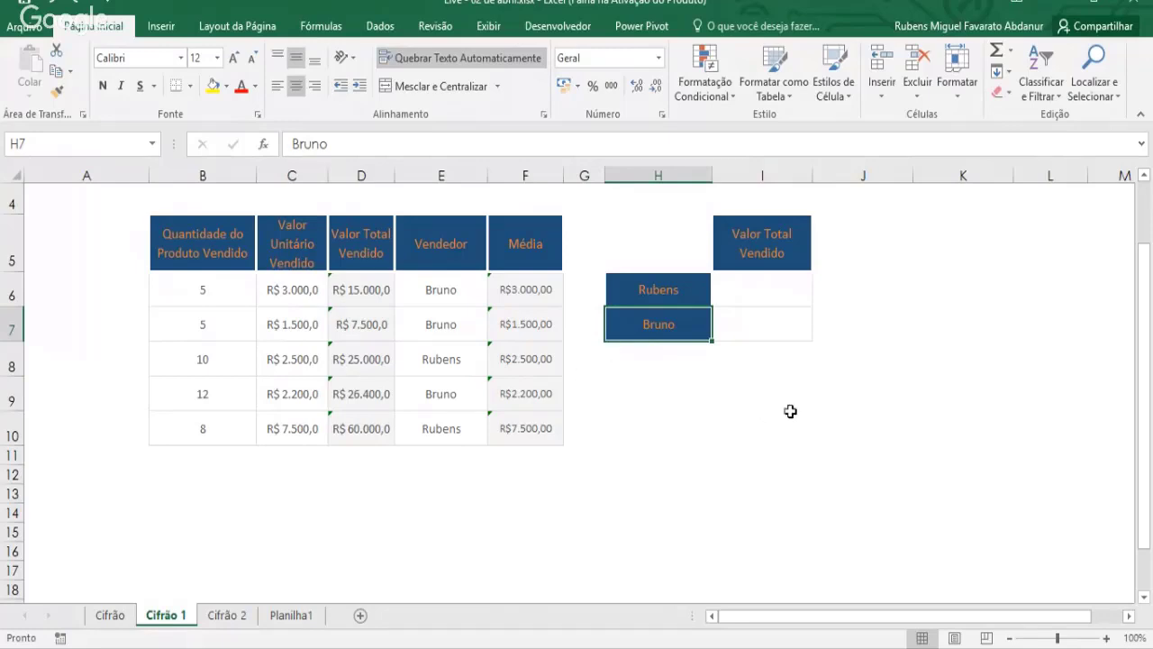
click(755, 280)
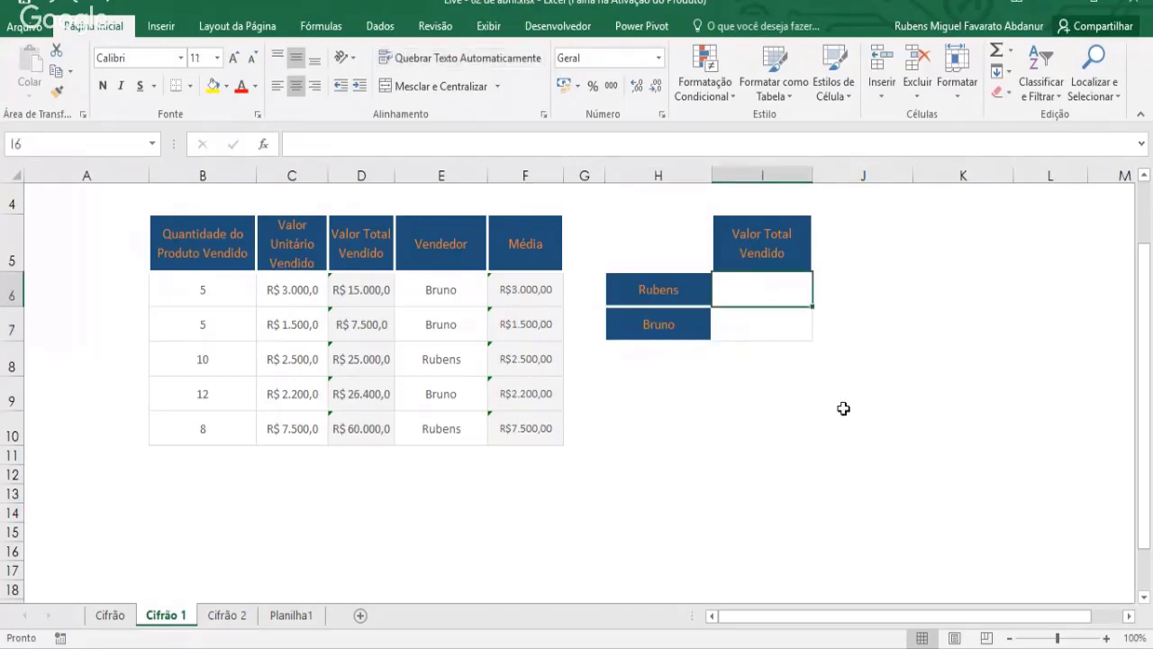
text(=somase)
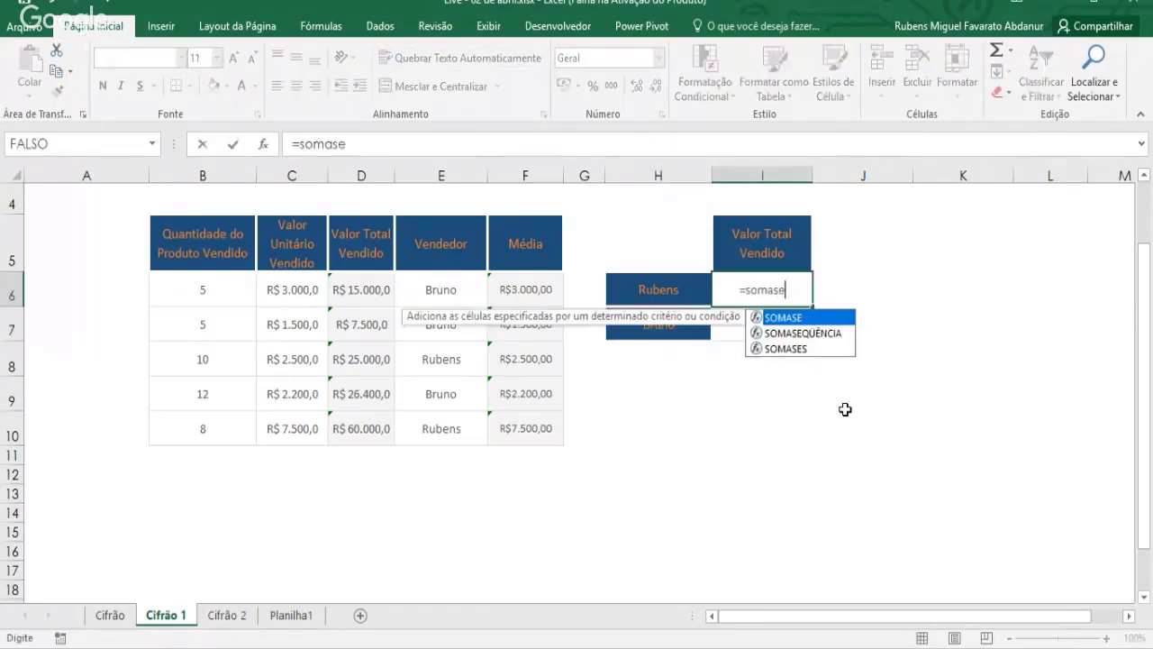
key(Tab)
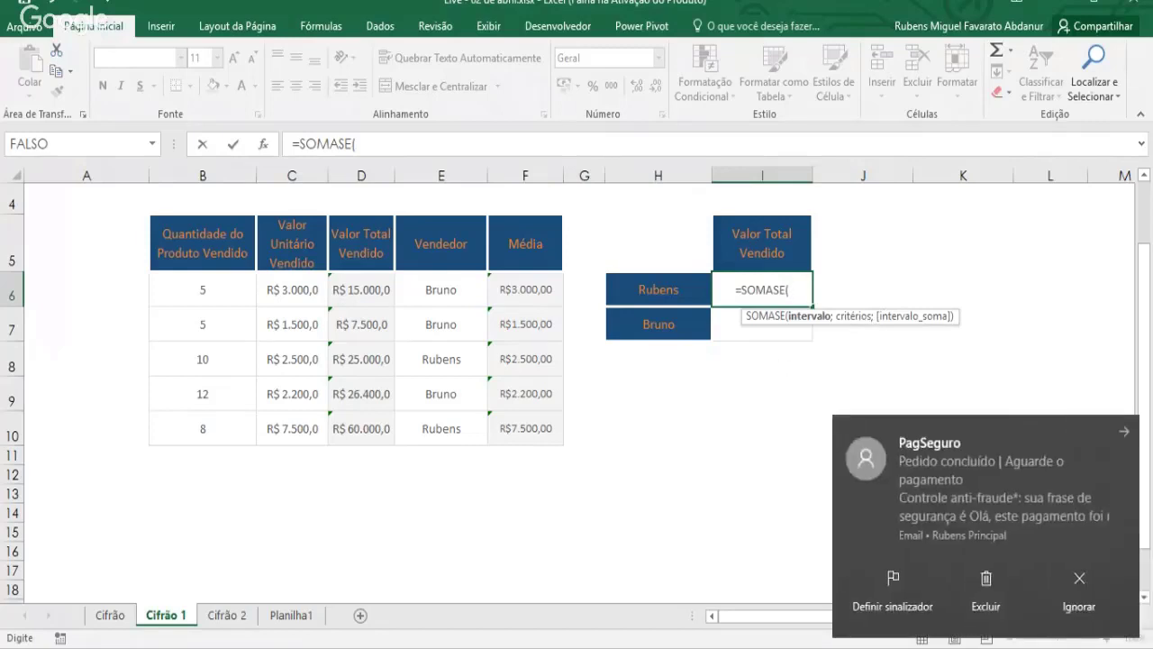
click(793, 287)
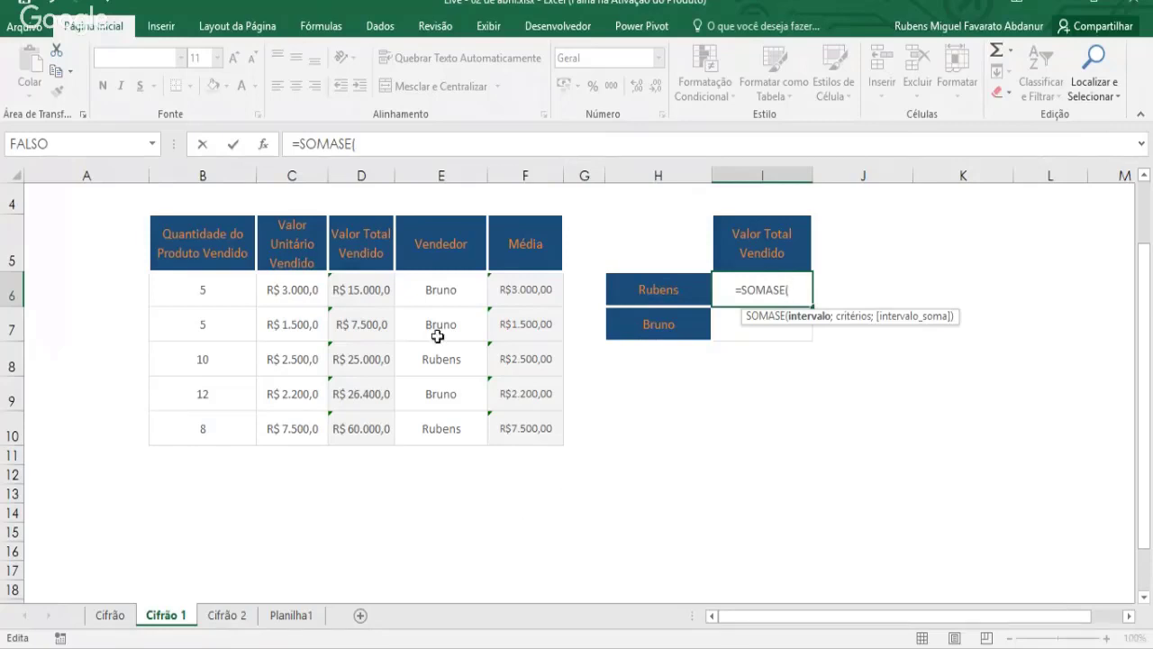
drag(437, 291, 426, 422)
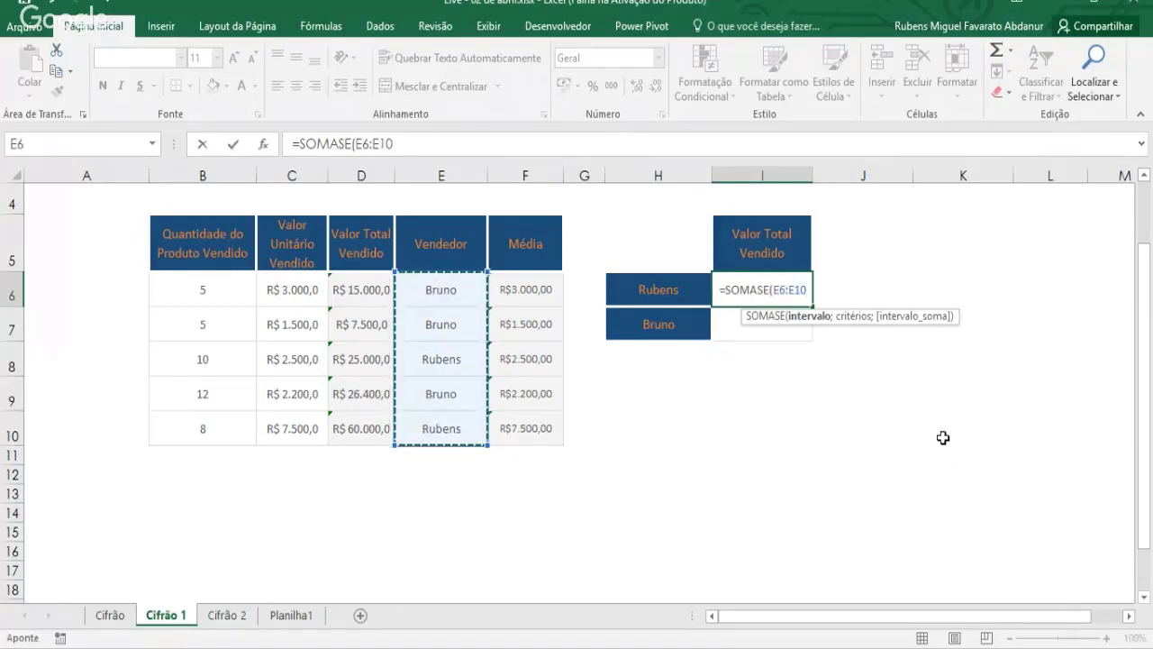
text(;)
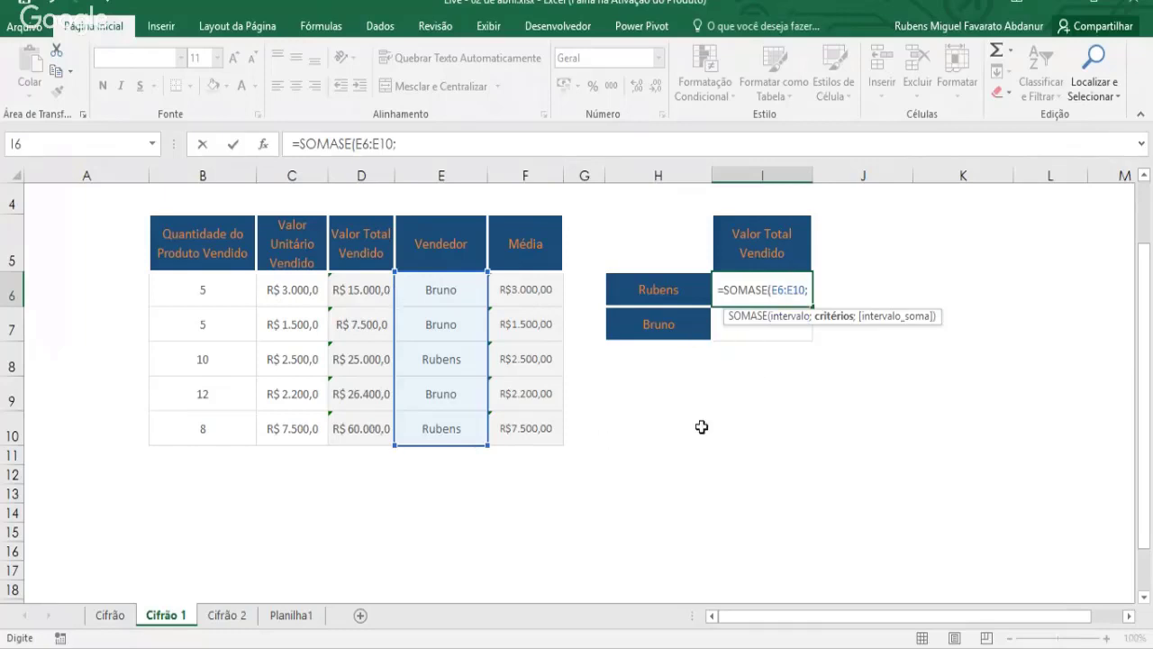
click(659, 290)
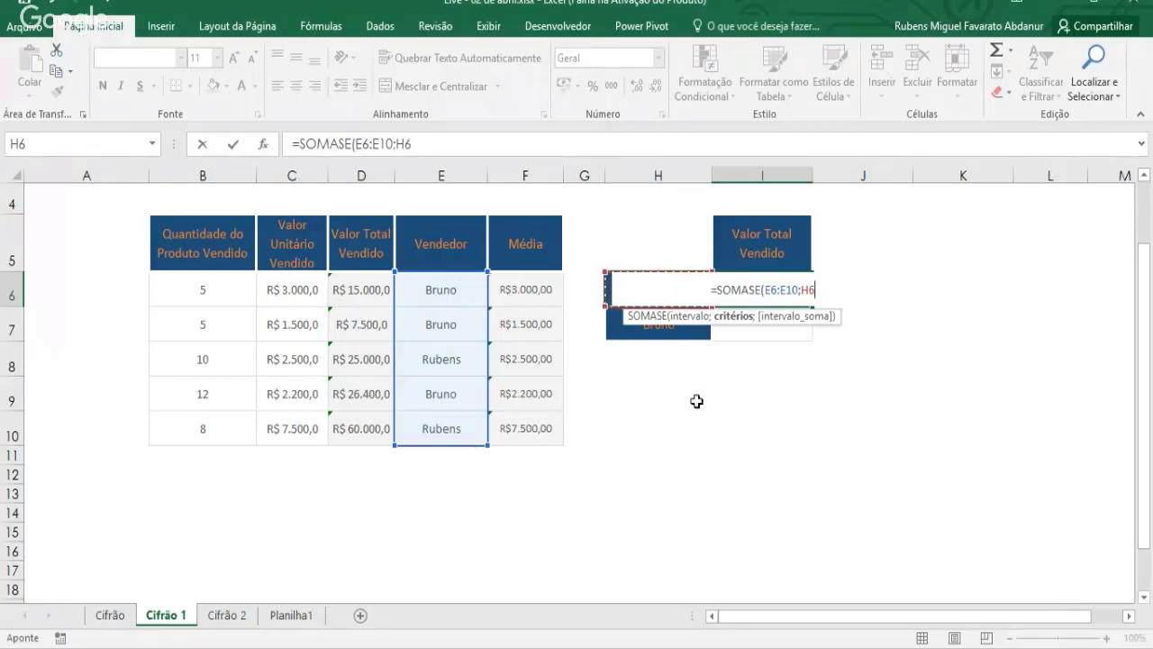
key(BackSpace)
key(BackSpace)
- Enter the first summary row's seller name as quoted text for the criterion of the SOMASE formula in I6
text("Rue)
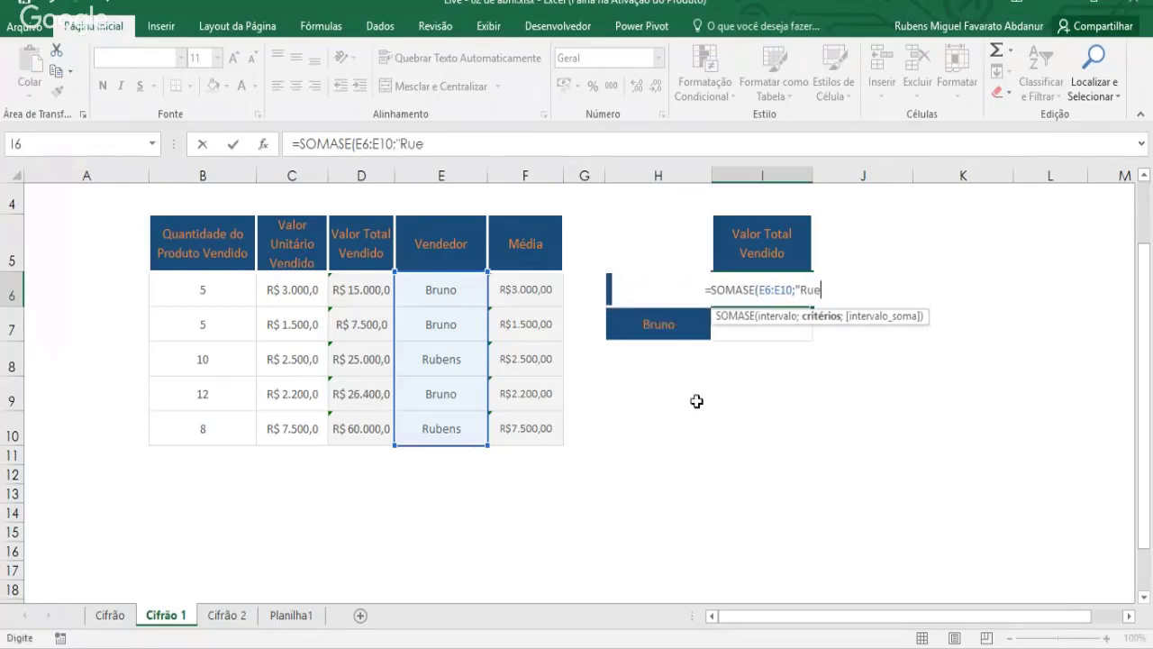
key(BackSpace)
text(bens")
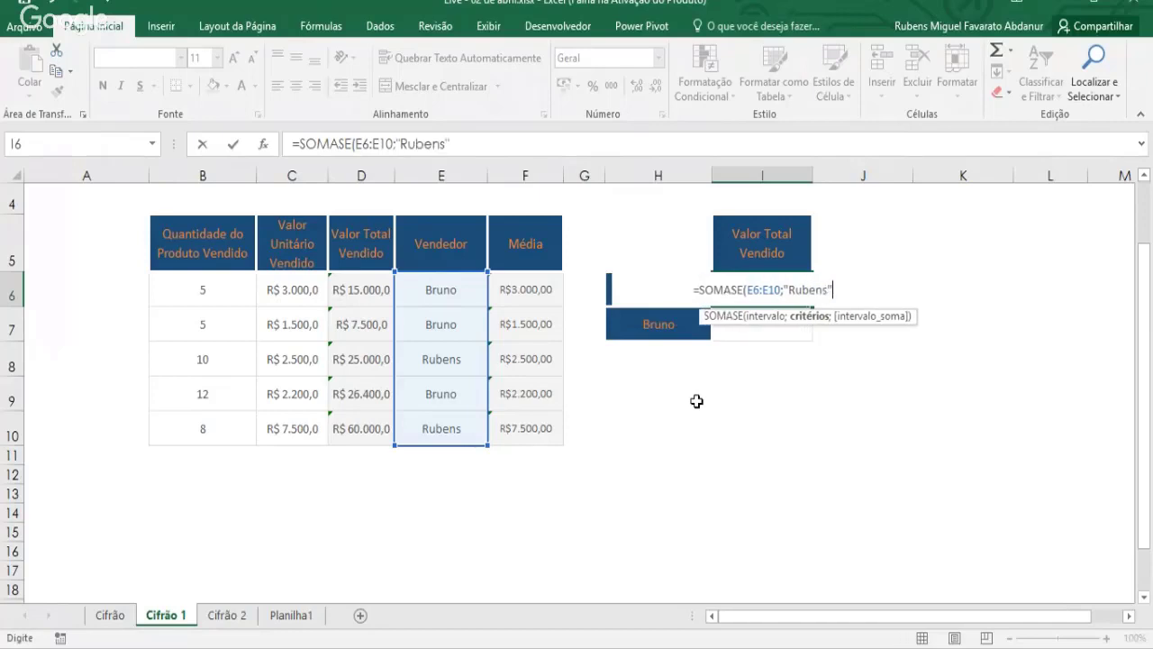
- Replace the quoted seller name in I6's SOMASE formula with a reference to cell H6 as the criterion
key(BackSpace)
key(BackSpace)
key(BackSpace)
key(BackSpace)
key(BackSpace)
key(BackSpace)
key(BackSpace)
key(BackSpace)
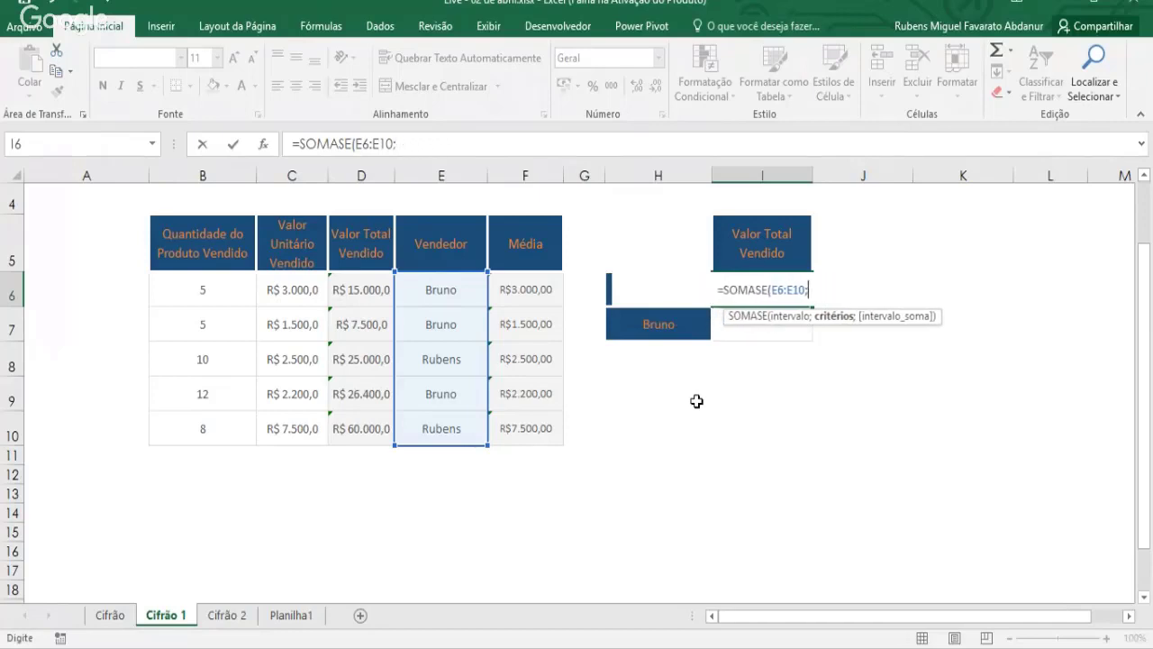
click(608, 286)
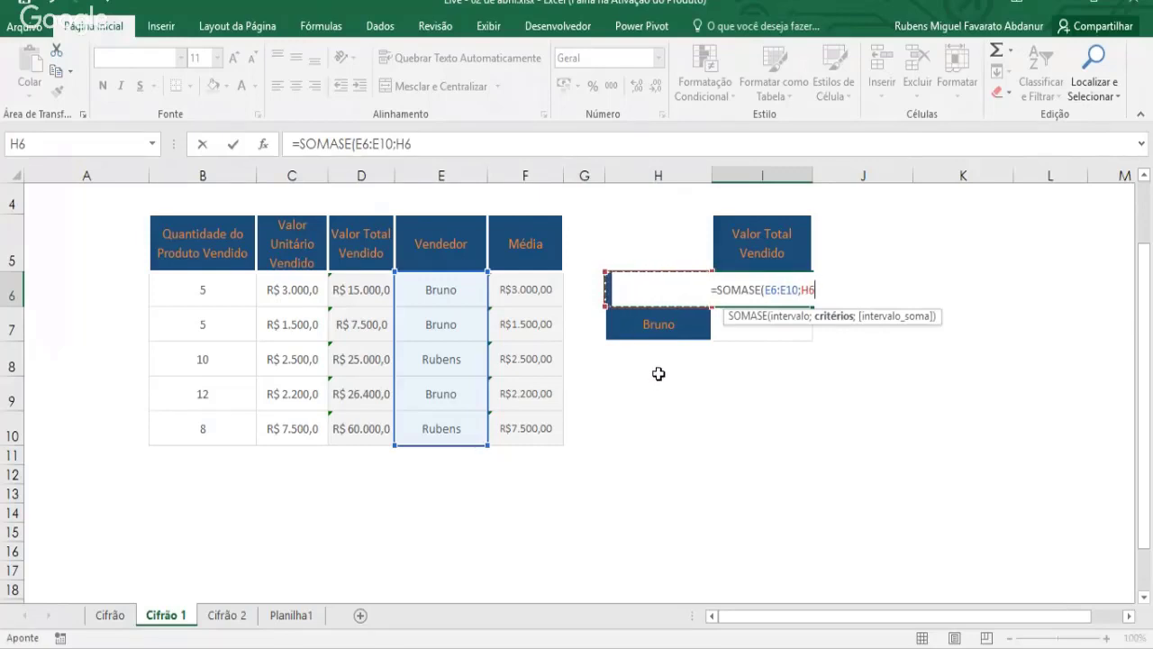
text(;)
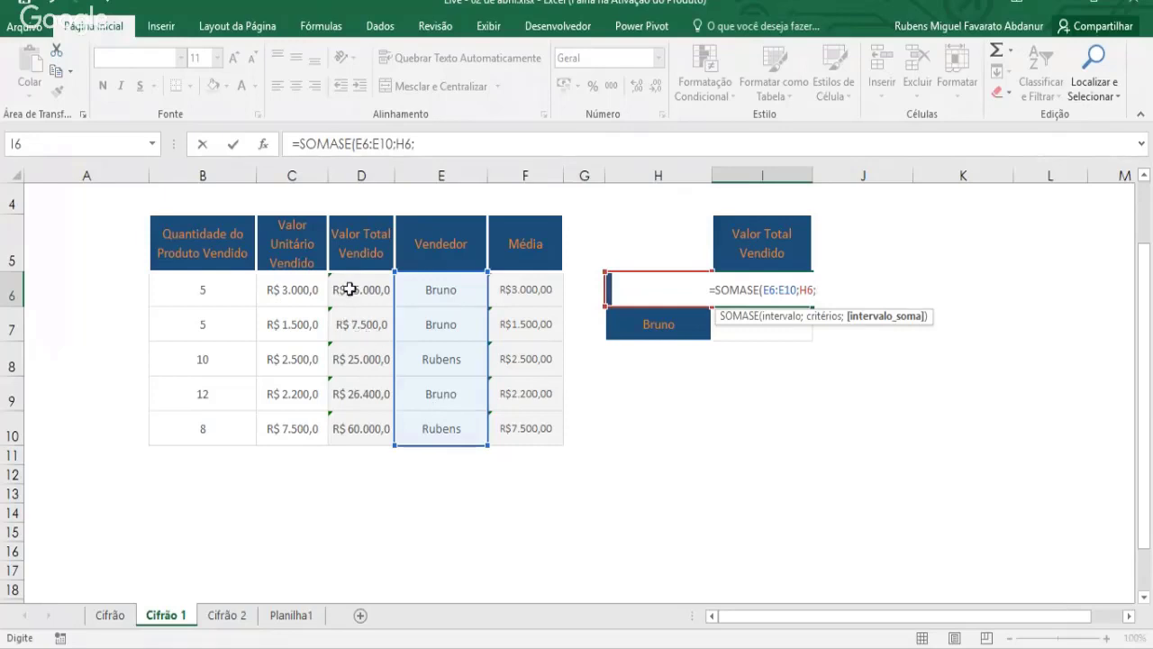
- Complete the SOMASE formula in I6 with the total value column D6:D10 as the sum range
drag(348, 290, 348, 417)
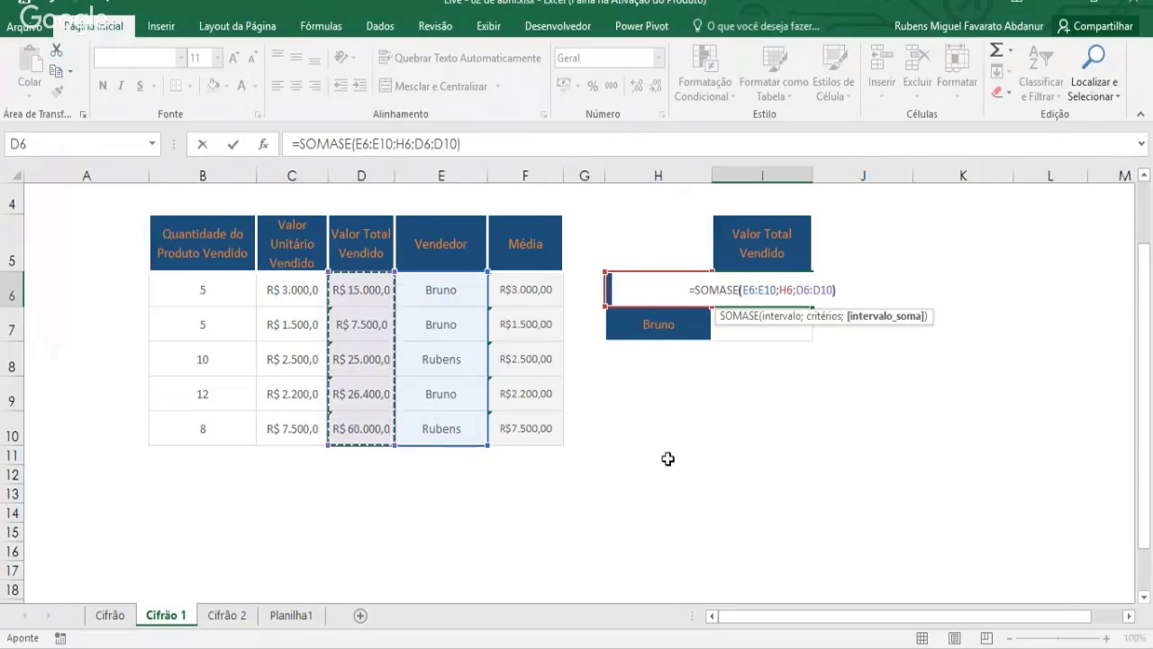
text())
key(Return)
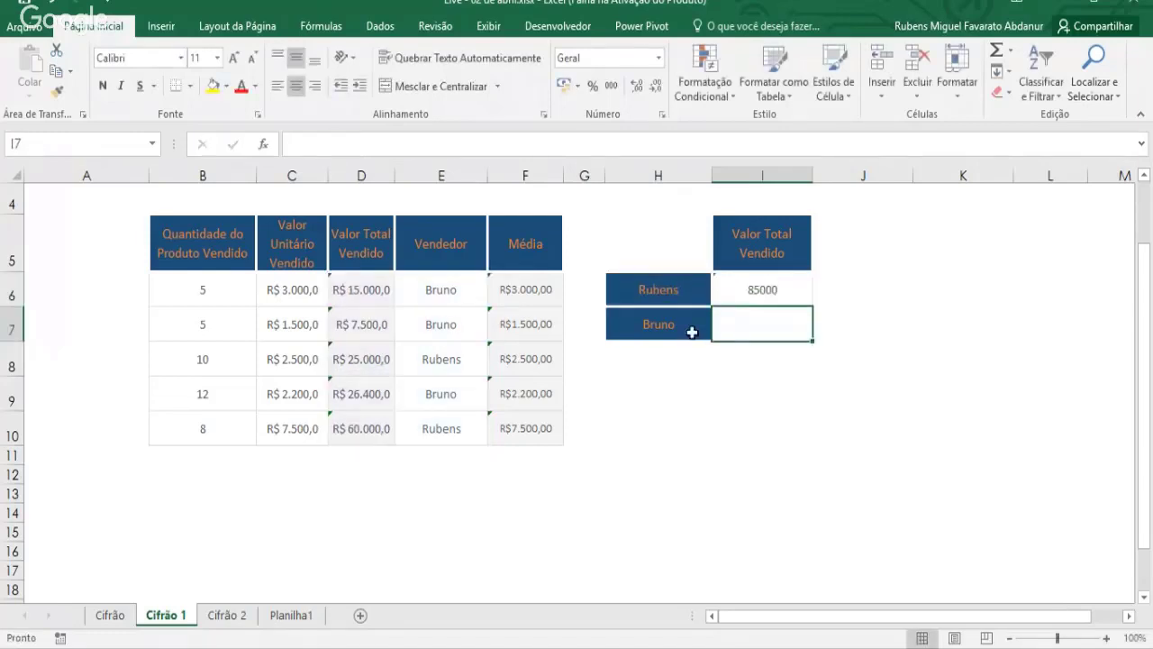
- Fill the SOMASE formula with its relative ranges from I6 down to I7
click(764, 292)
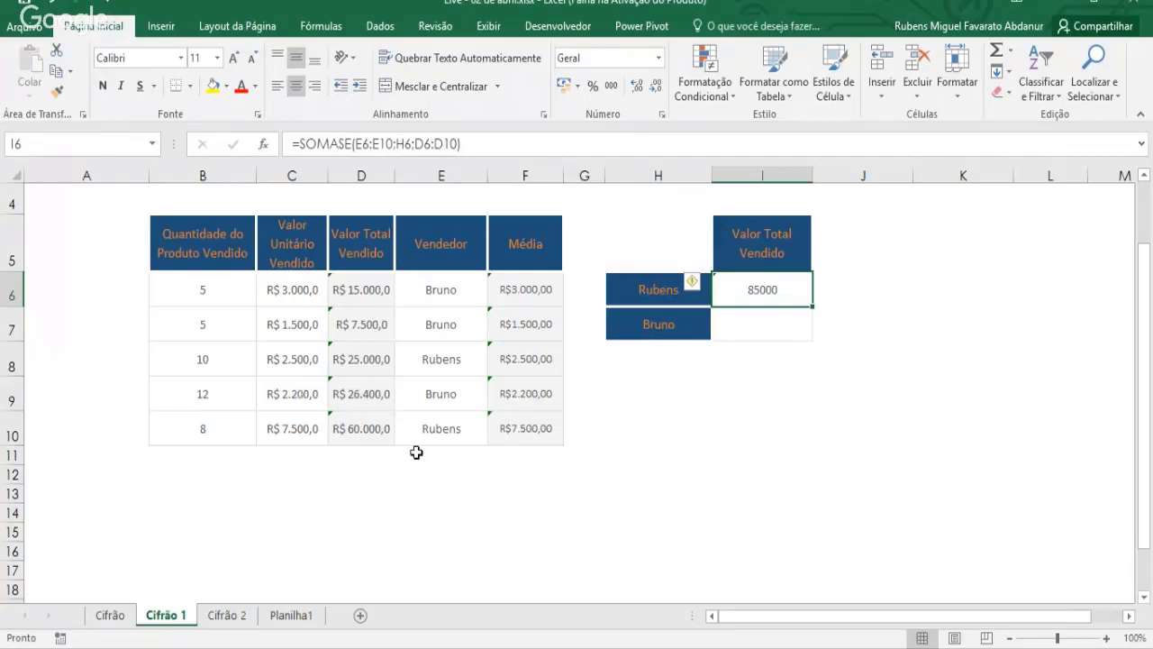
drag(189, 287, 551, 438)
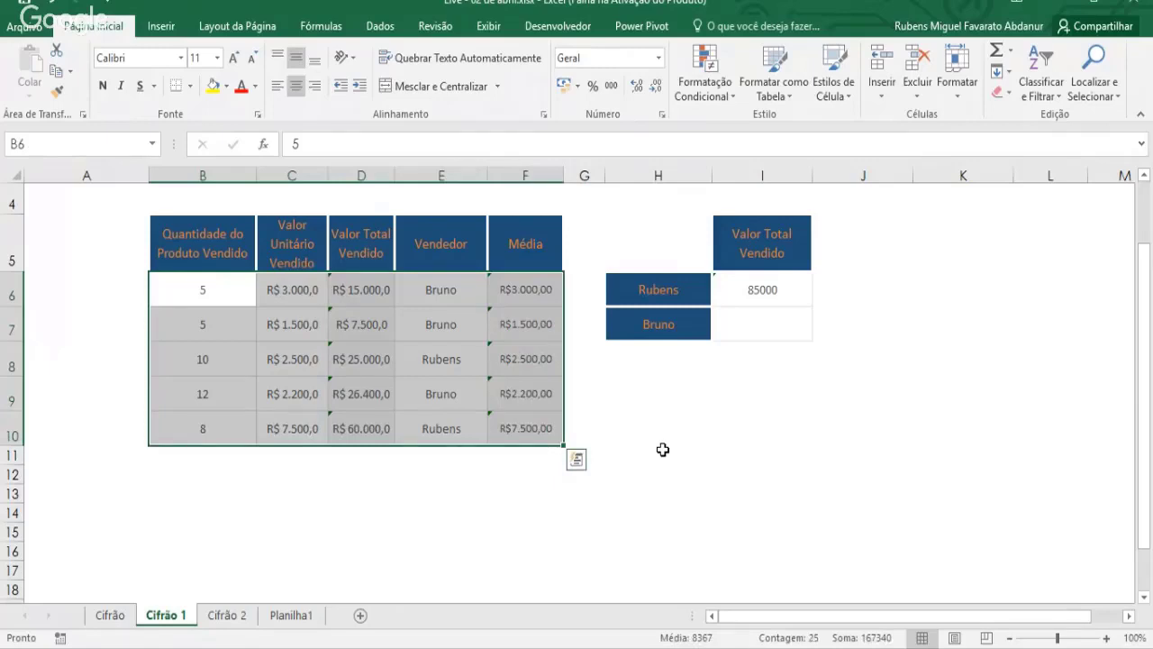
click(772, 293)
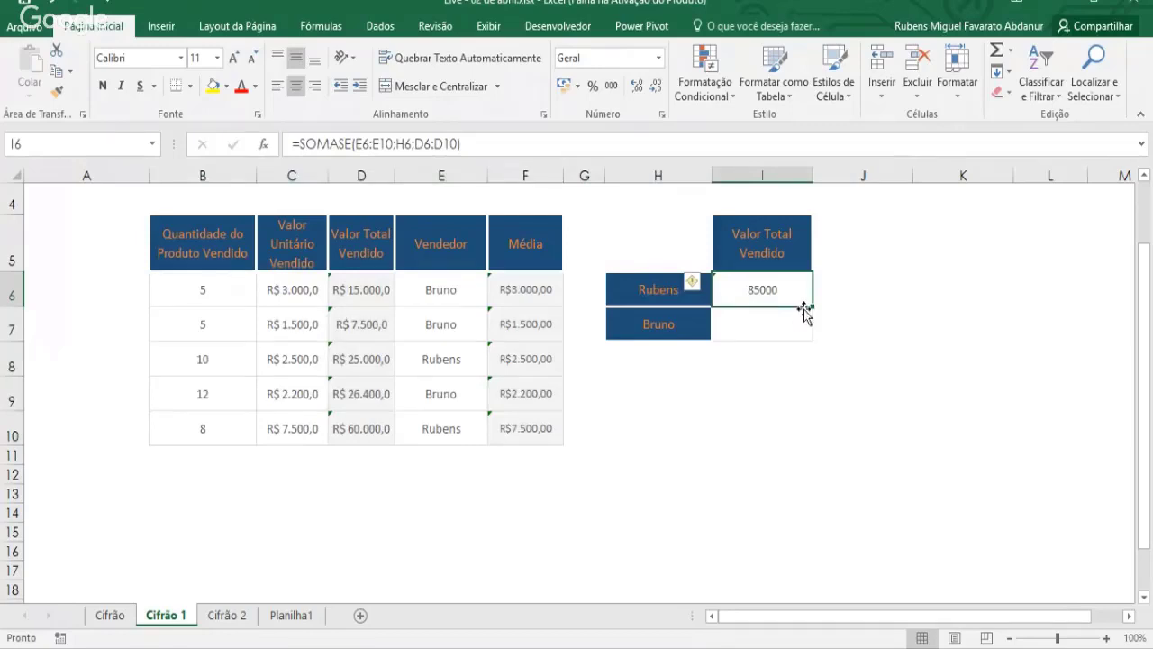
drag(813, 307, 804, 337)
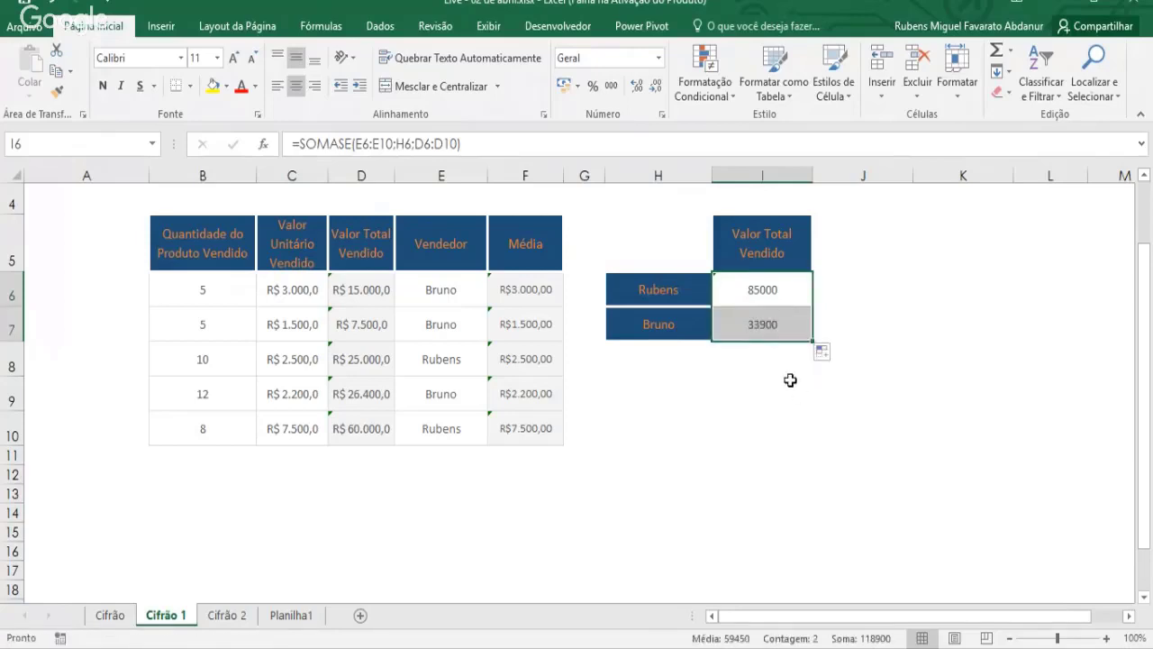
- Check the I7 result against the sum of that seller's total values in D6, D7 and D9
click(790, 382)
click(763, 331)
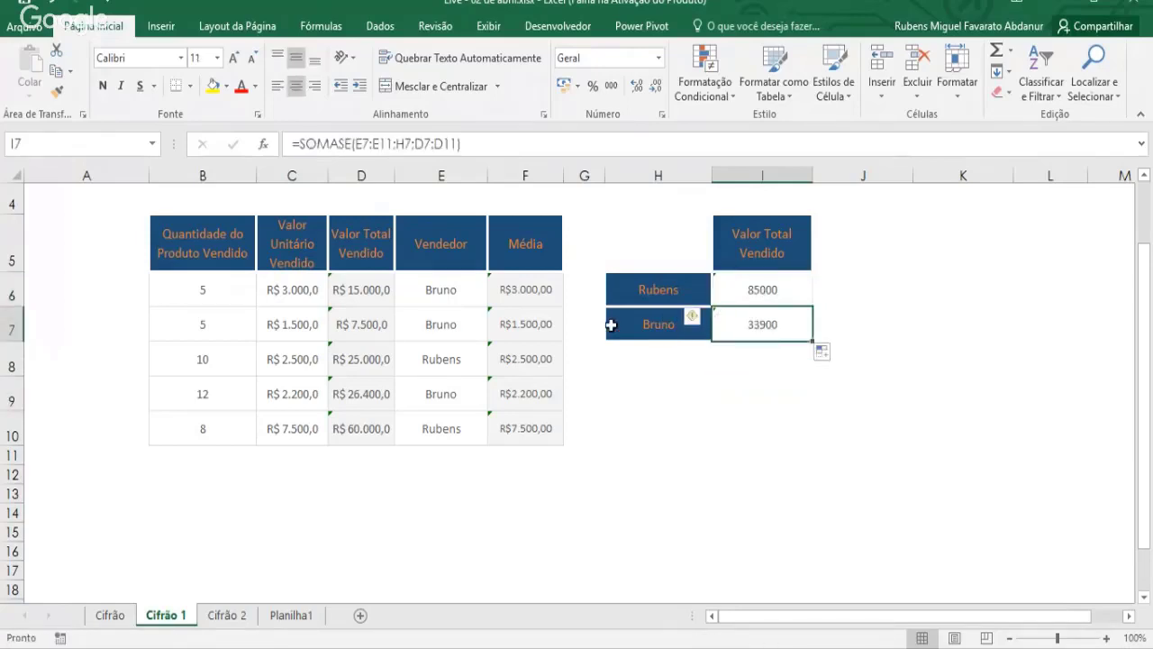
click(365, 291)
drag(365, 291, 363, 324)
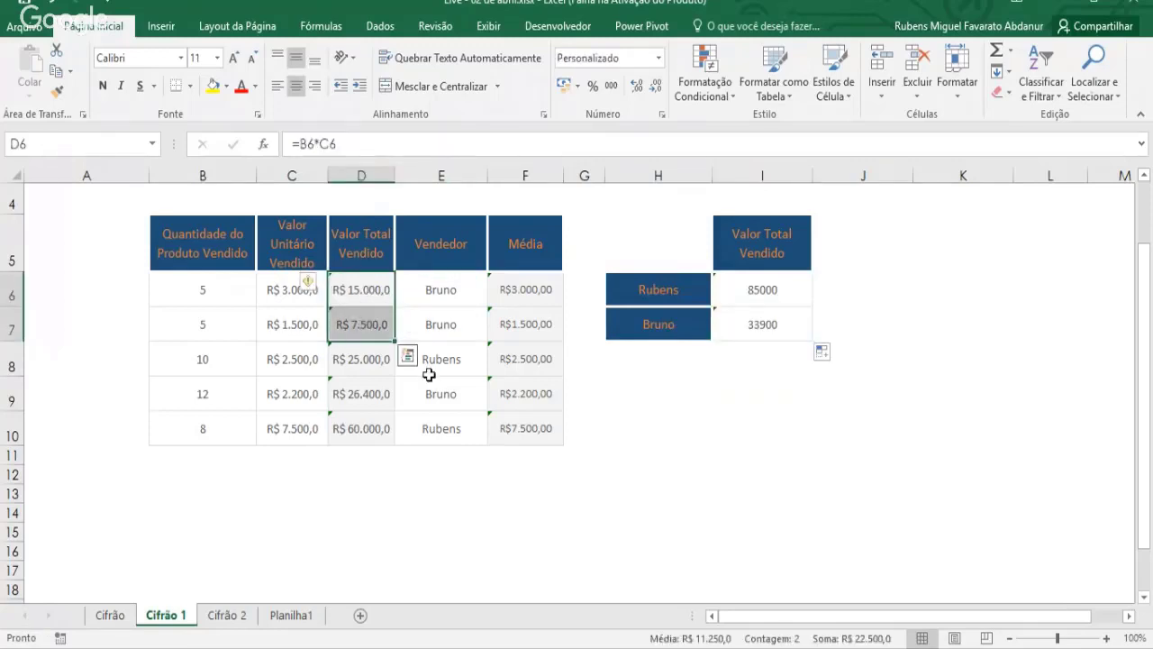
ctrl+click(359, 393)
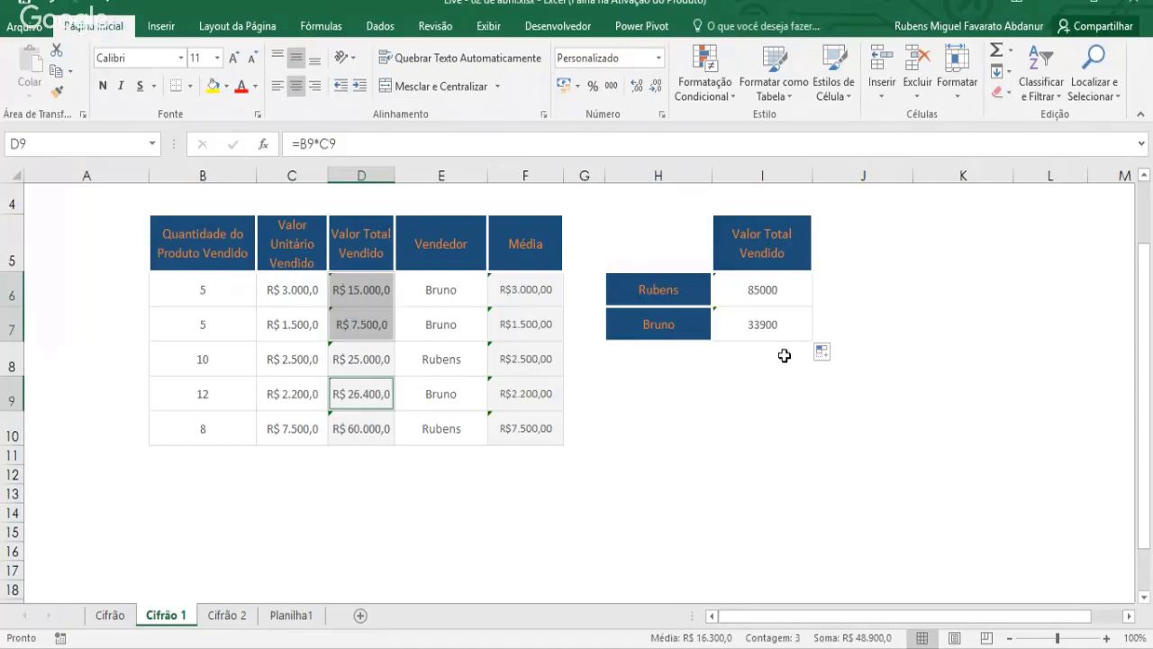
- Examine the seller range, criterion and sum range arguments of the SOMASE formula in I6
scroll(784, 355, up, 1)
scroll(784, 355, down, 1)
double_click(775, 290)
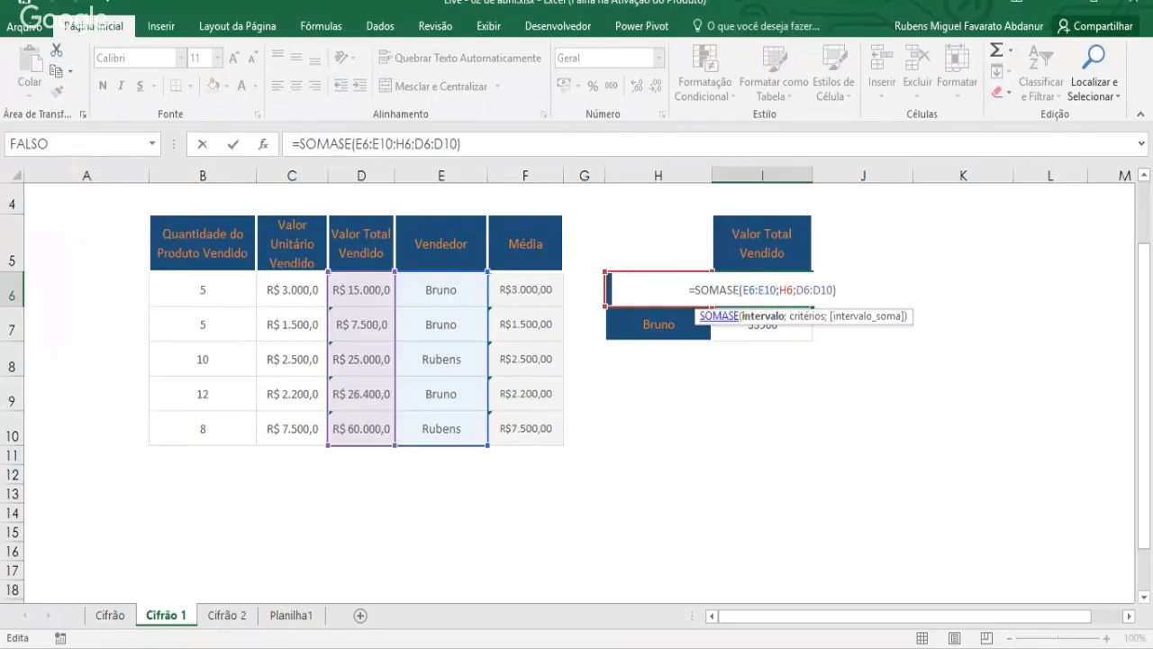
drag(743, 290, 781, 290)
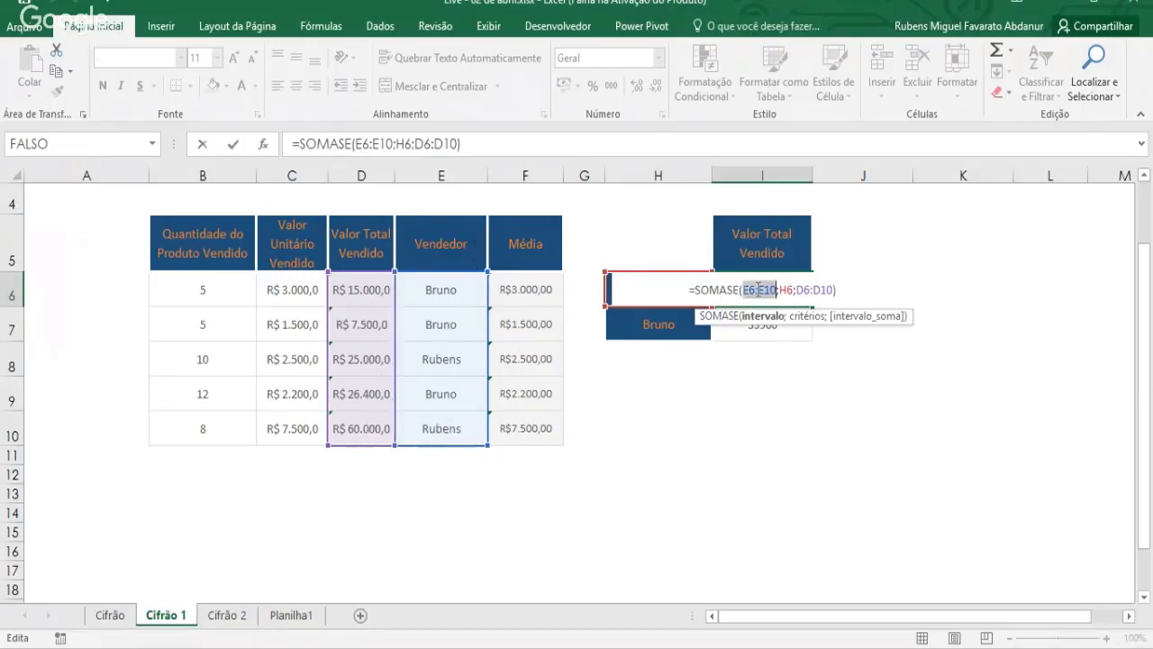
drag(764, 291, 754, 291)
click(787, 290)
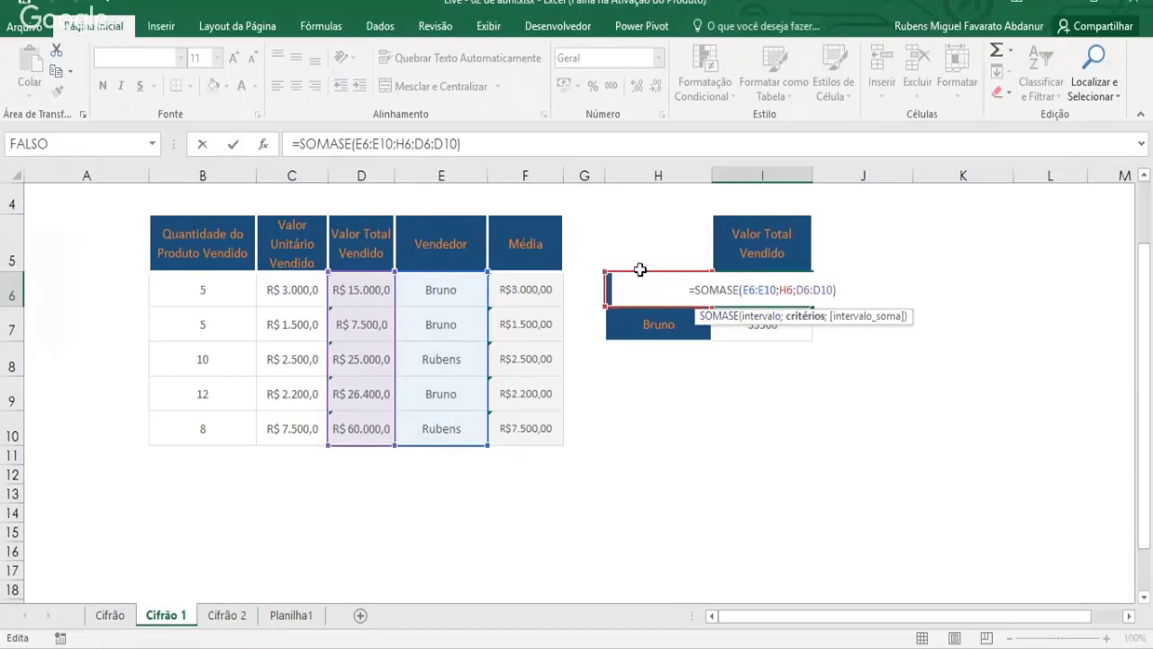
drag(797, 289, 835, 289)
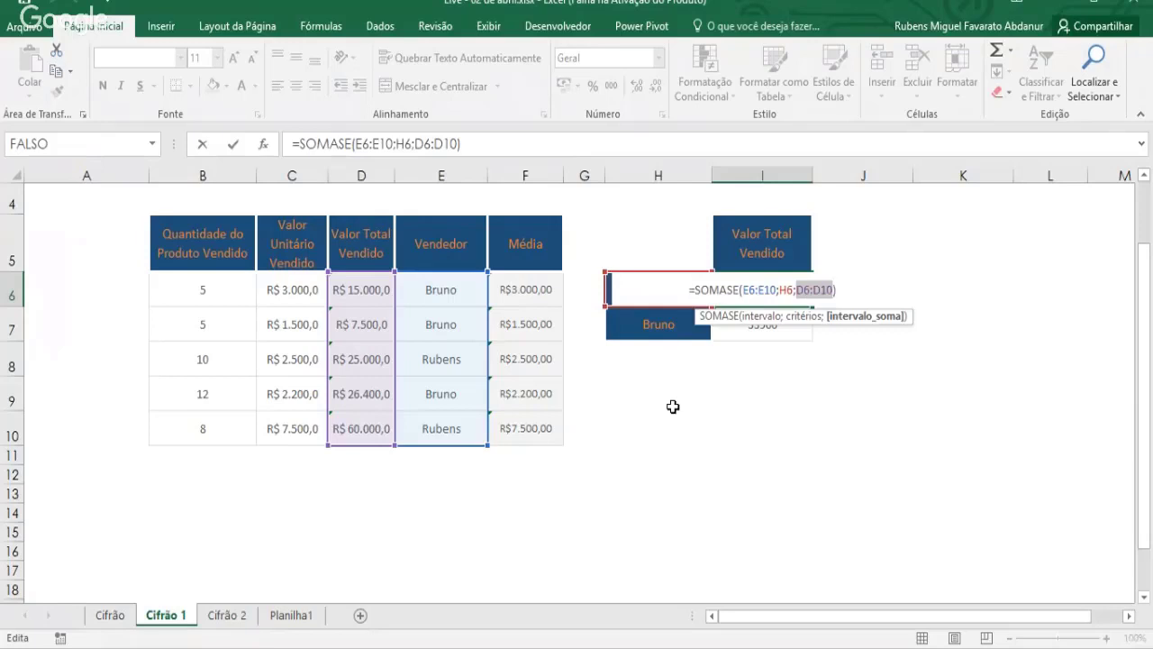
key(Return)
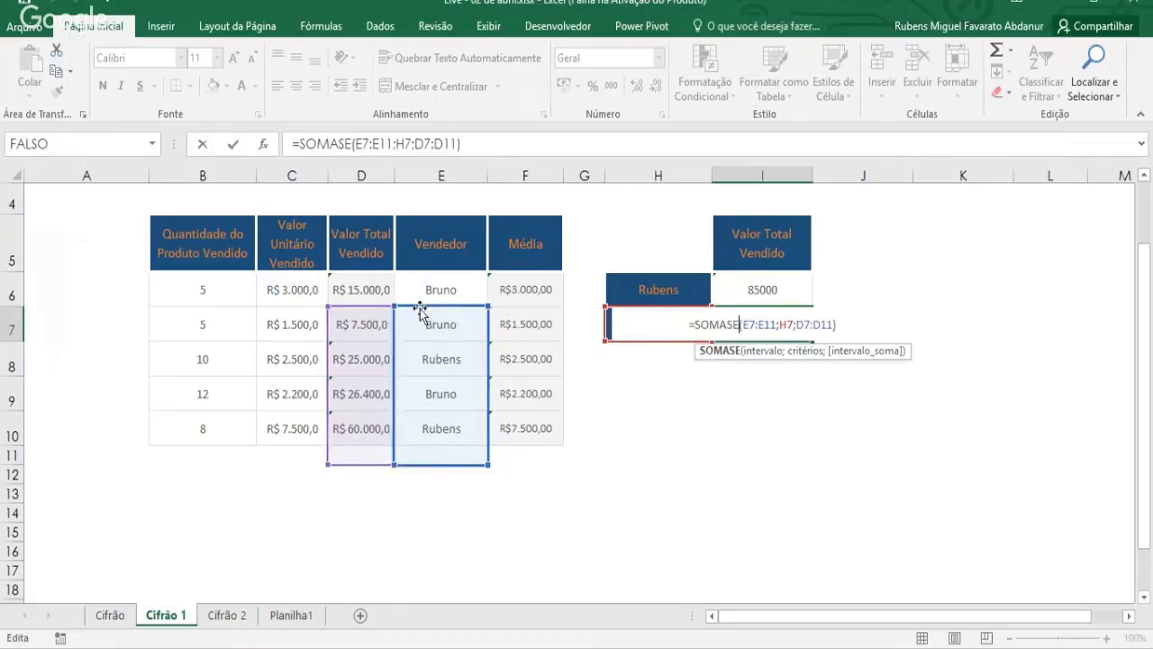
- Examine which ranges the filled SOMASE formula in I7 covers in the sales table
mouse_move(420, 310)
mouse_down()
mouse_move(427, 288)
mouse_move(372, 290)
mouse_move(373, 324)
mouse_move(425, 315)
mouse_up()
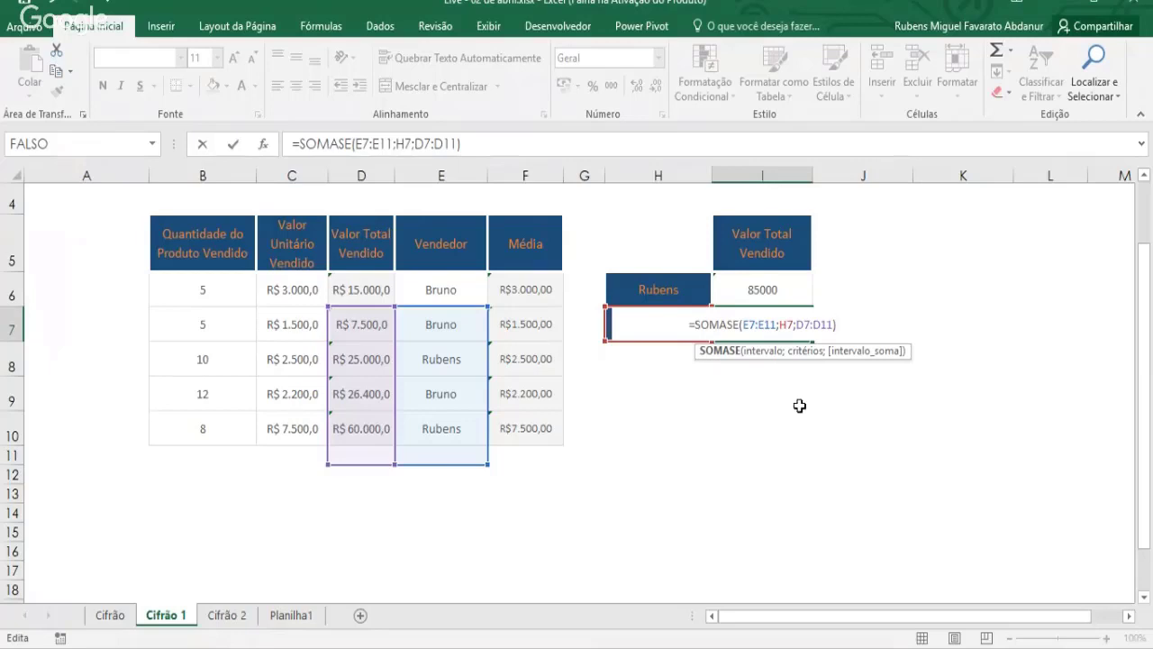
key(Return)
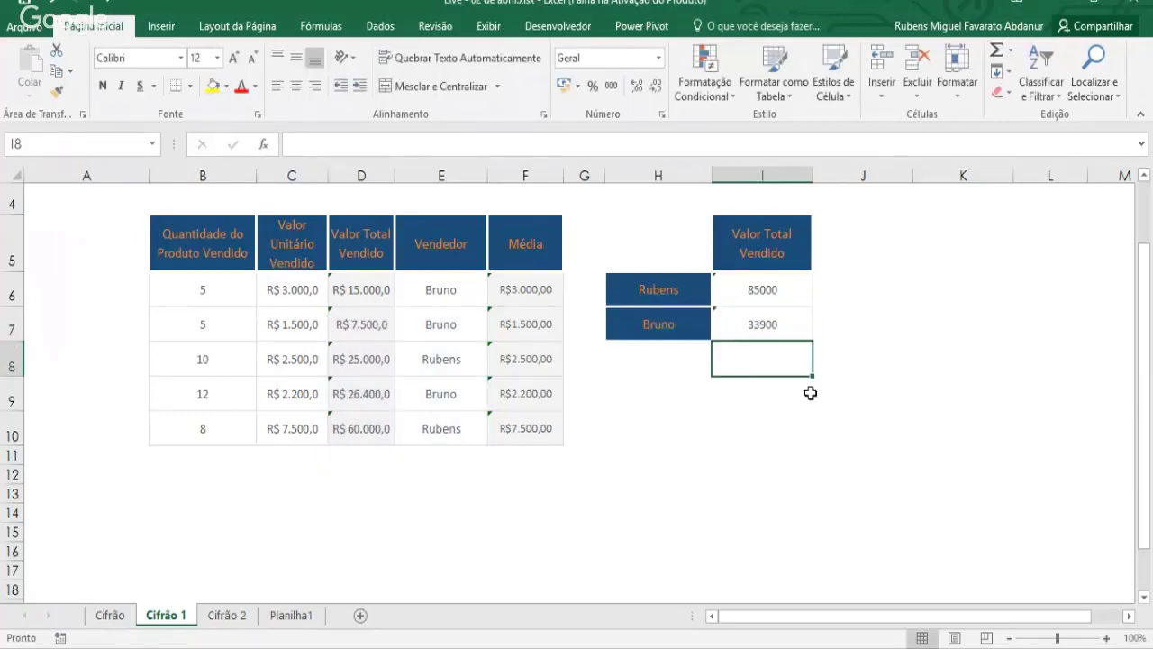
click(786, 333)
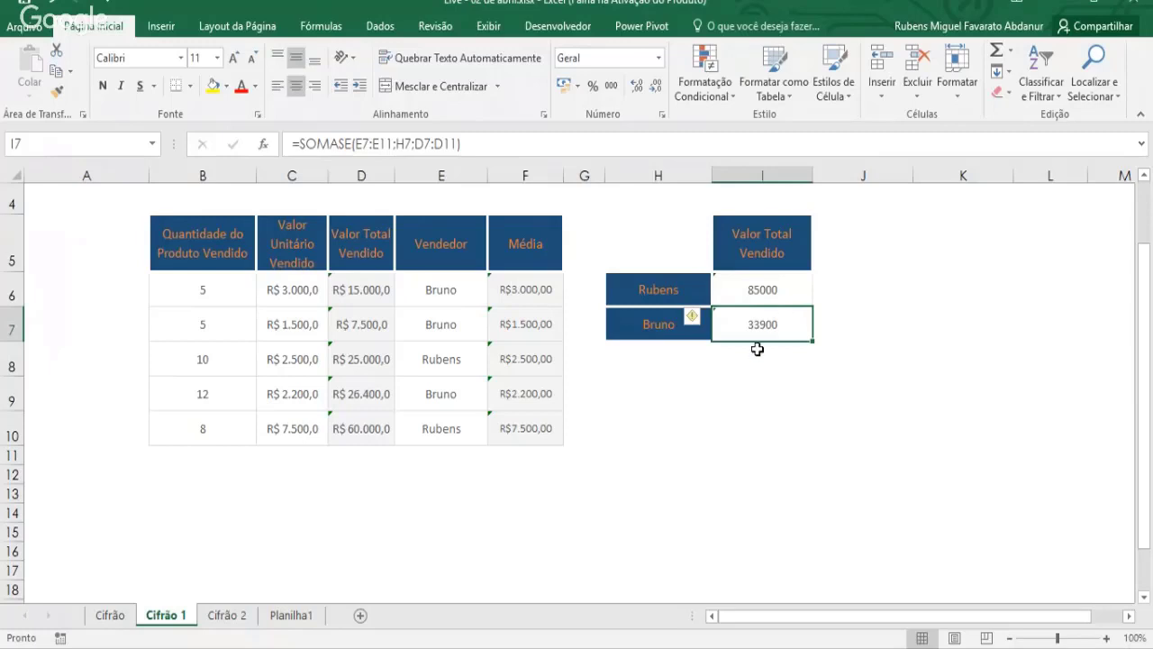
- Make the seller range in I6's SOMASE formula absolute as $E$6:$E$10
click(746, 289)
double_click(754, 289)
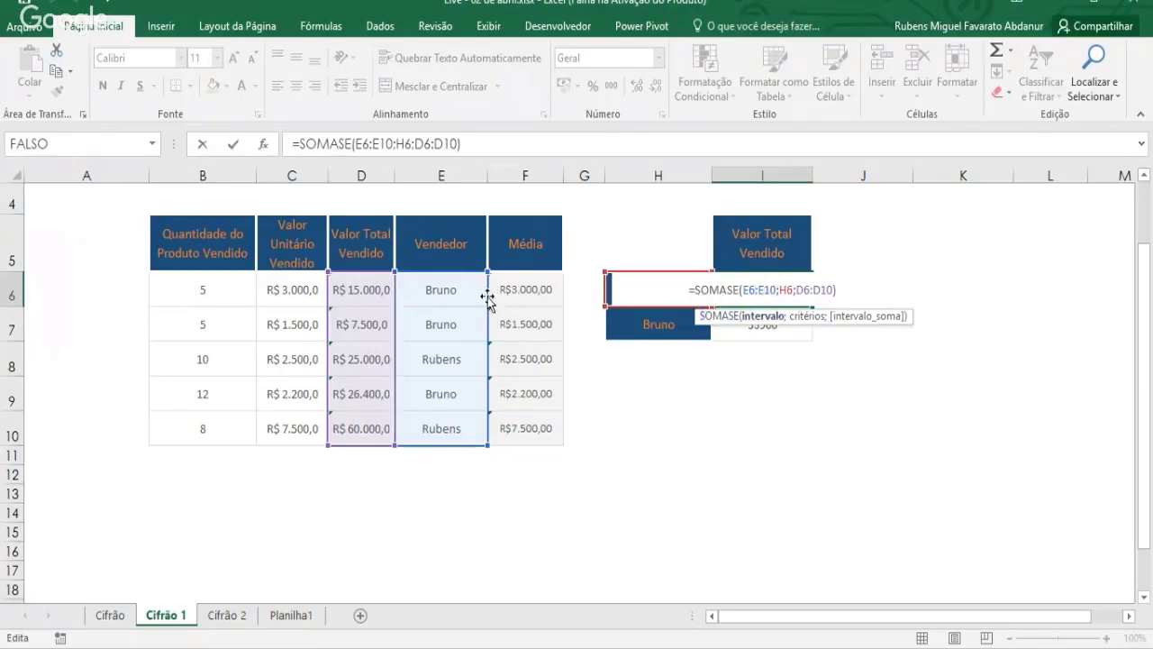
mouse_move(485, 309)
mouse_down()
mouse_move(482, 433)
mouse_move(486, 303)
mouse_up()
drag(776, 290, 741, 290)
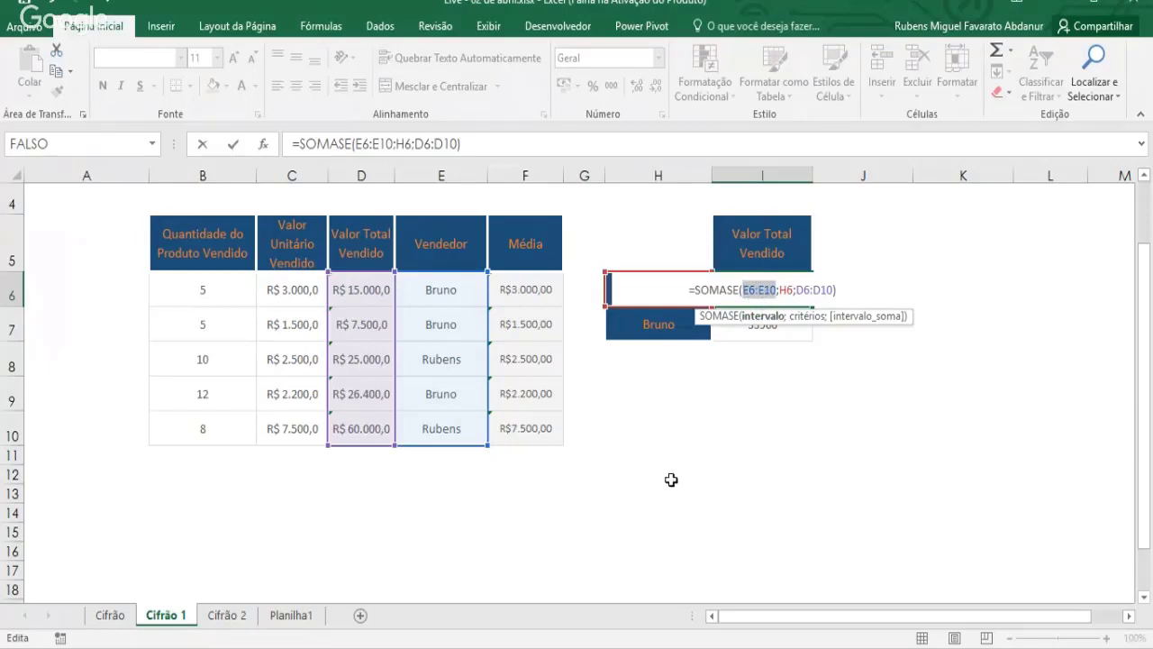
key(F4)
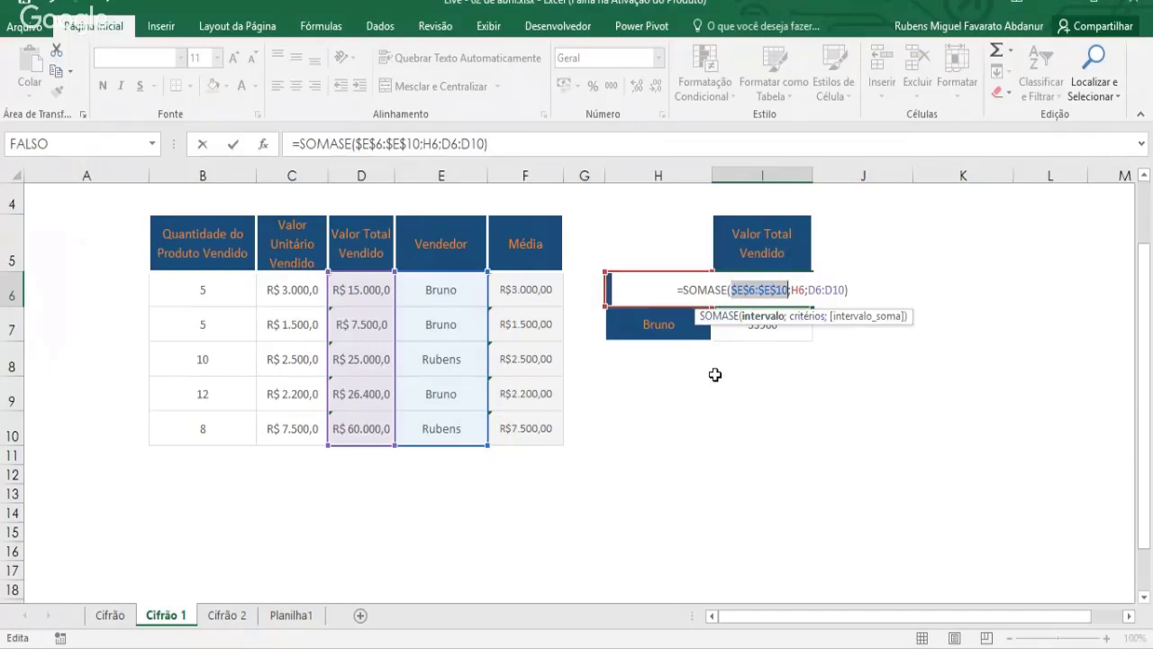
key(Return)
- Fill I6's formula with the fixed seller range down to I7 and inspect the ranges of the copy
click(775, 290)
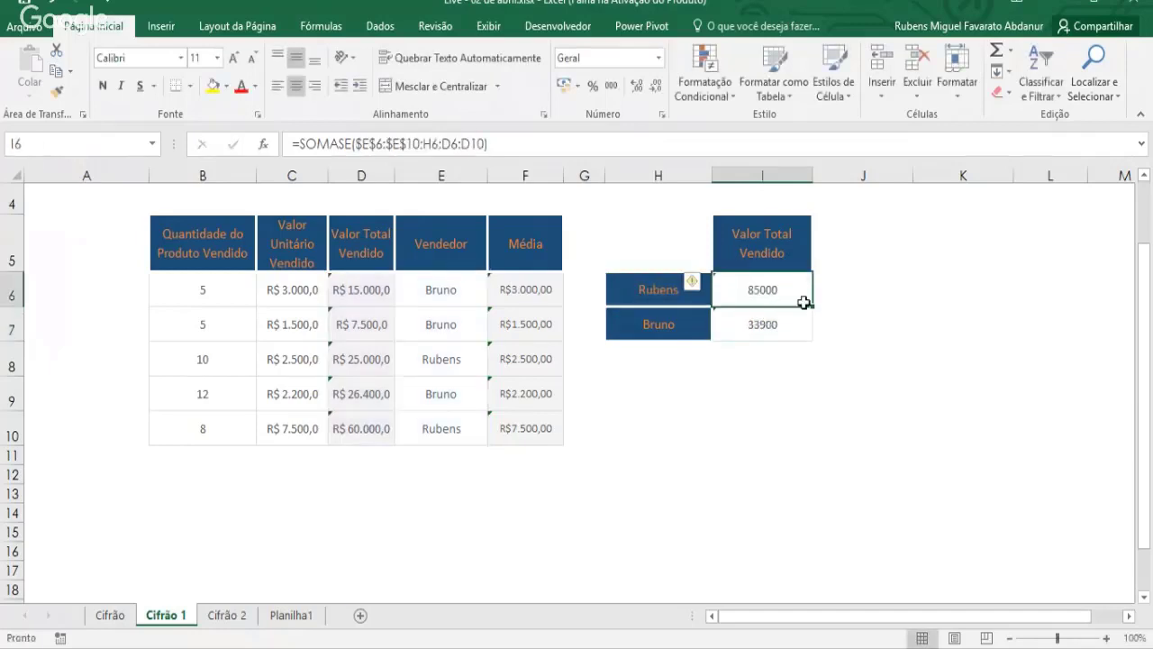
drag(803, 302, 808, 337)
click(764, 327)
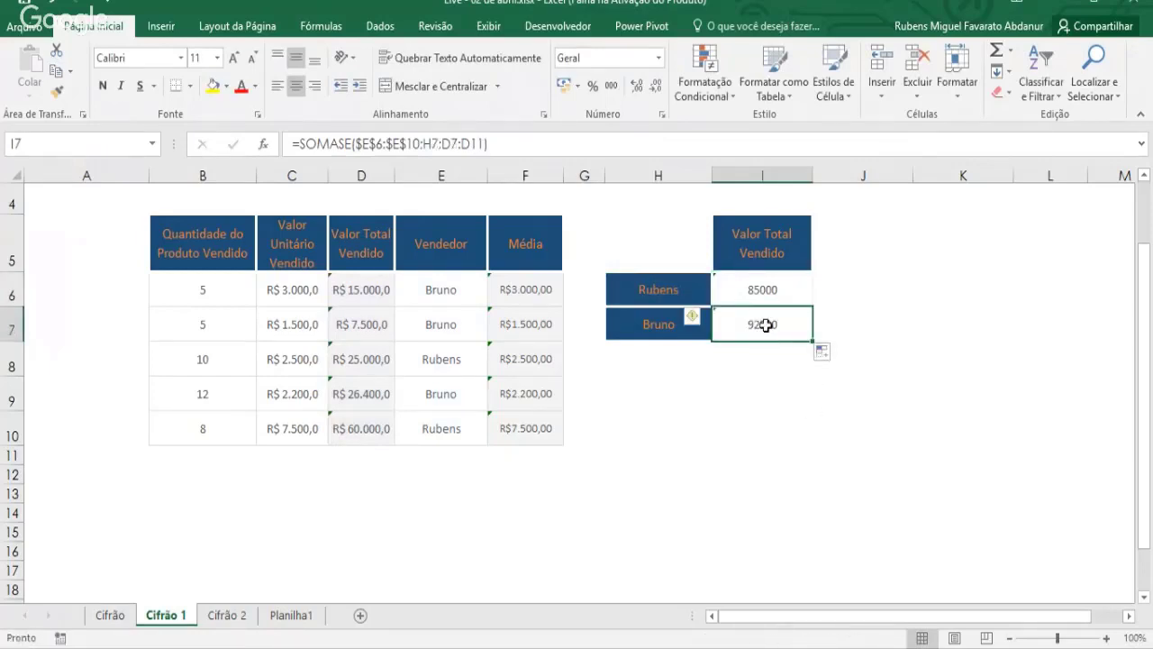
double_click(763, 324)
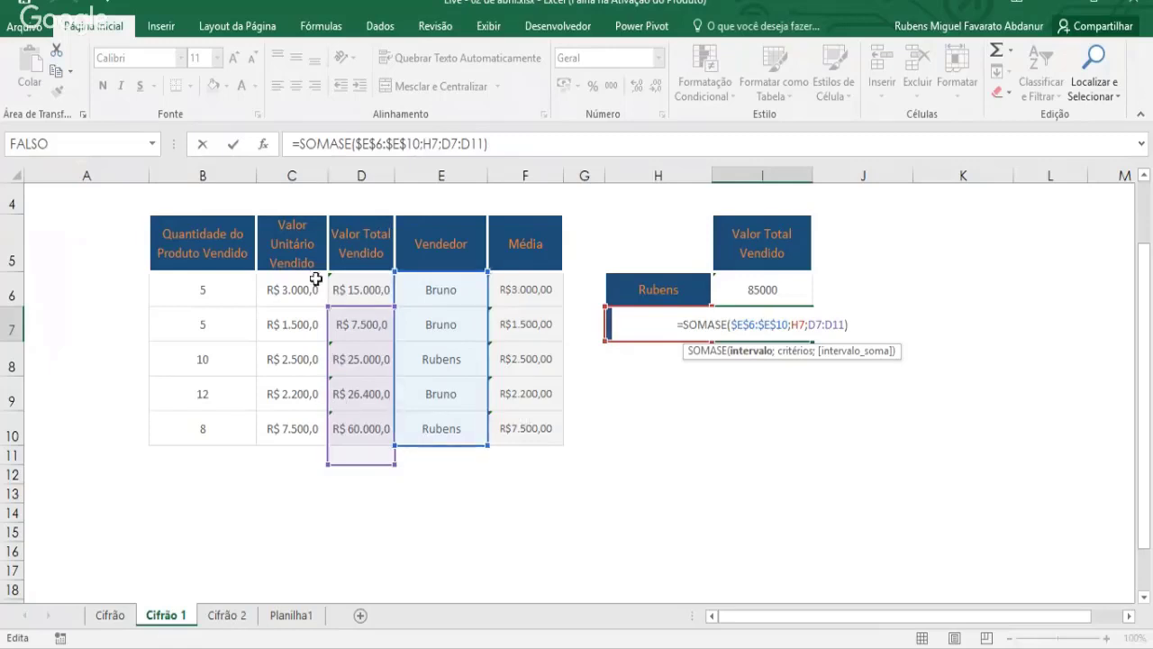
key(Return)
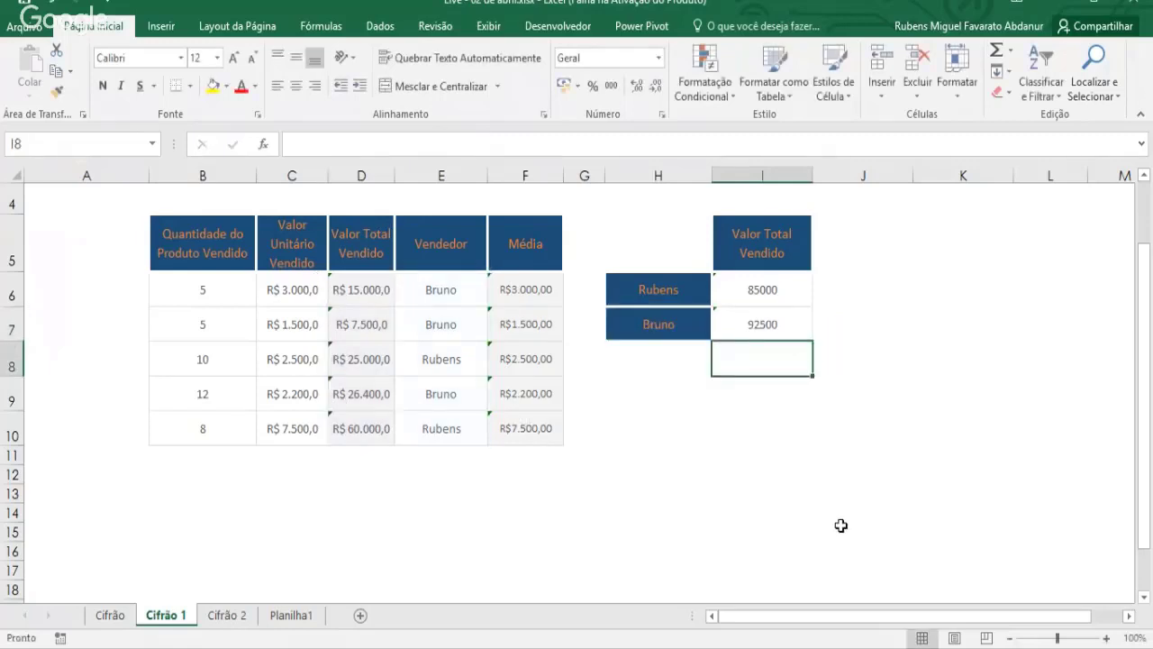
- Try moving the criterion reference in I6's formula down to H7, and return it to H6
double_click(782, 290)
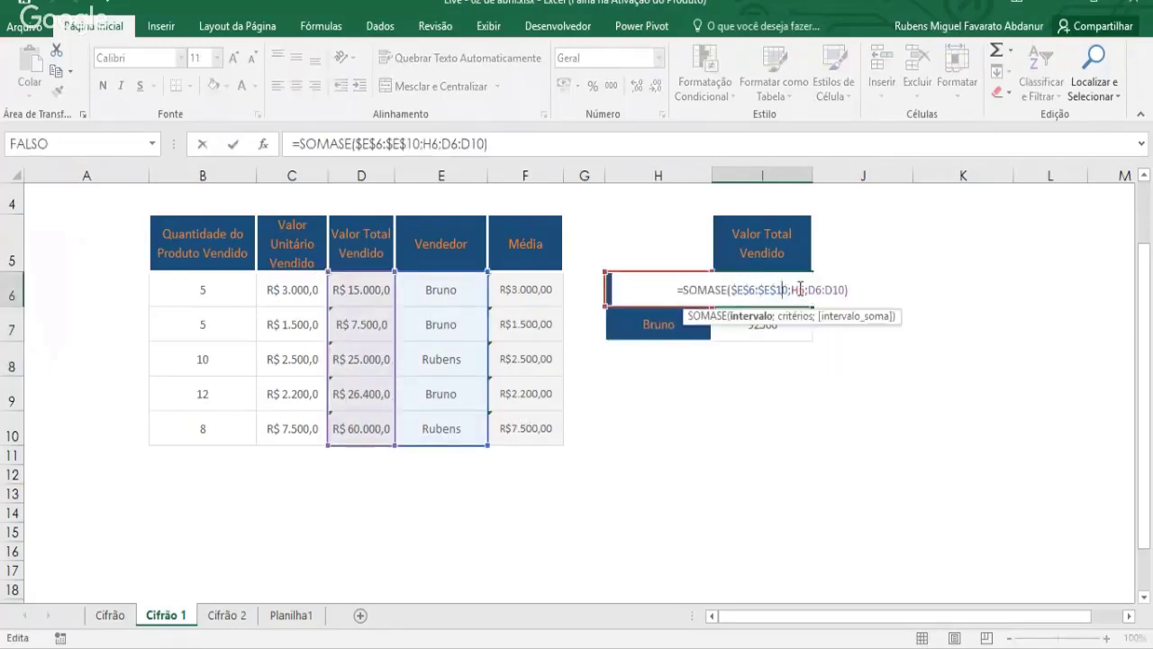
click(799, 290)
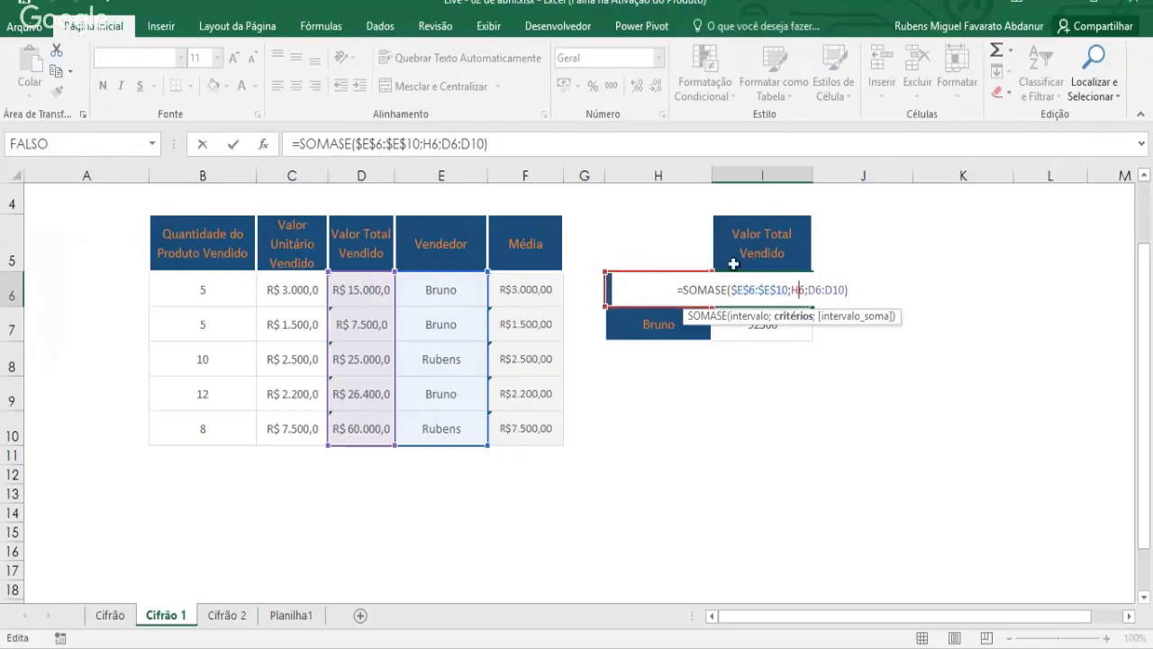
drag(638, 272, 642, 328)
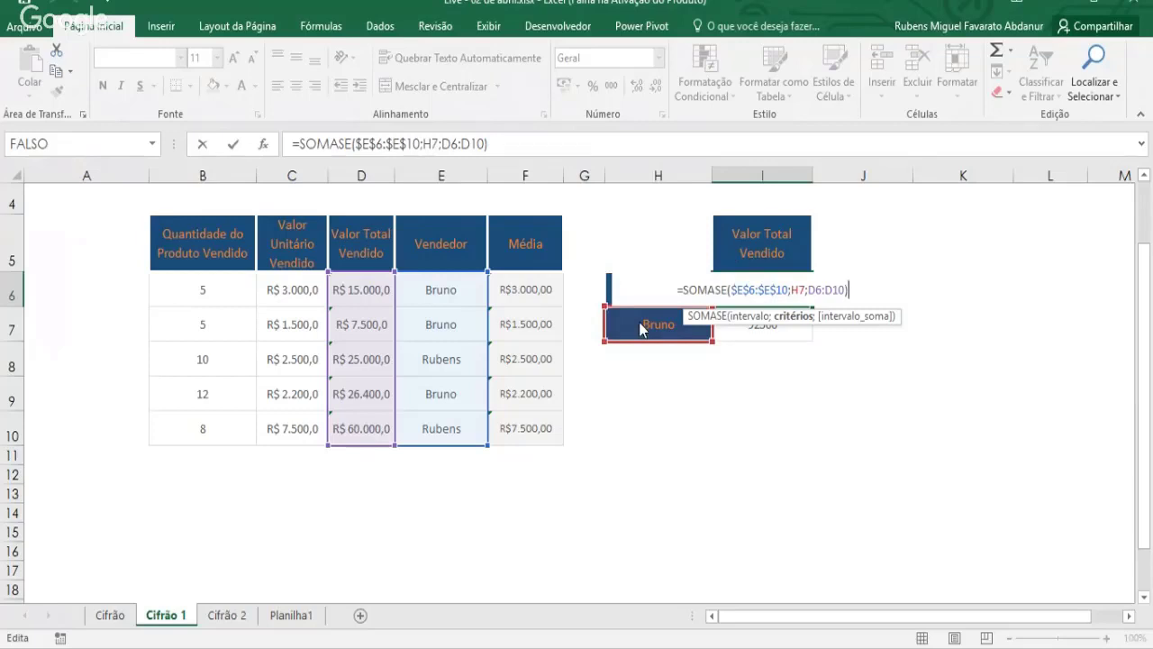
mouse_move(641, 329)
mouse_down()
mouse_move(641, 300)
mouse_move(642, 342)
mouse_up()
drag(636, 356, 667, 305)
double_click(734, 290)
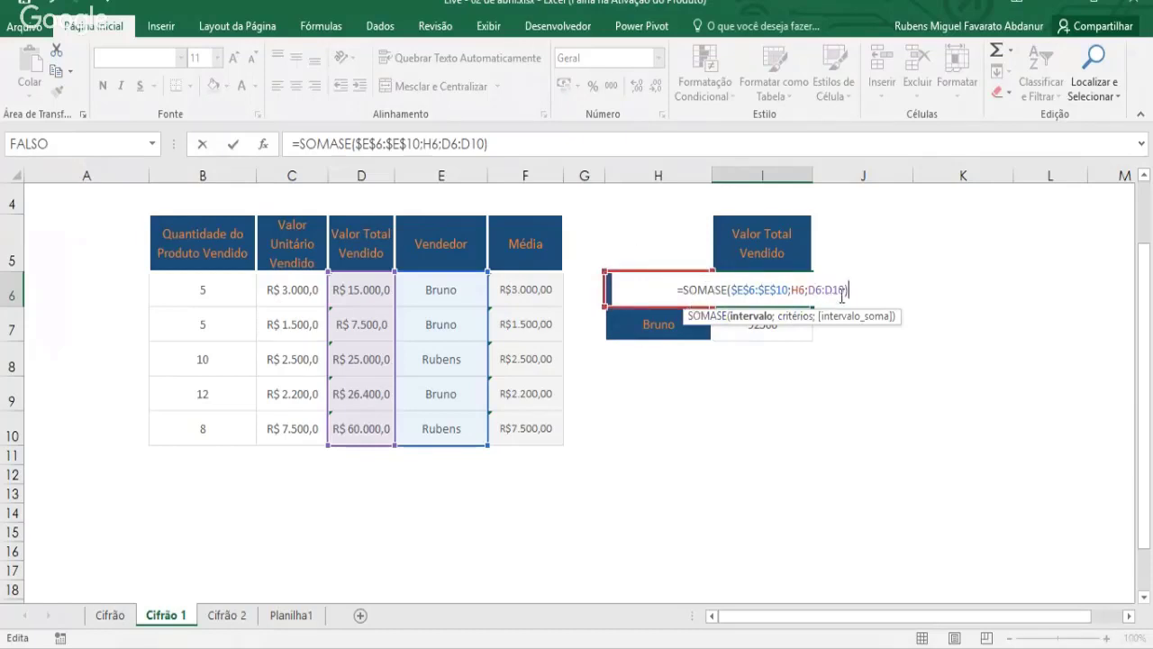
- Make the sum range in I6's SOMASE formula absolute as $D$6:$D$10 and fill the formula down to I7
drag(846, 289, 809, 287)
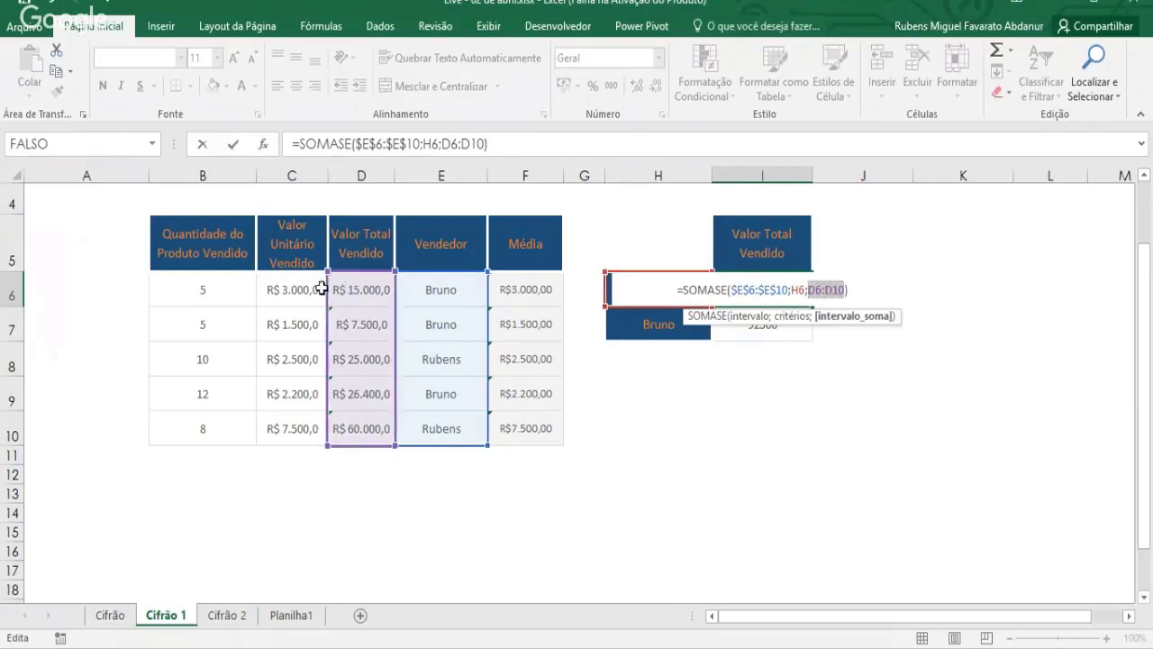
mouse_move(353, 273)
mouse_down()
mouse_move(356, 387)
mouse_move(354, 281)
mouse_up()
drag(846, 289, 808, 290)
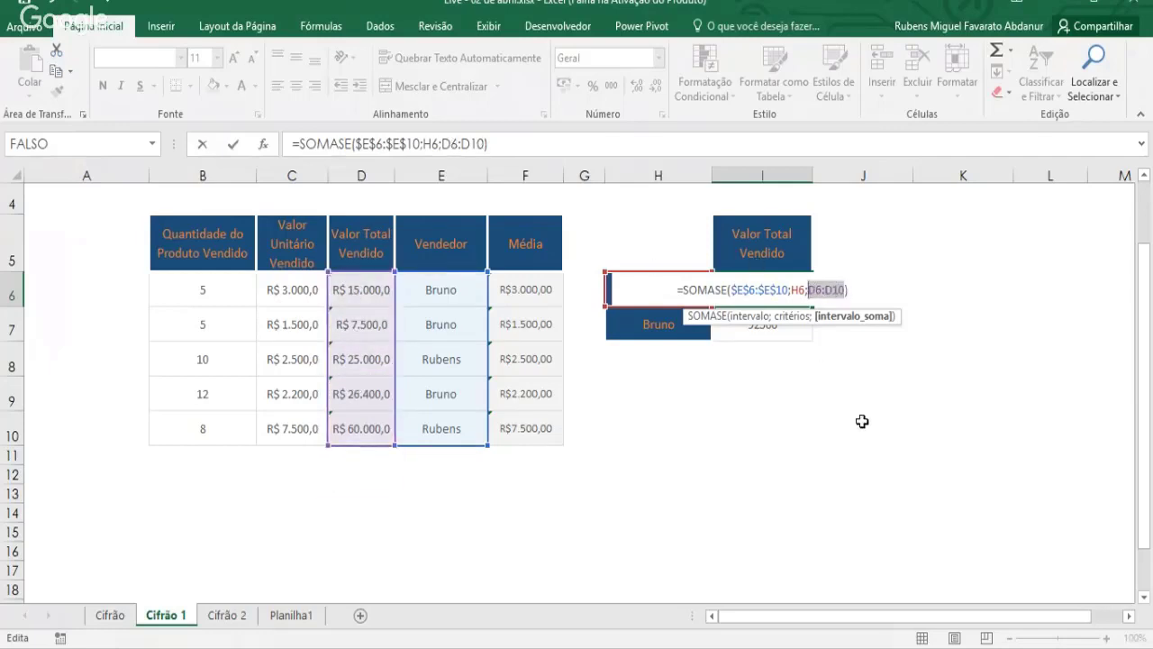
key(F4)
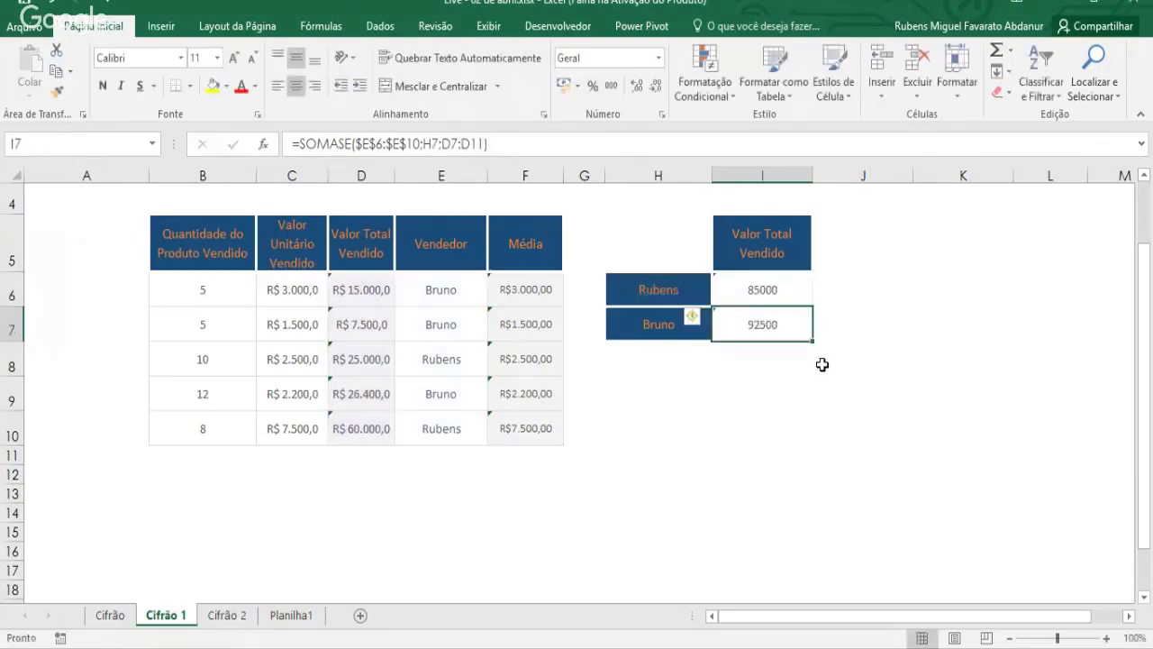
click(798, 294)
drag(812, 309, 812, 341)
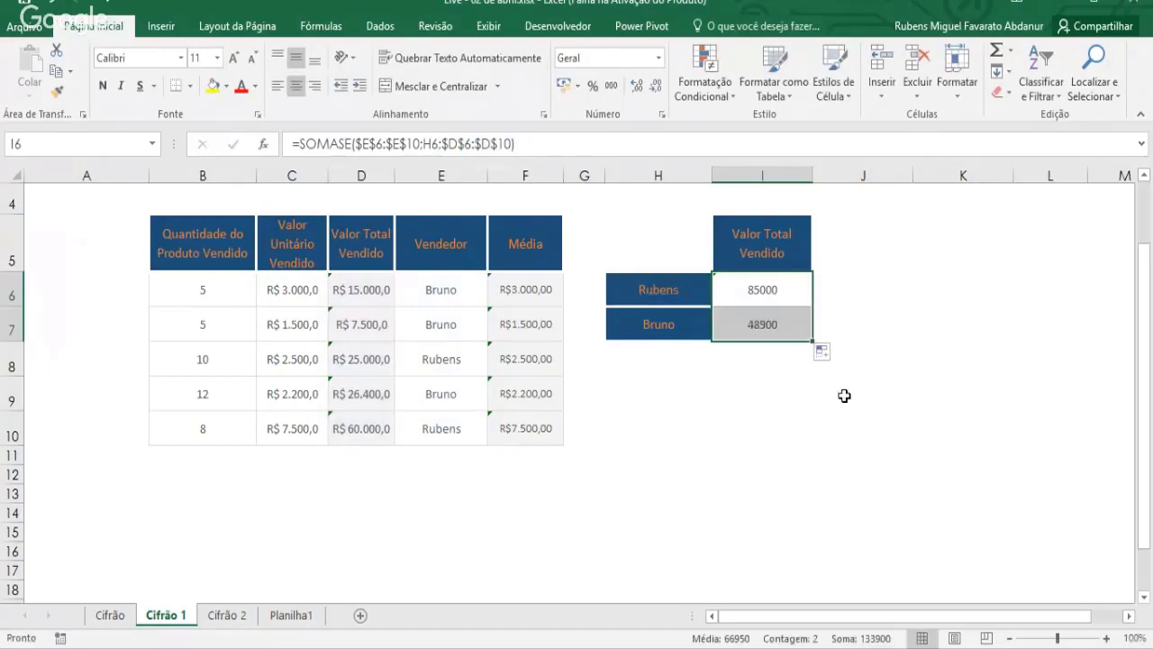
- Inspect the references in the SOMASE formulas of I7 and I6 to compare the criterion and the fixed ranges
double_click(793, 327)
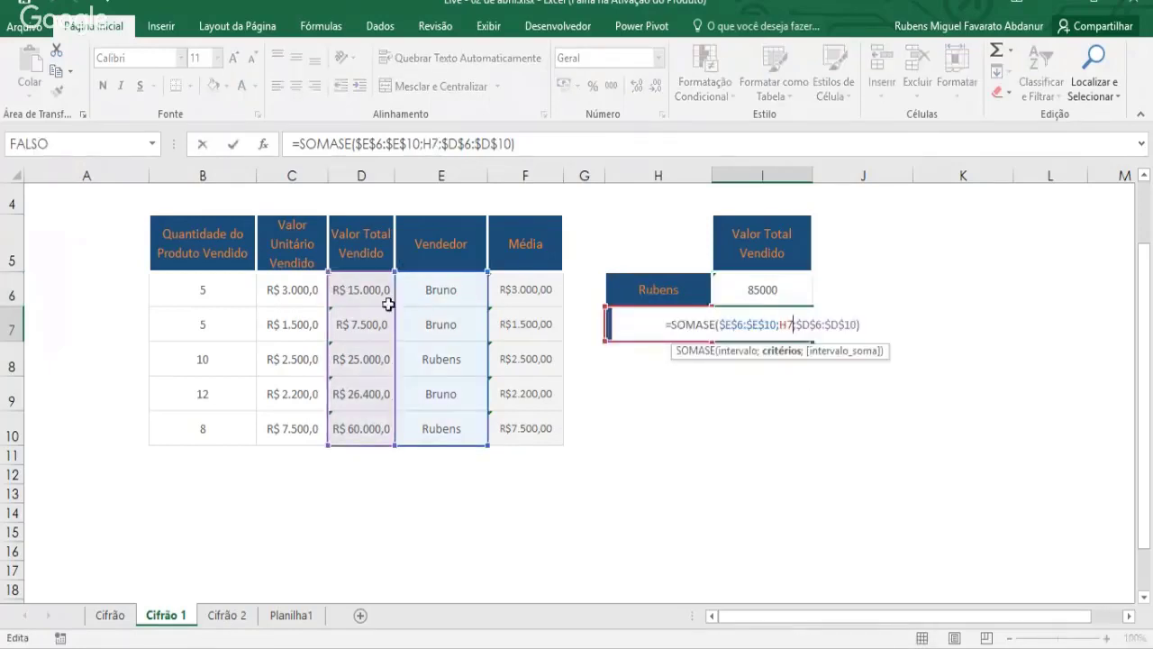
key(Return)
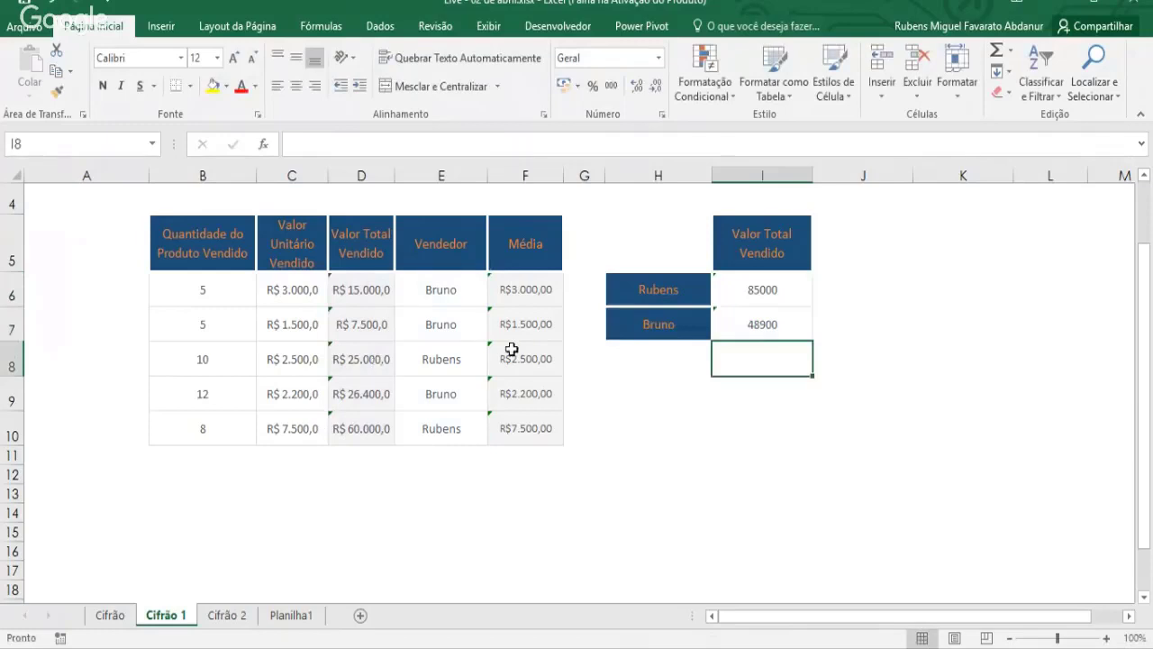
double_click(750, 292)
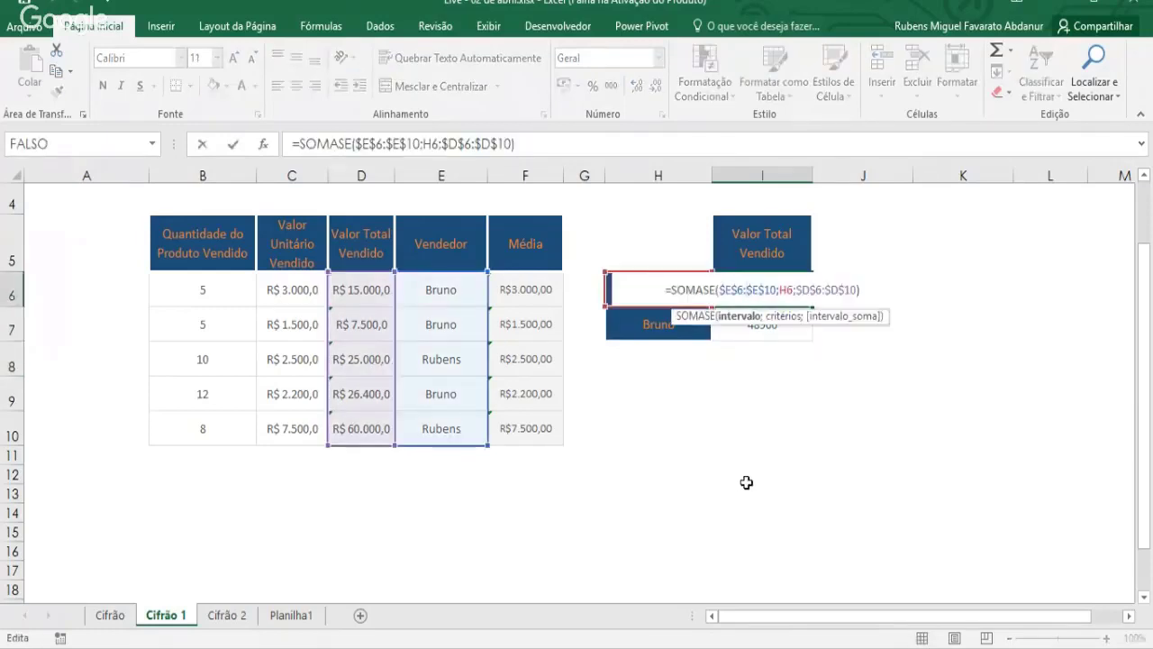
key(Return)
- Enter the note "ARGUMENTO QUE TEM 2 PONTOS SEMPRE VOCÊ VAI COLOCAR CIFRÃO" in H9
click(677, 390)
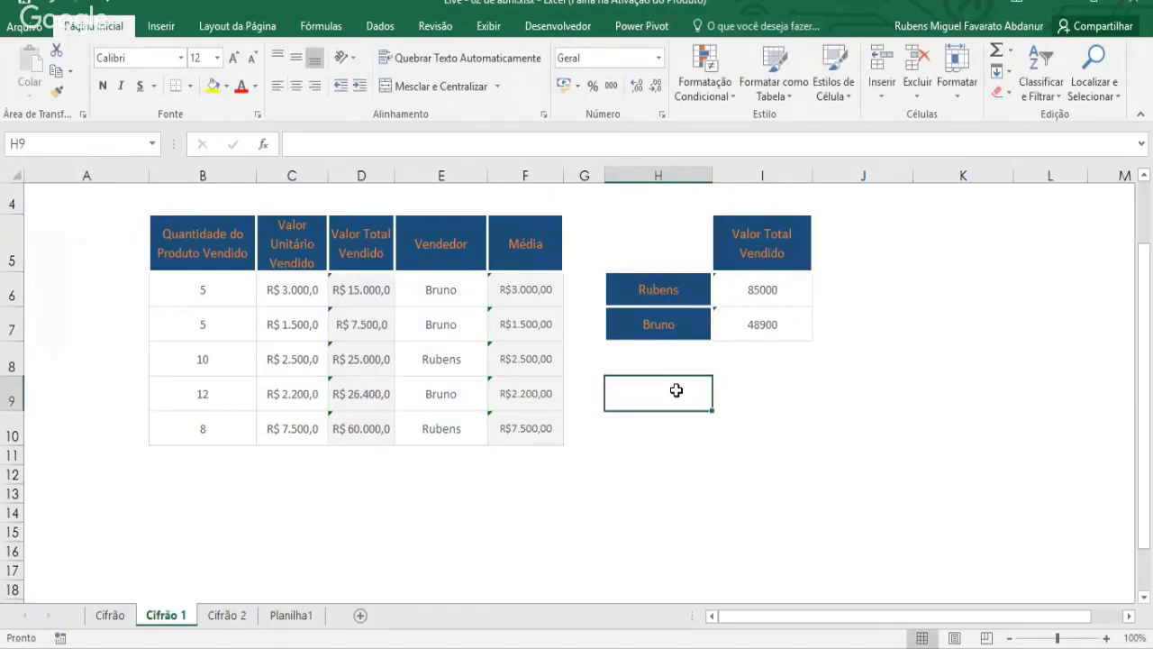
text(ARGUMETNO)
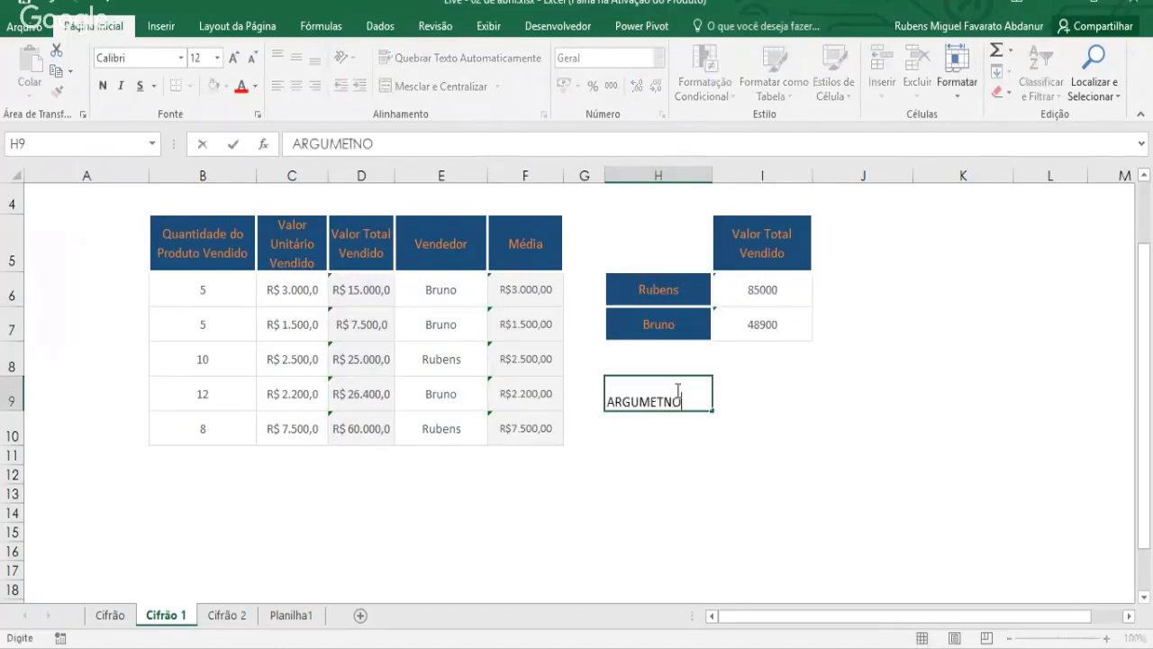
key(BackSpace)
key(BackSpace)
key(BackSpace)
text(NTO QUE TE)
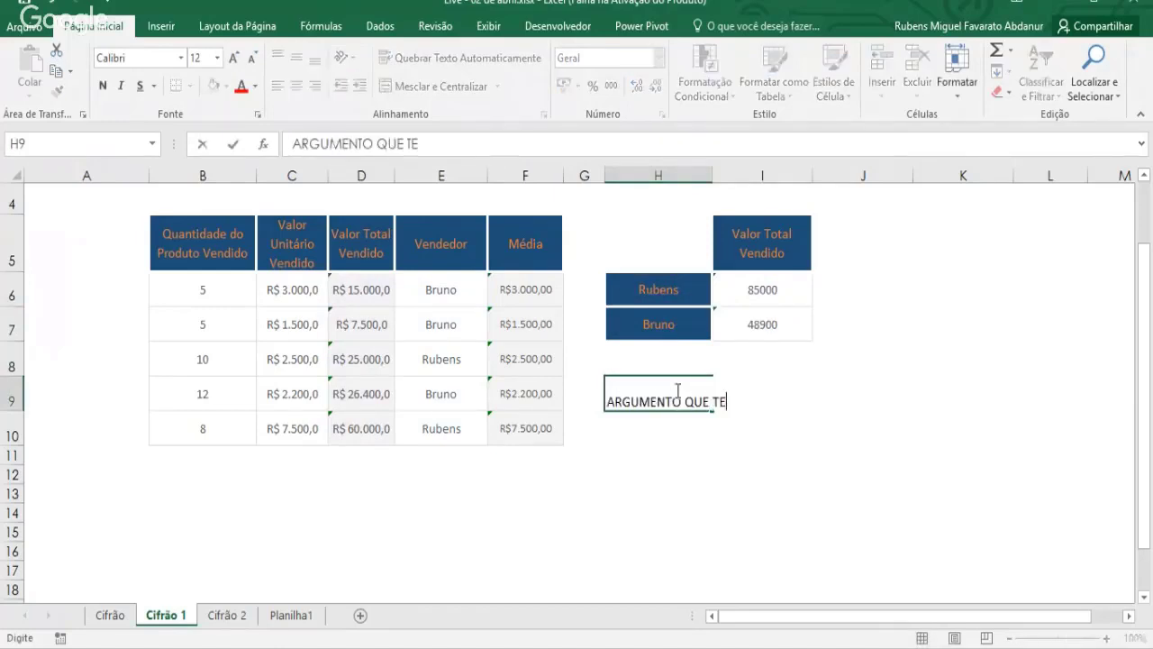
text(M 2 POTRO)
key(BackSpace)
key(BackSpace)
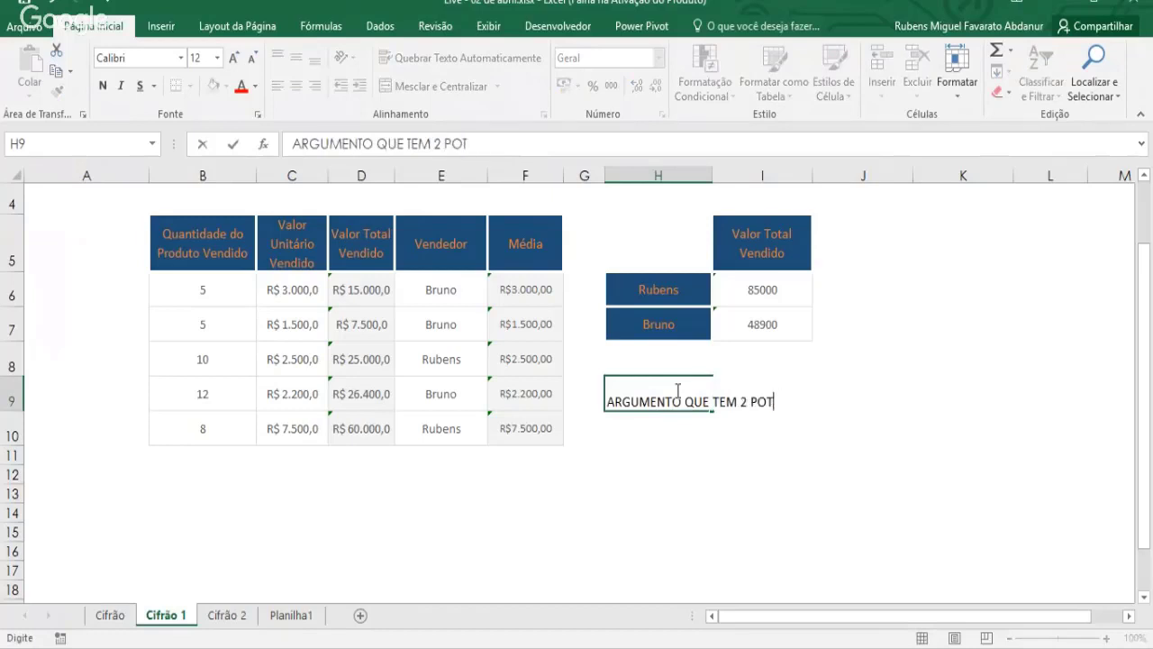
key(BackSpace)
text(NTOS SEMPRE)
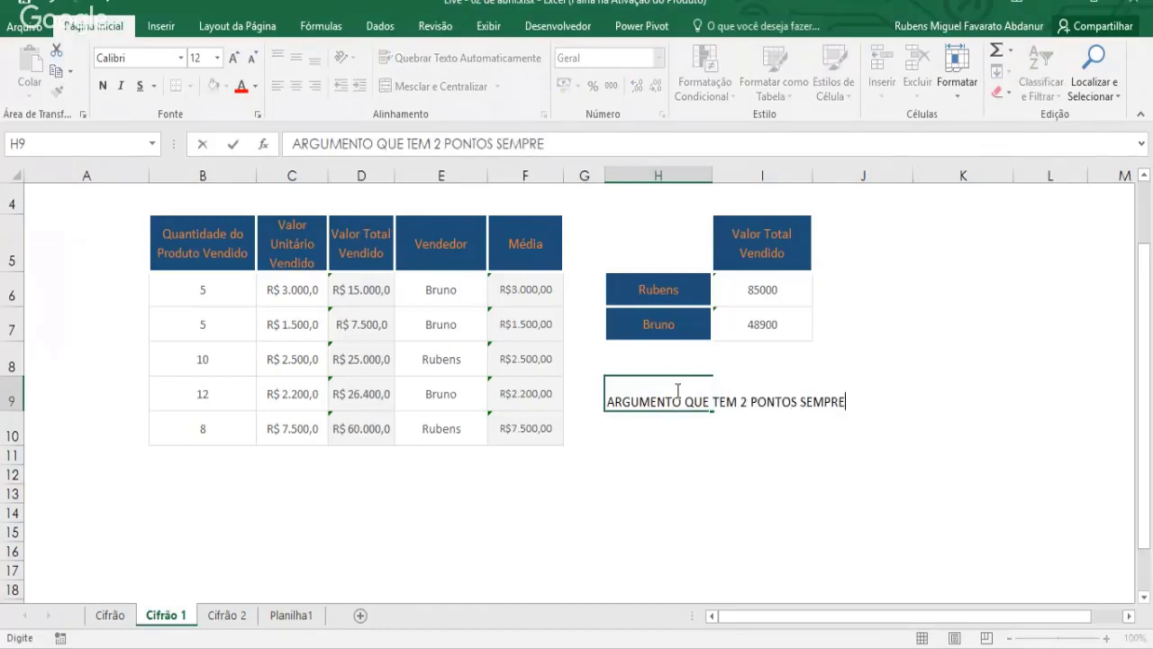
text( VOCÊ VAI )
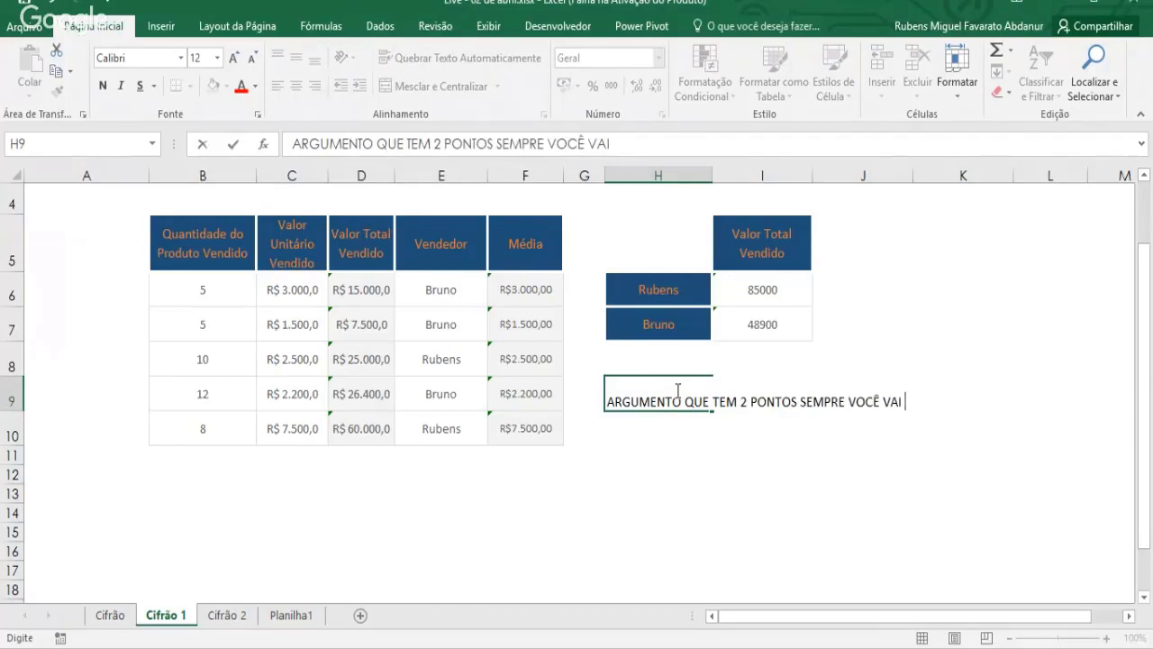
text(COLOCAR )
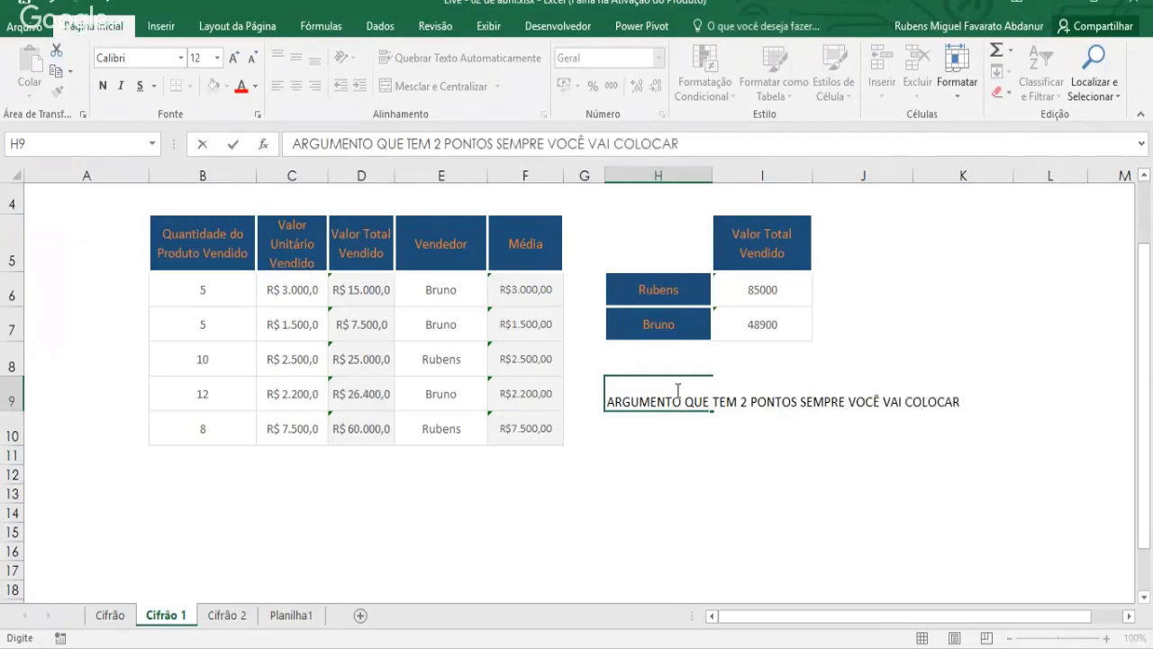
text(CIFRÃO)
key(Return)
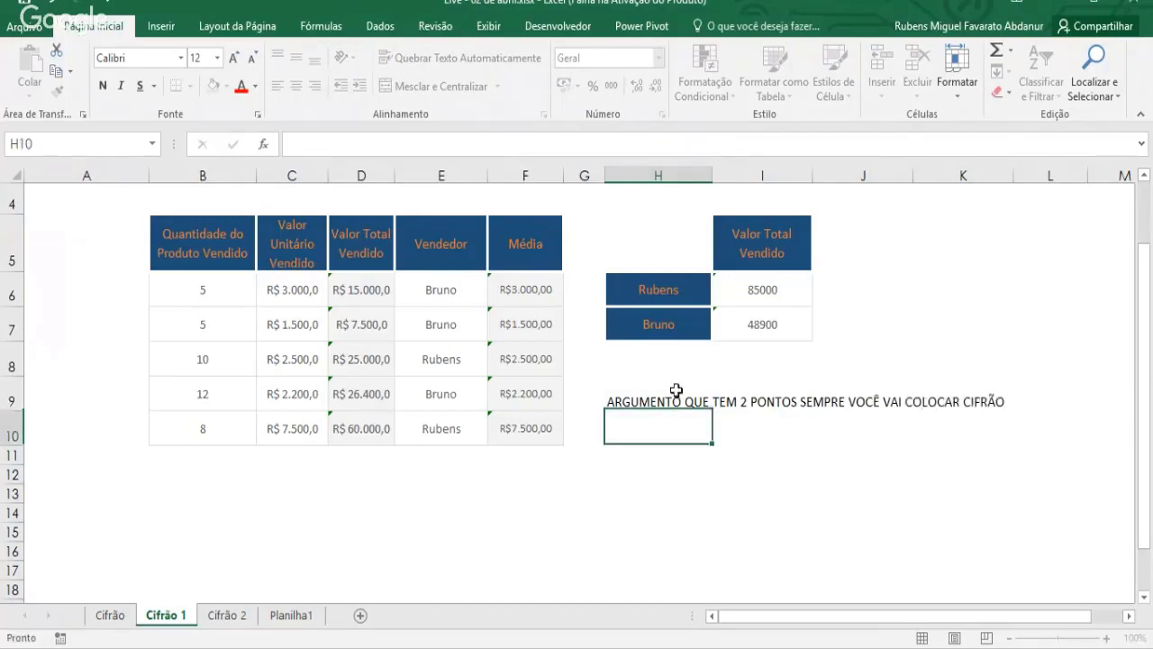
- Highlight the seller range $E$6:$E$10 and the sum range $D$6:$D$10 inside I6's SOMASE formula
click(777, 290)
double_click(776, 290)
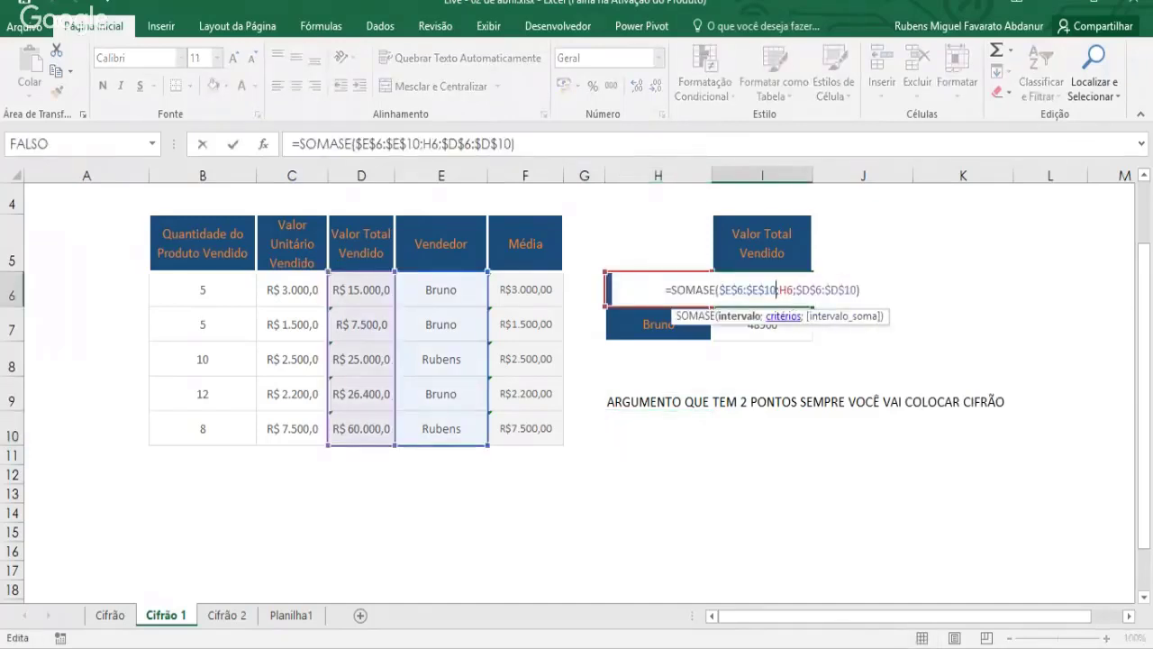
drag(719, 290, 776, 291)
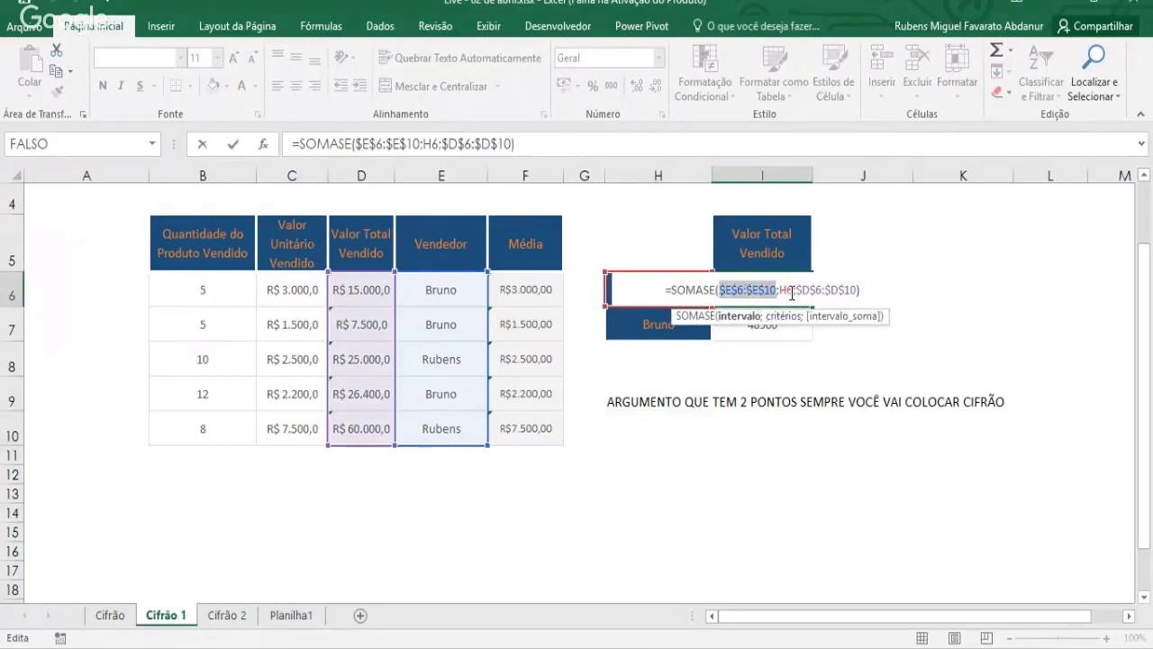
drag(798, 291, 858, 290)
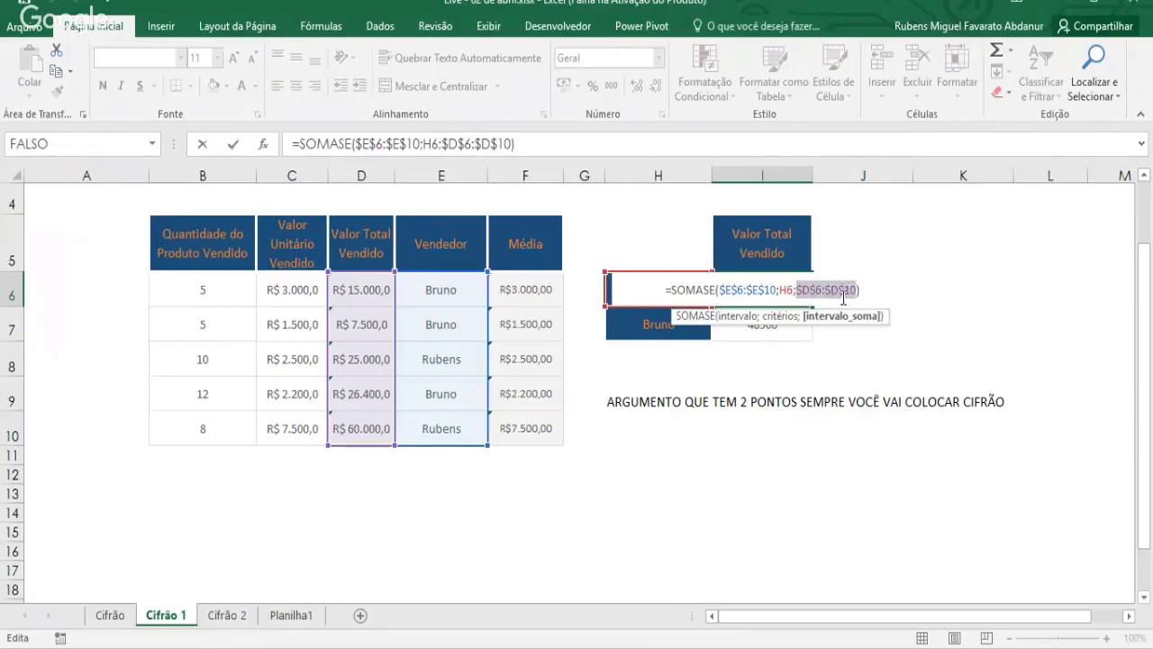
click(851, 291)
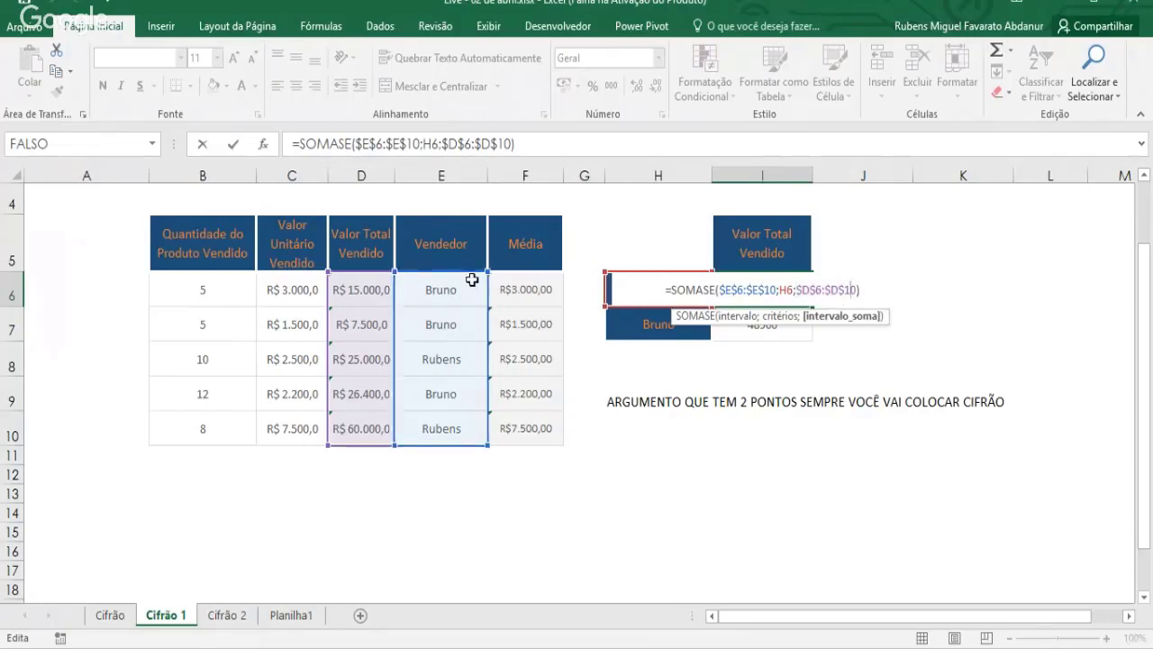
- Highlight the absolute seller range again and the relative criterion H6 in I6's formula, leaving the formula as it is
drag(486, 312, 478, 333)
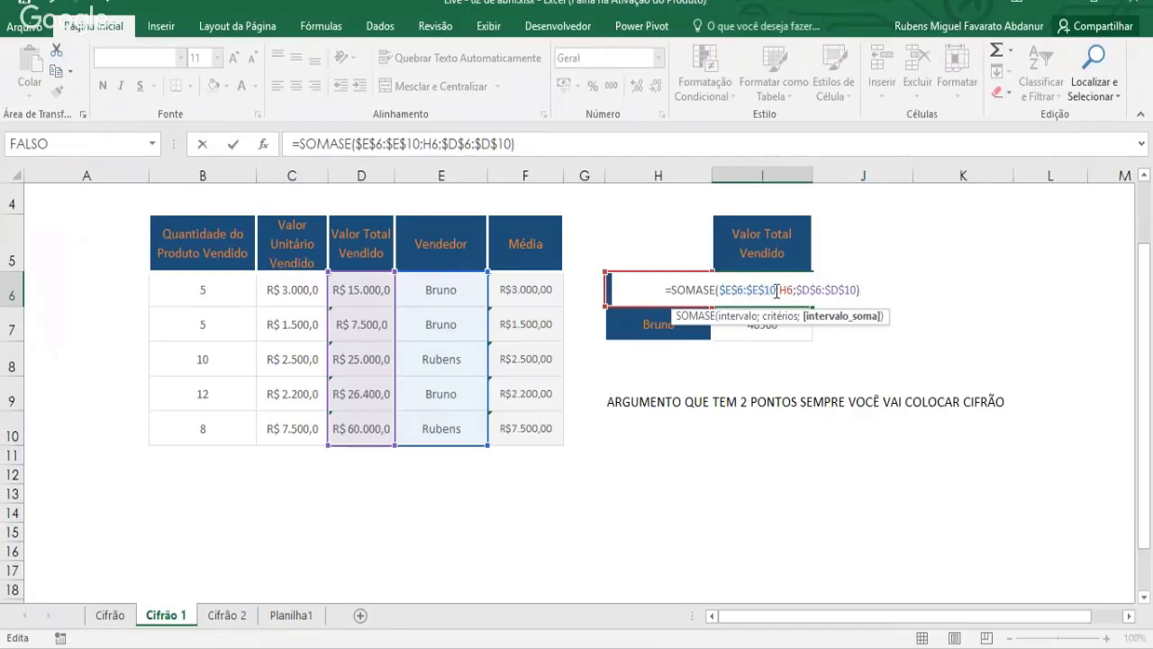
key(shift+Left)
key(shift+Left)
key(shift+Left)
key(shift+Left)
key(shift+Left)
key(shift+Left)
key(shift+Left)
key(shift+Left)
key(shift+Left)
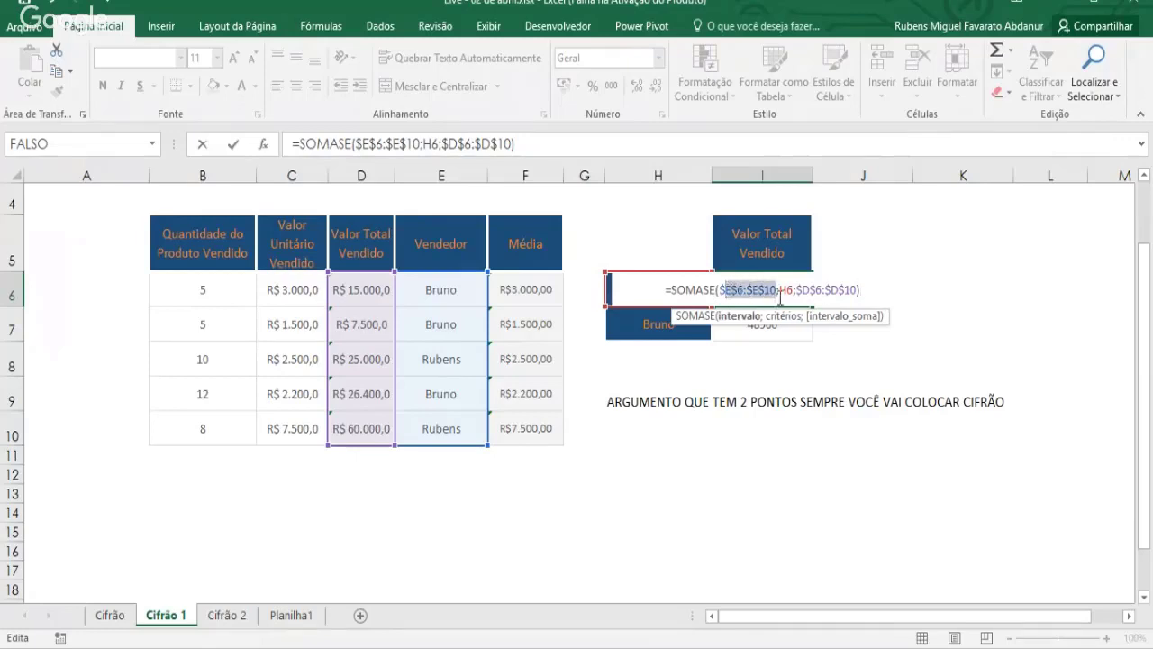
double_click(783, 291)
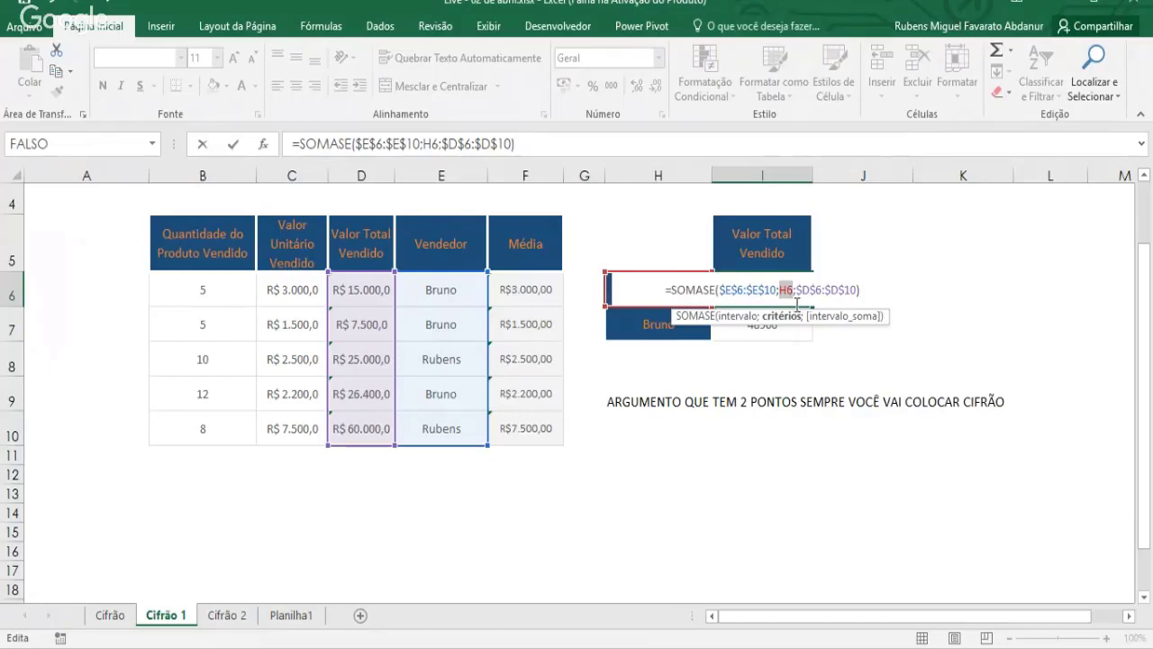
click(825, 290)
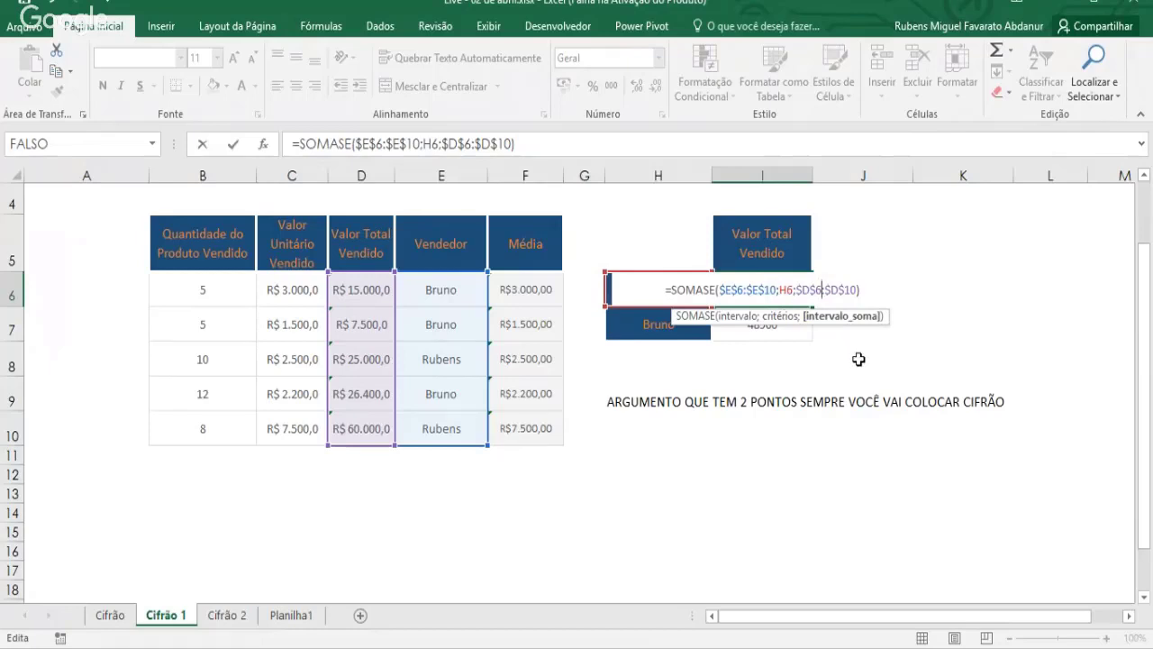
key(Return)
- Try replacing the criterion H6 in I6's formula with the seller's name in quotation marks, and restore the reference
double_click(769, 290)
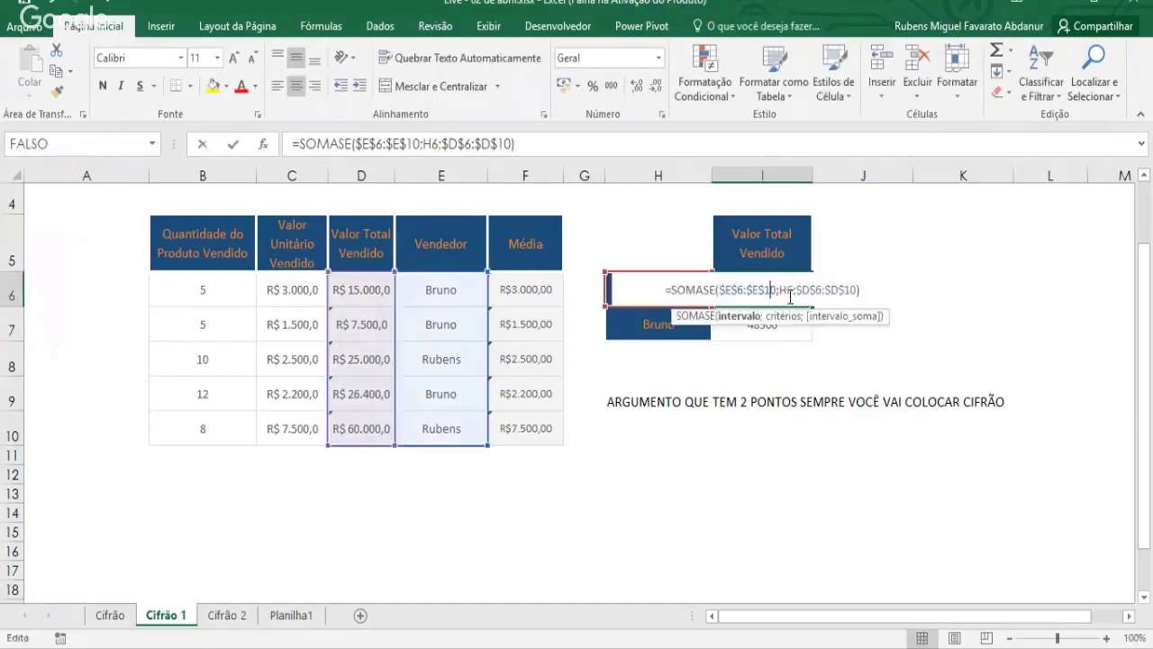
drag(793, 290, 780, 290)
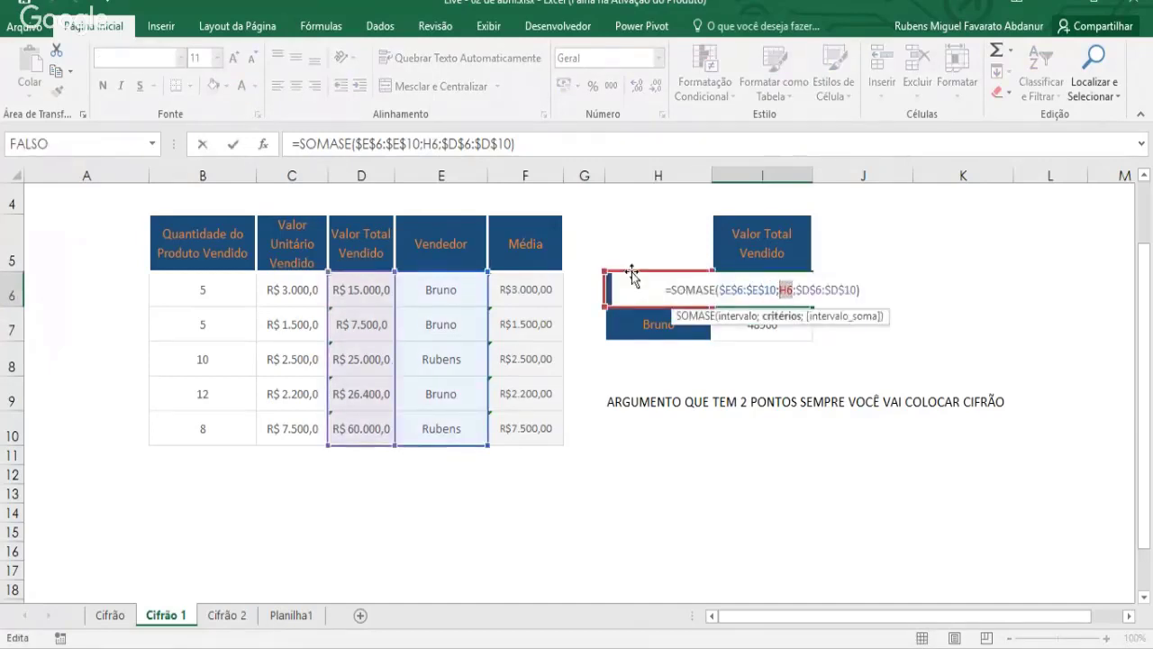
text("Rubens)
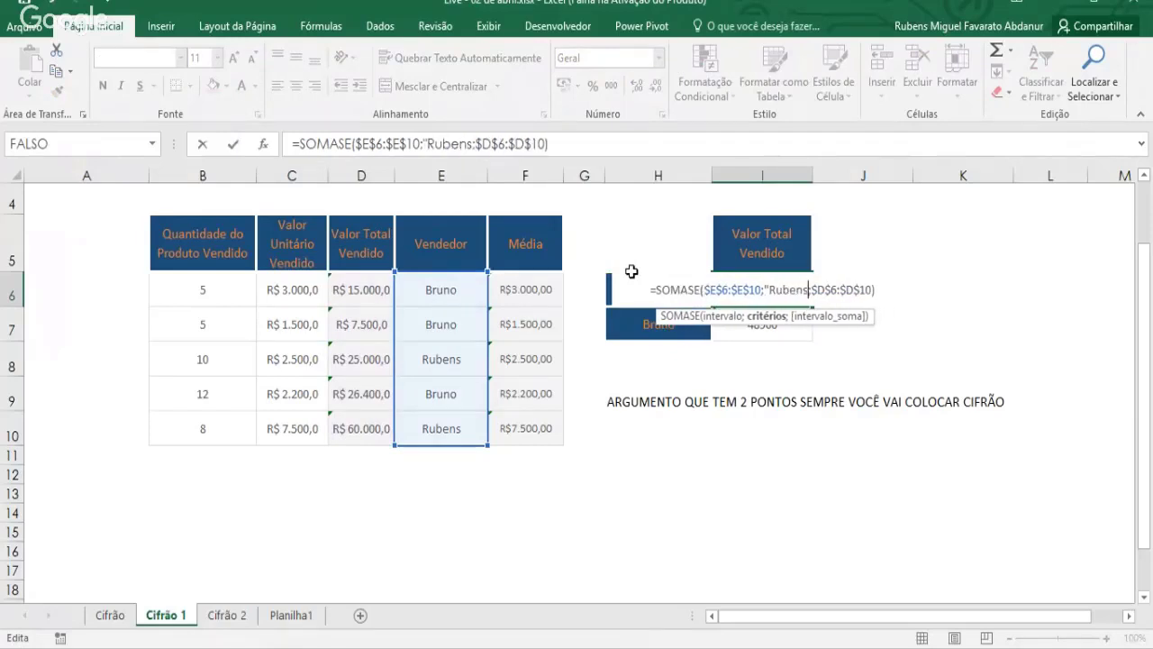
text(")
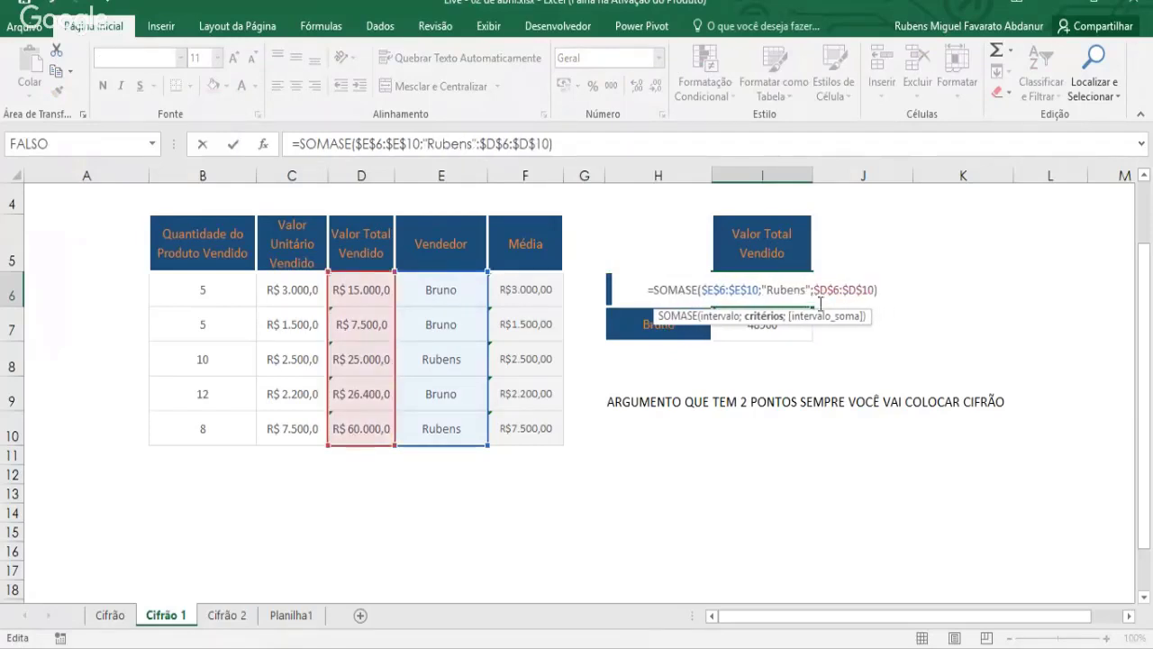
key(ctrl+z)
key(Return)
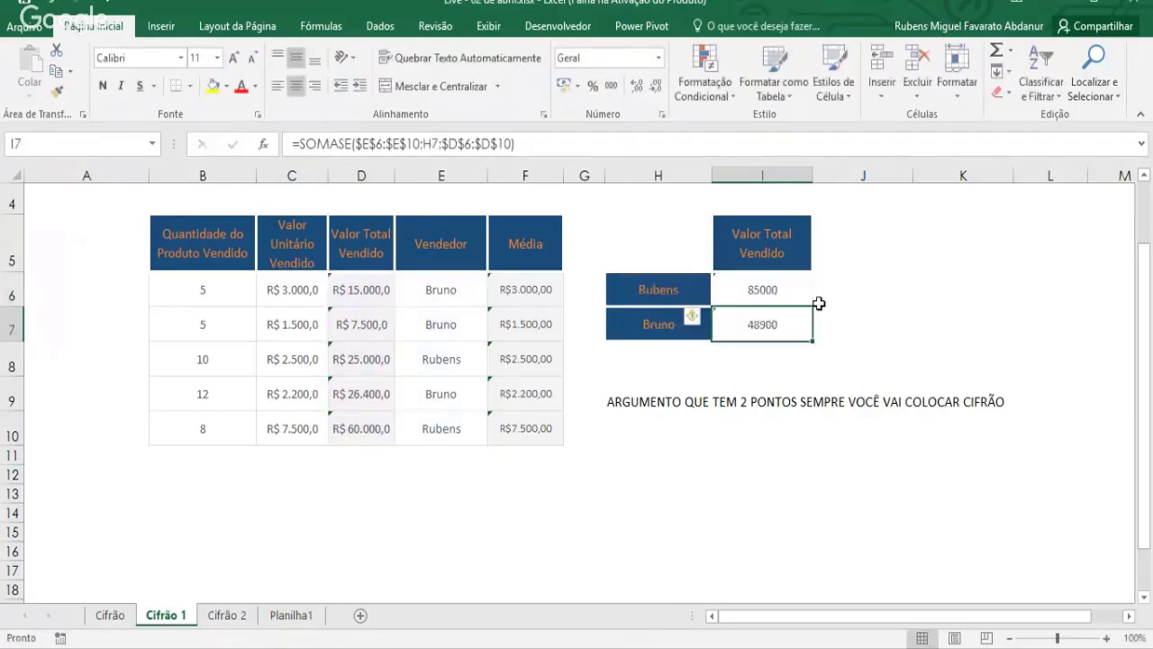
- Enter the first seller's name as plain text in J6 and fill it down to J7
click(875, 278)
text(Rubens)
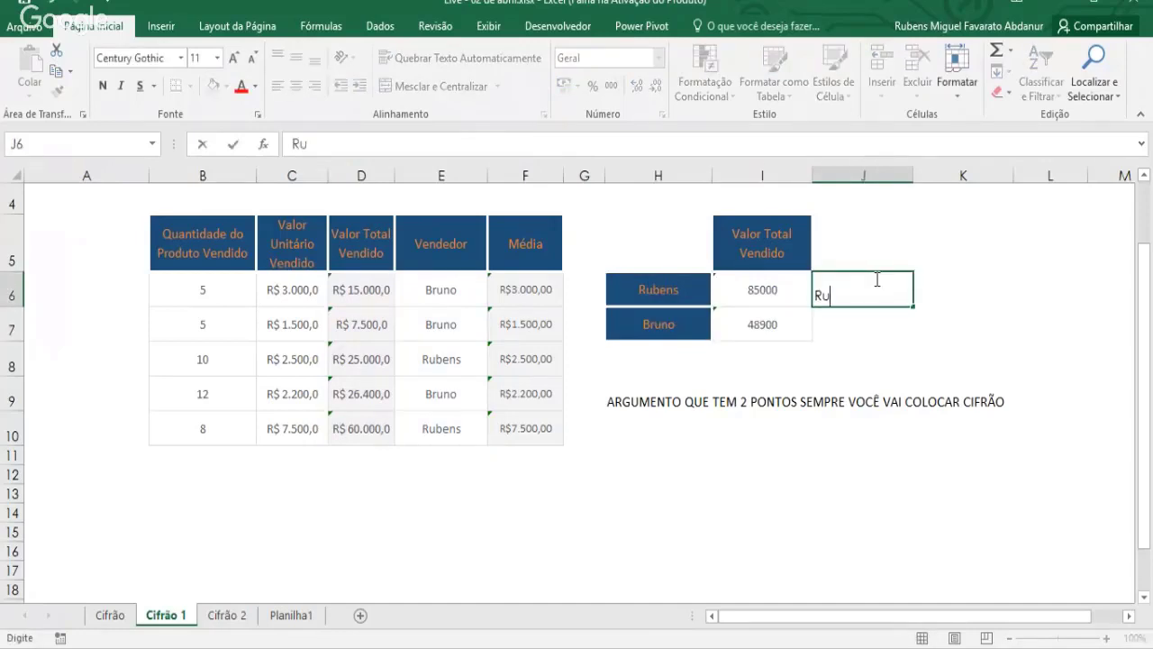
key(Return)
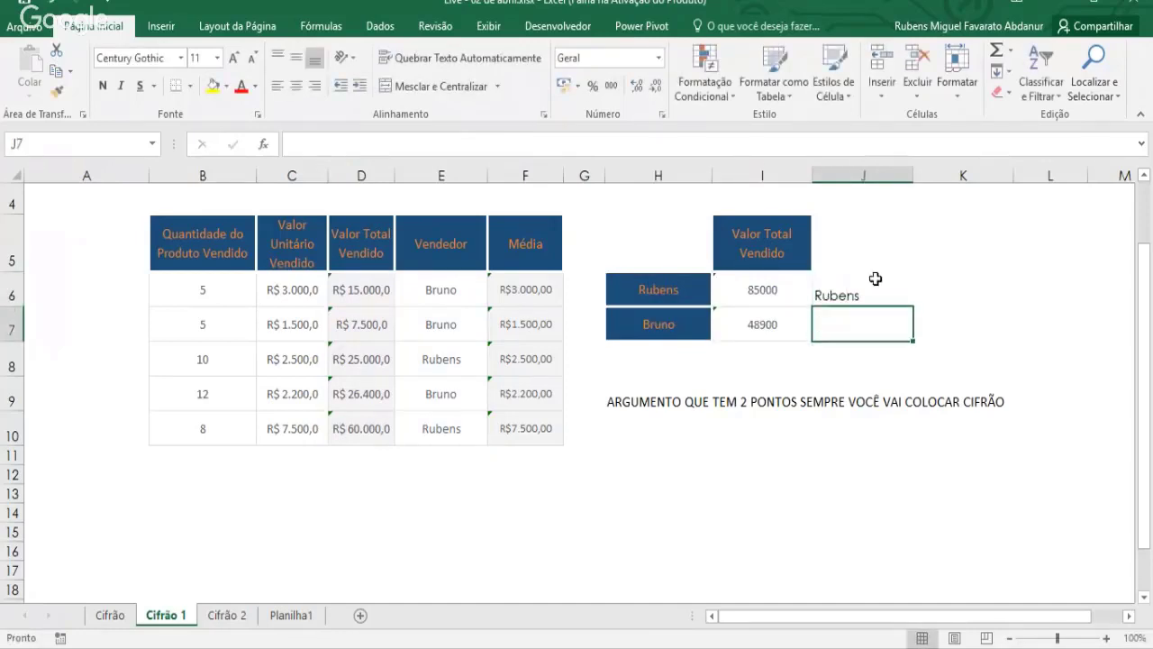
click(875, 279)
drag(913, 307, 912, 353)
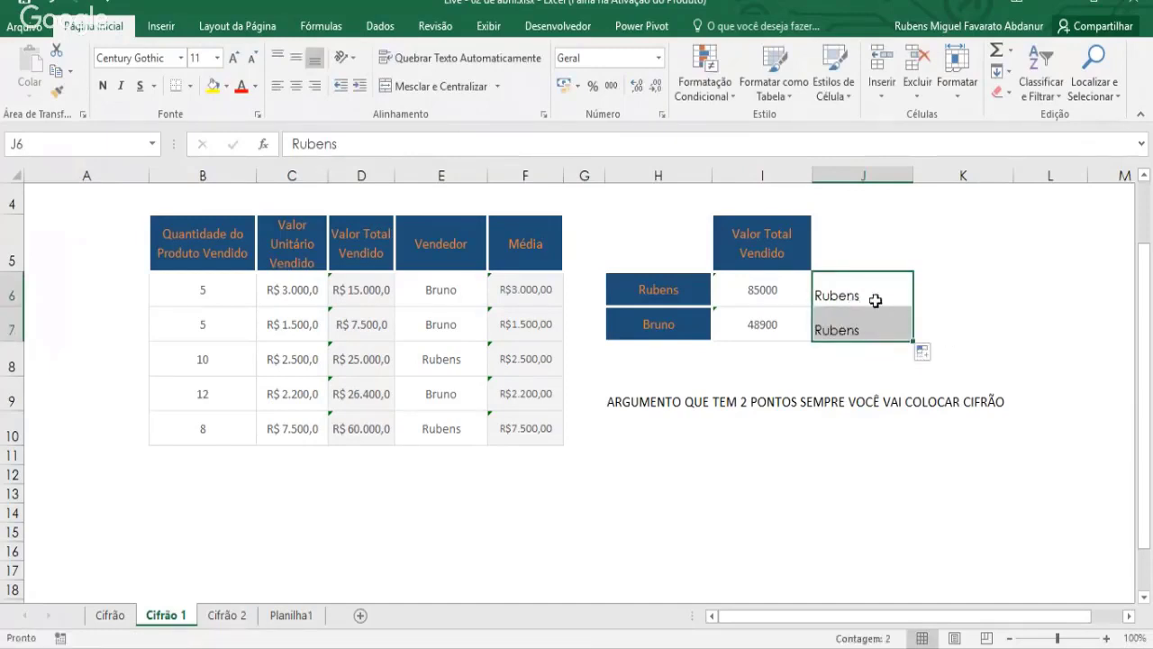
- Enter the relative reference =H6 in K6 and fill it down to K7
click(953, 287)
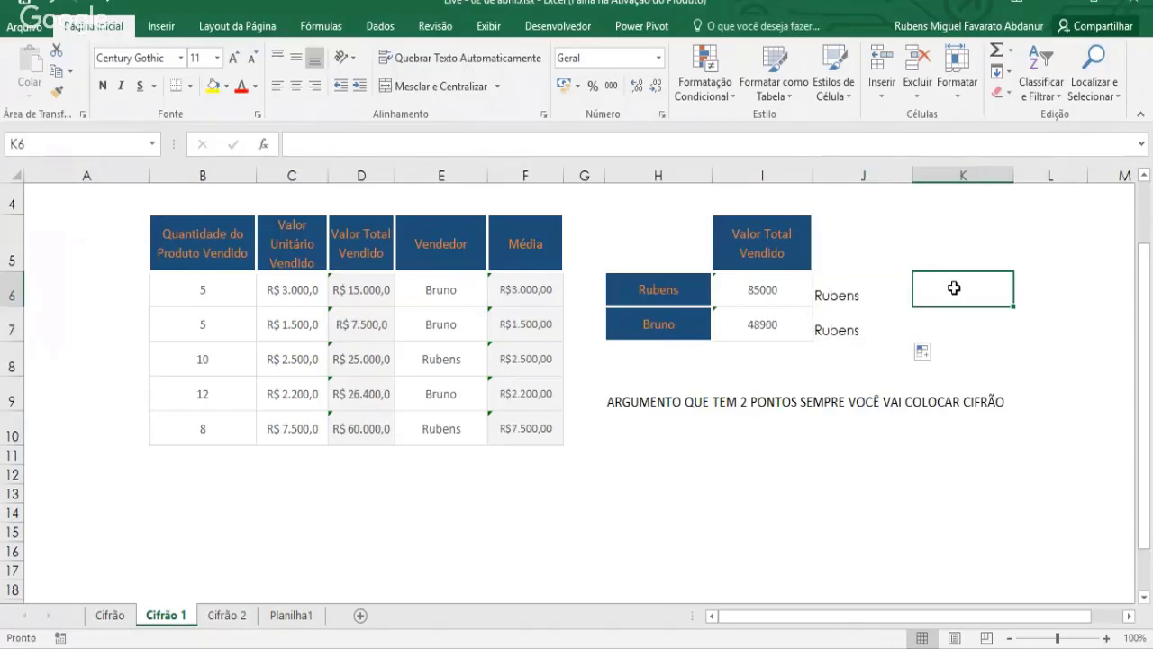
text(=)
click(684, 292)
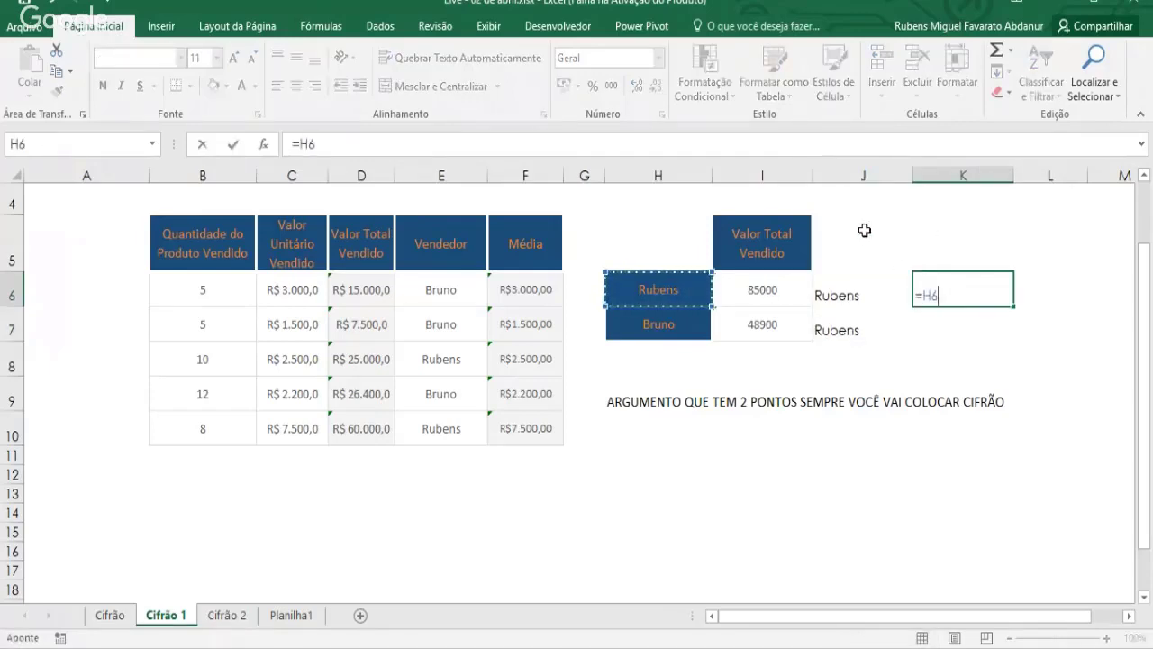
key(Return)
click(998, 296)
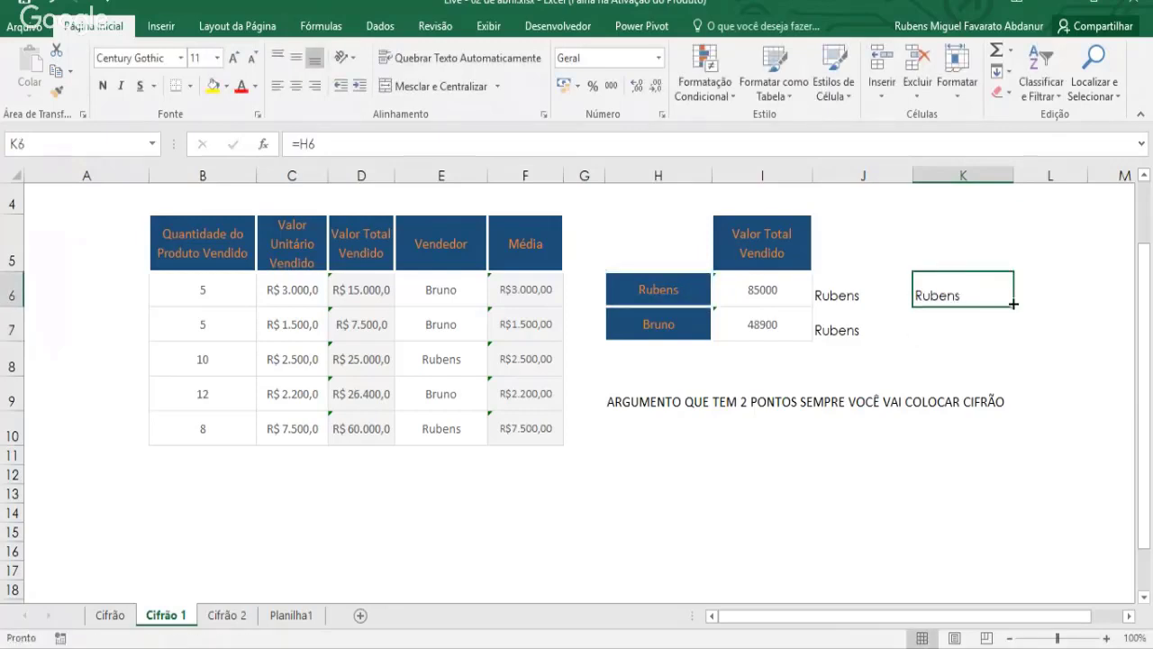
drag(1013, 305, 1007, 332)
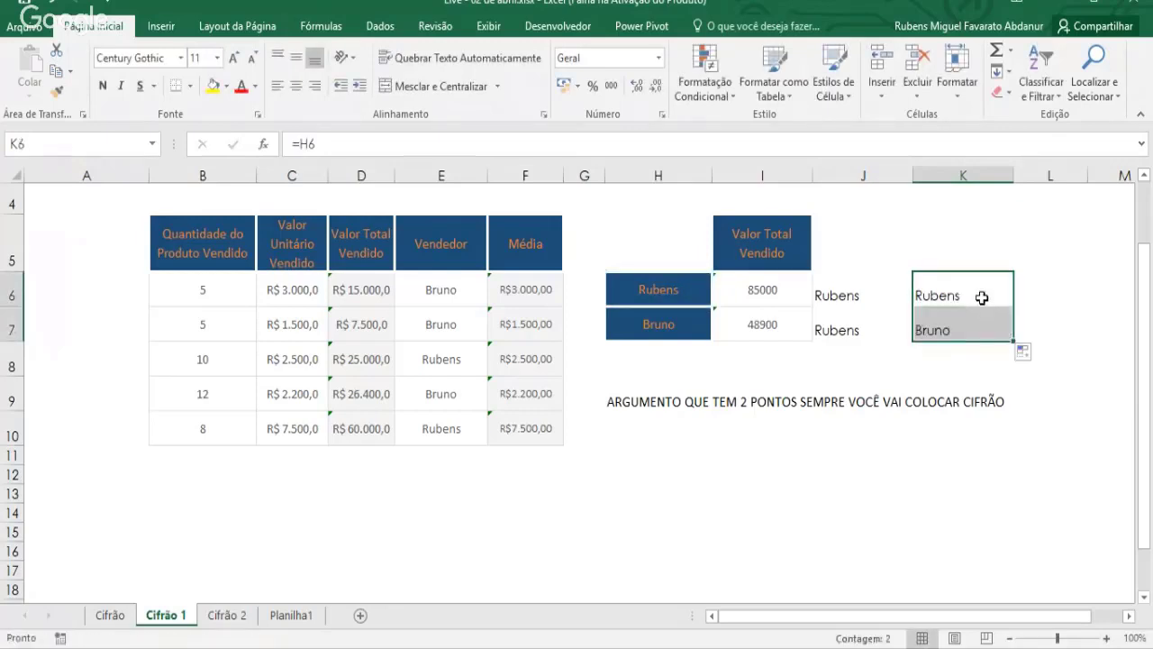
- Inspect the formulas in K6 and K7 to see which cell each one references
double_click(982, 298)
key(Return)
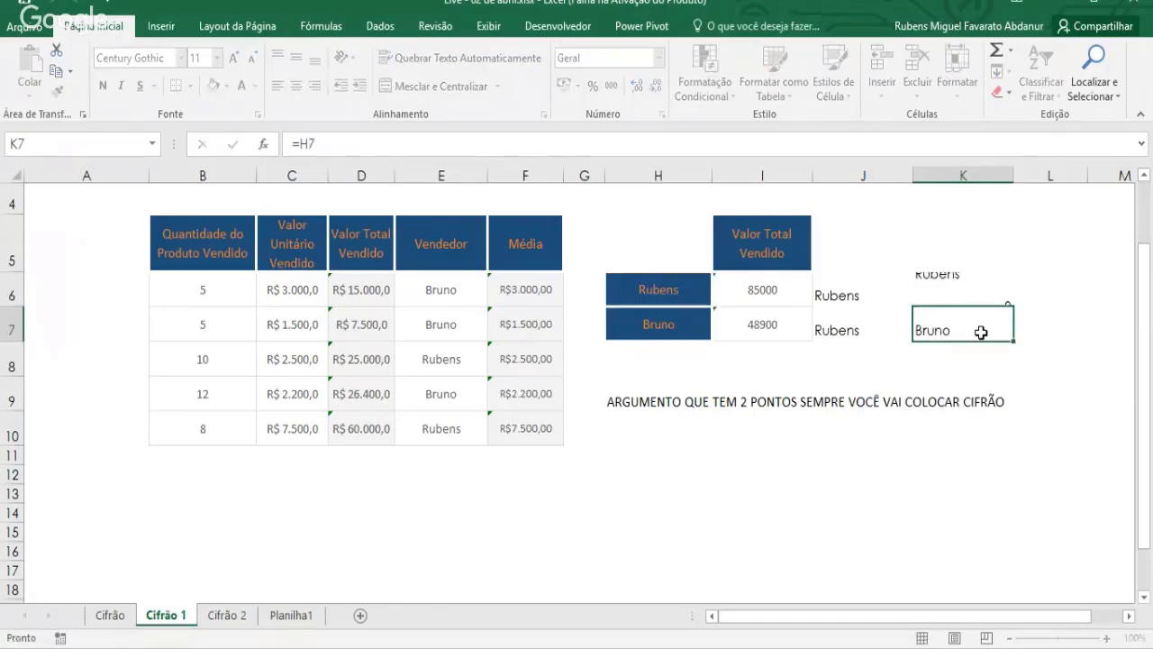
double_click(982, 332)
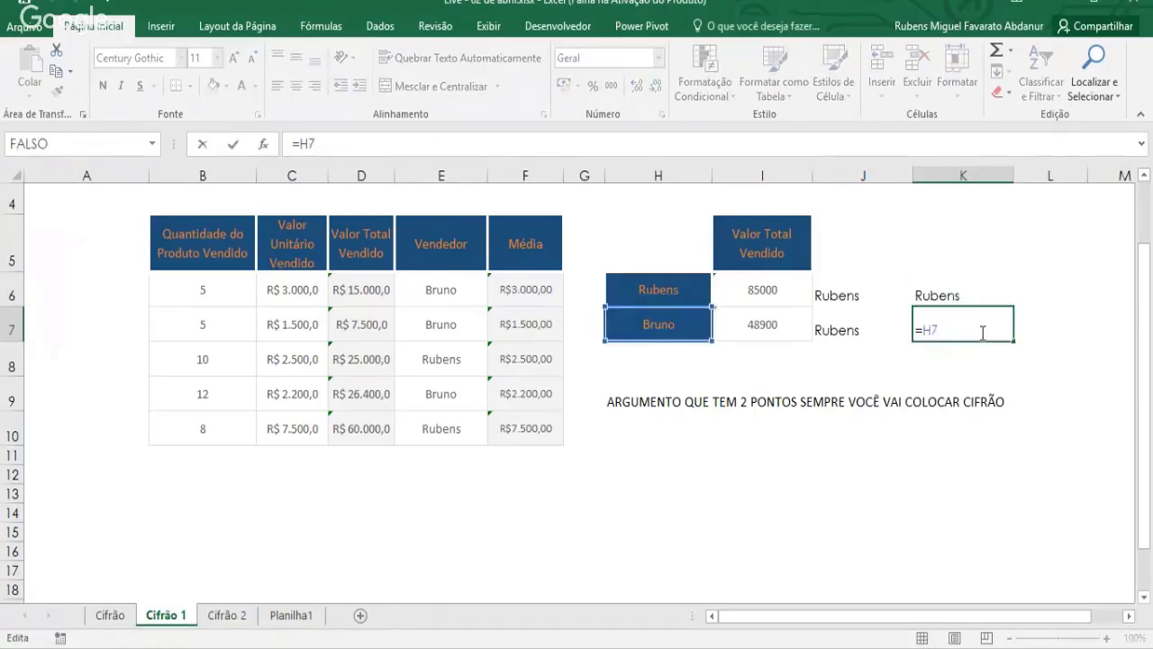
key(Return)
- Compare the criterion reference in I6's SOMASE formula with the one in I7
click(782, 288)
double_click(755, 290)
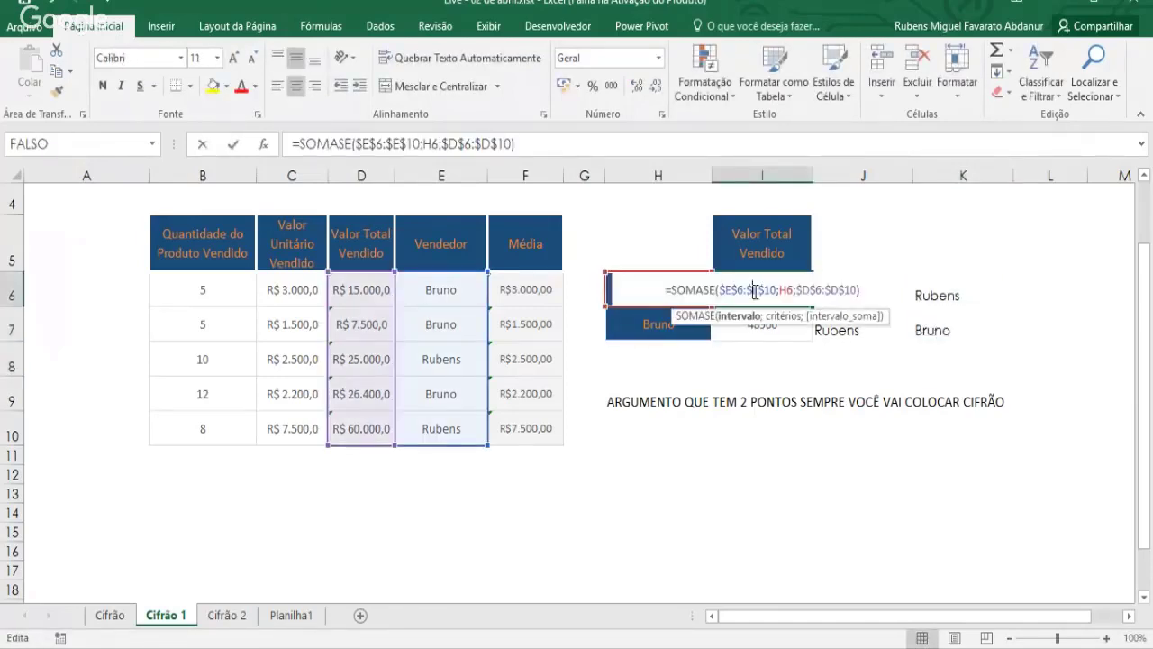
key(Return)
double_click(762, 319)
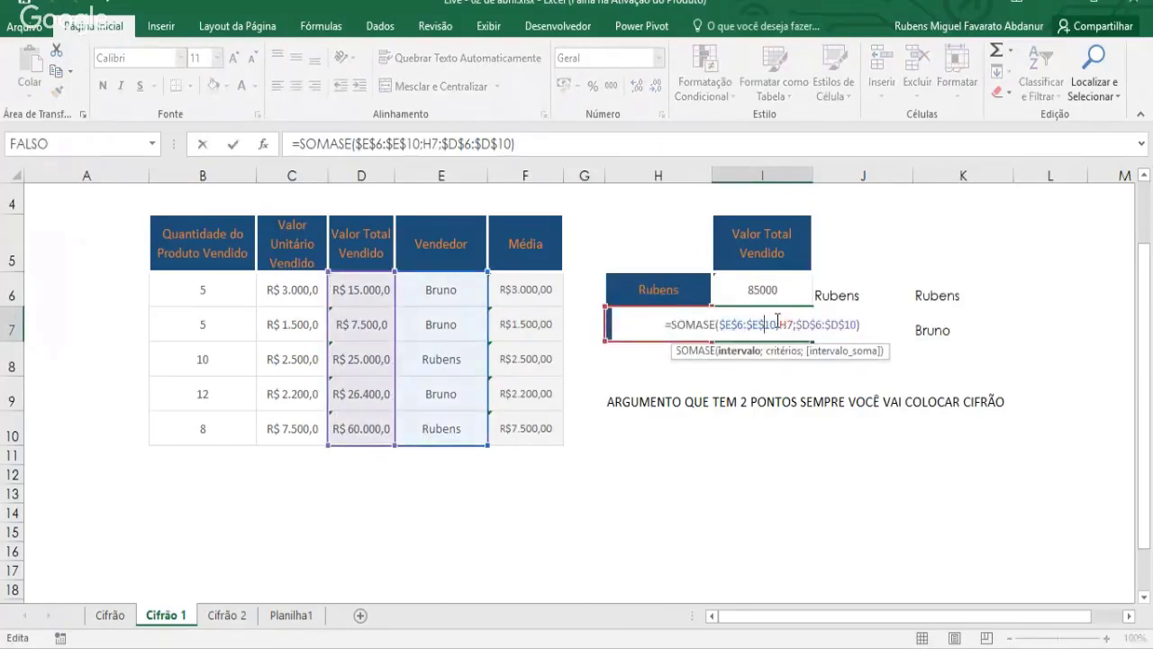
- Review the seller names in H6:H7 and the SOMASE formula in I6 that uses H6 as its criterion
key(Return)
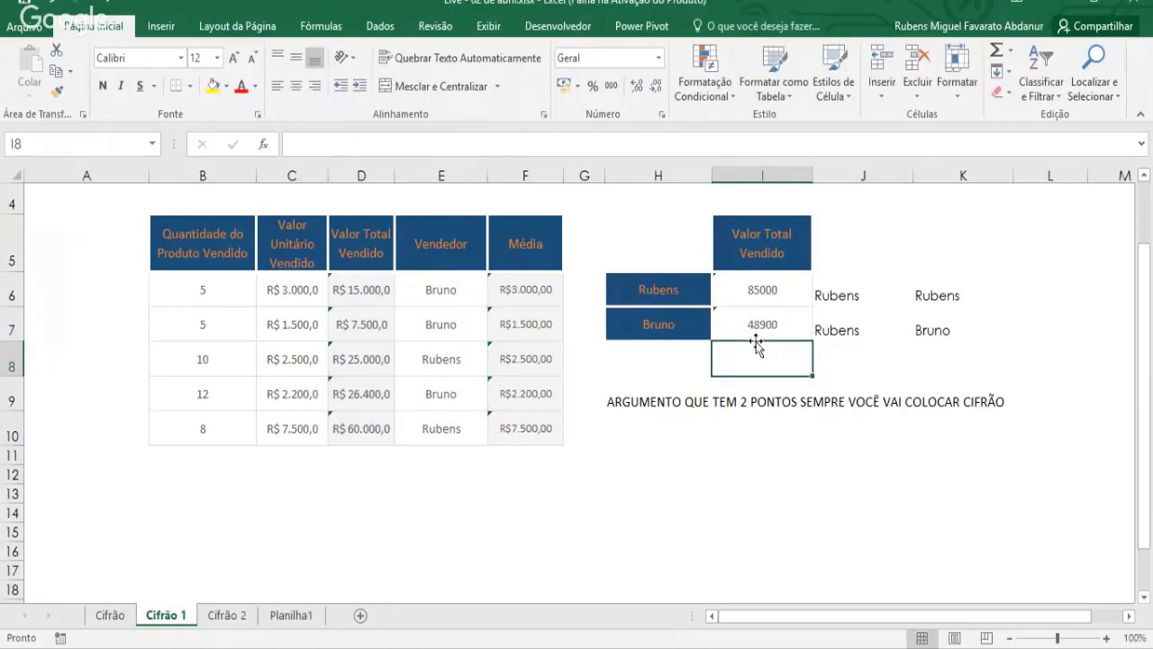
drag(682, 284, 676, 321)
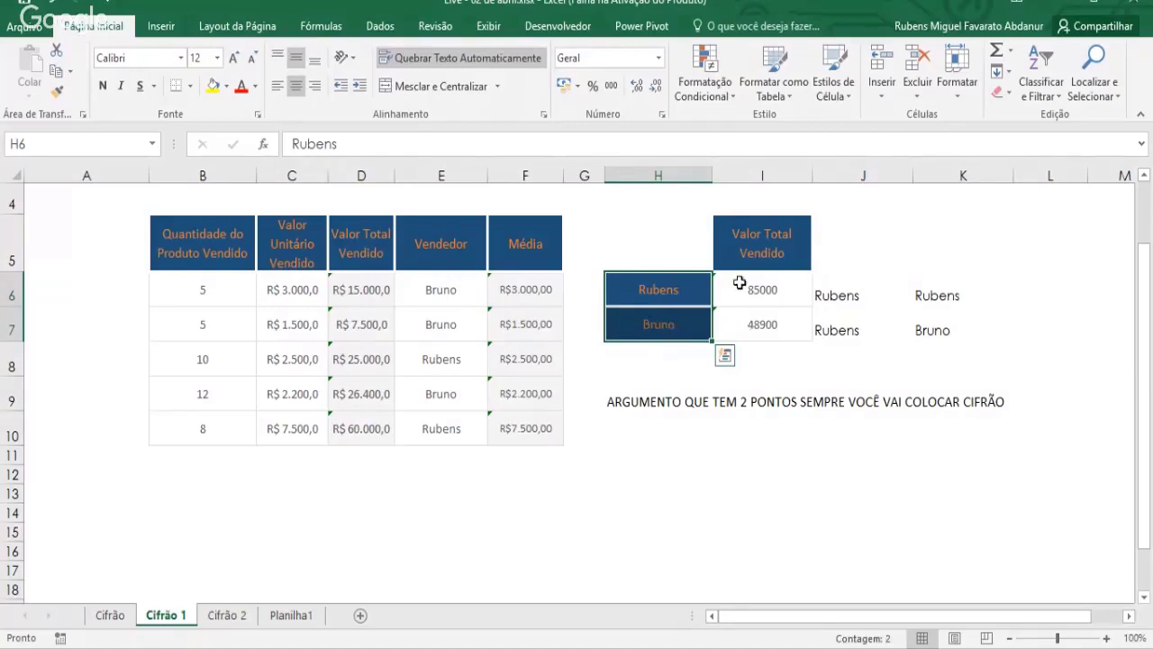
double_click(744, 287)
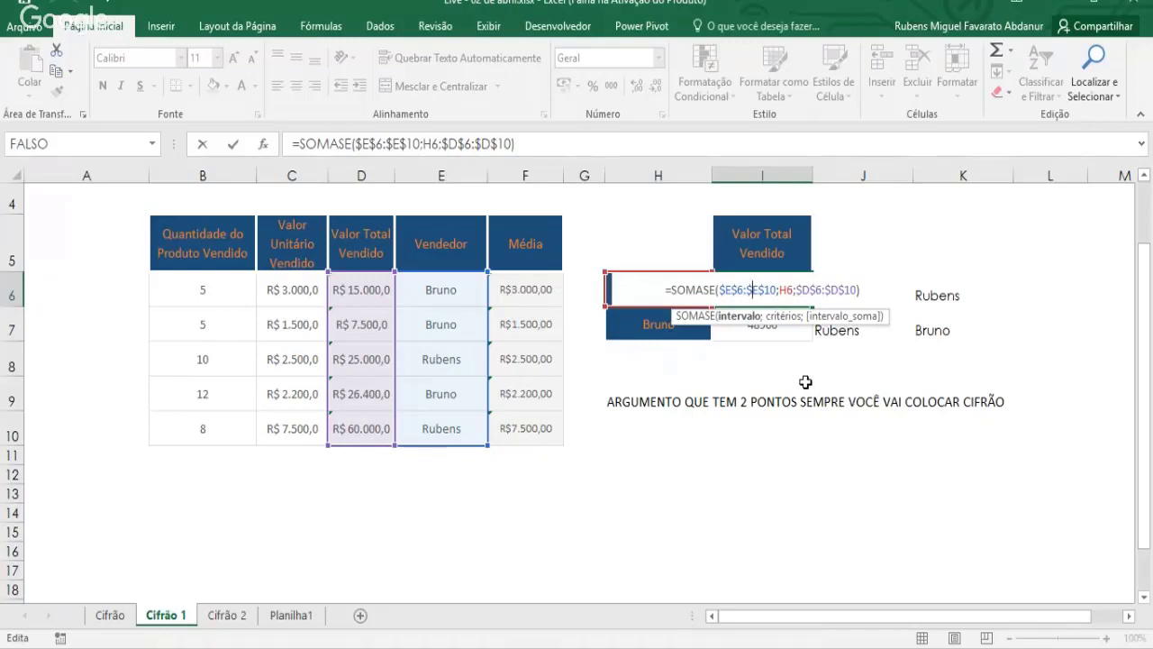
key(Return)
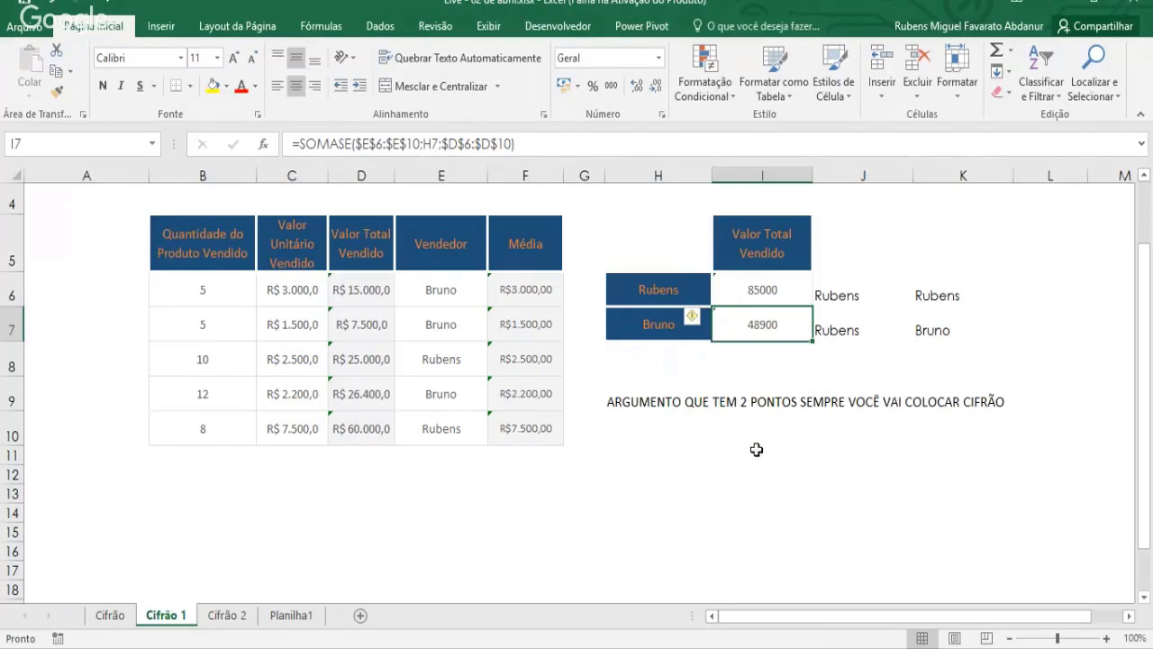
- Clear I7 and fill the SOMASE formula from I6 down into it
key(Delete)
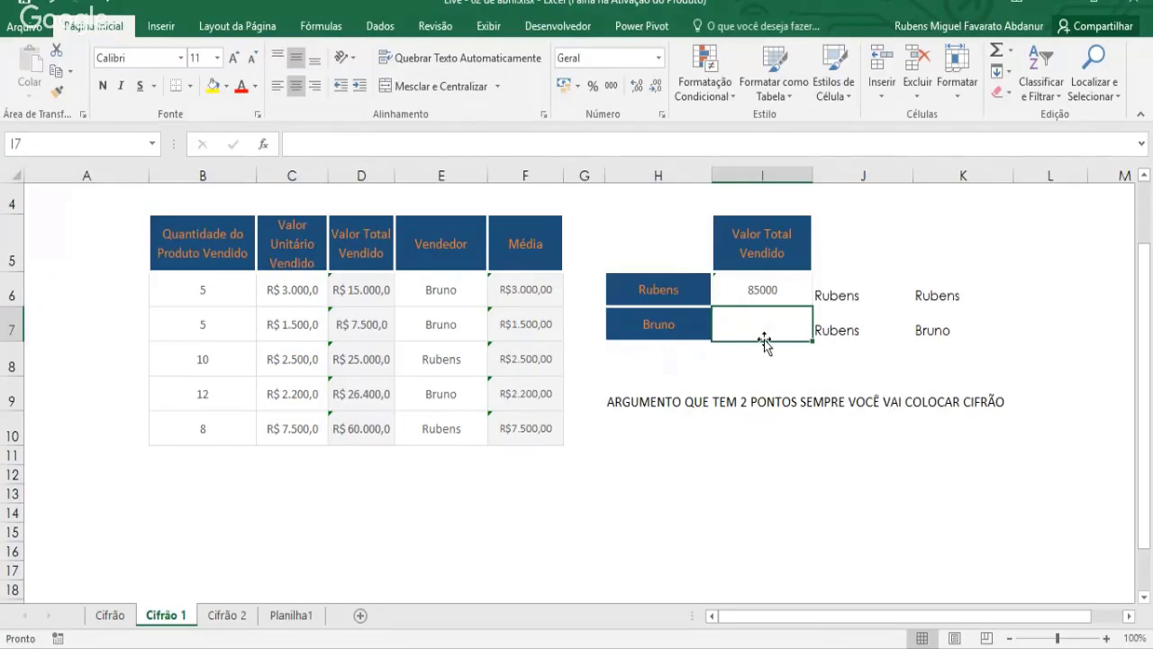
click(765, 288)
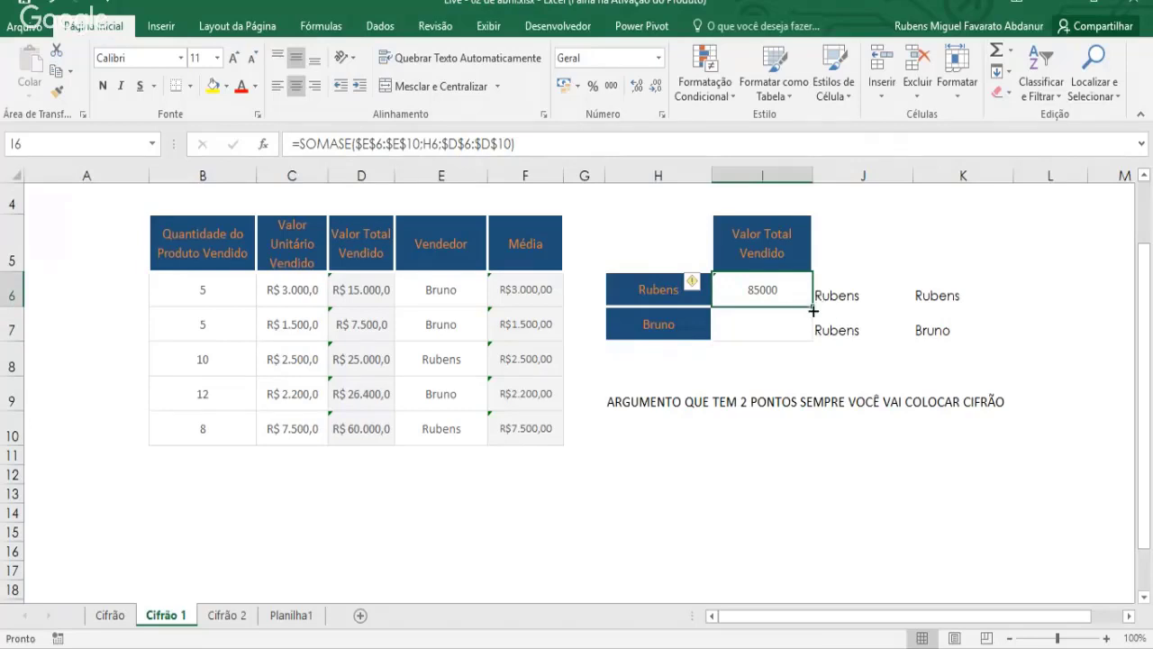
drag(814, 305, 814, 309)
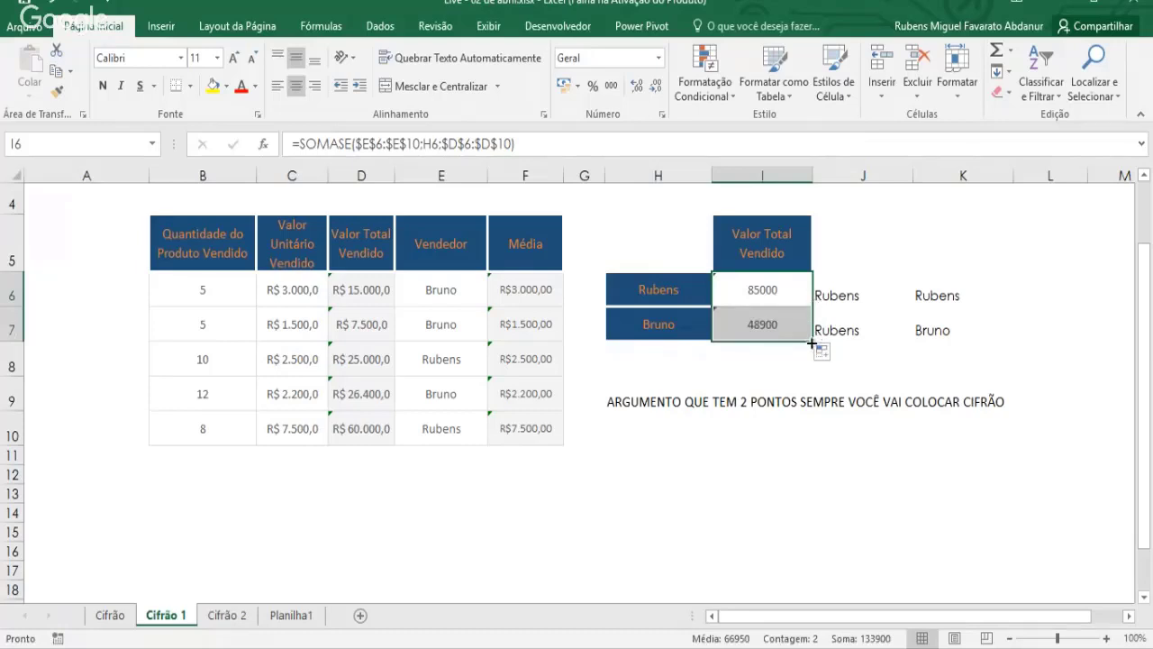
- Try extending the SOMASE fill from I6:I7 down to row 18, and undo that fill
drag(812, 343, 799, 595)
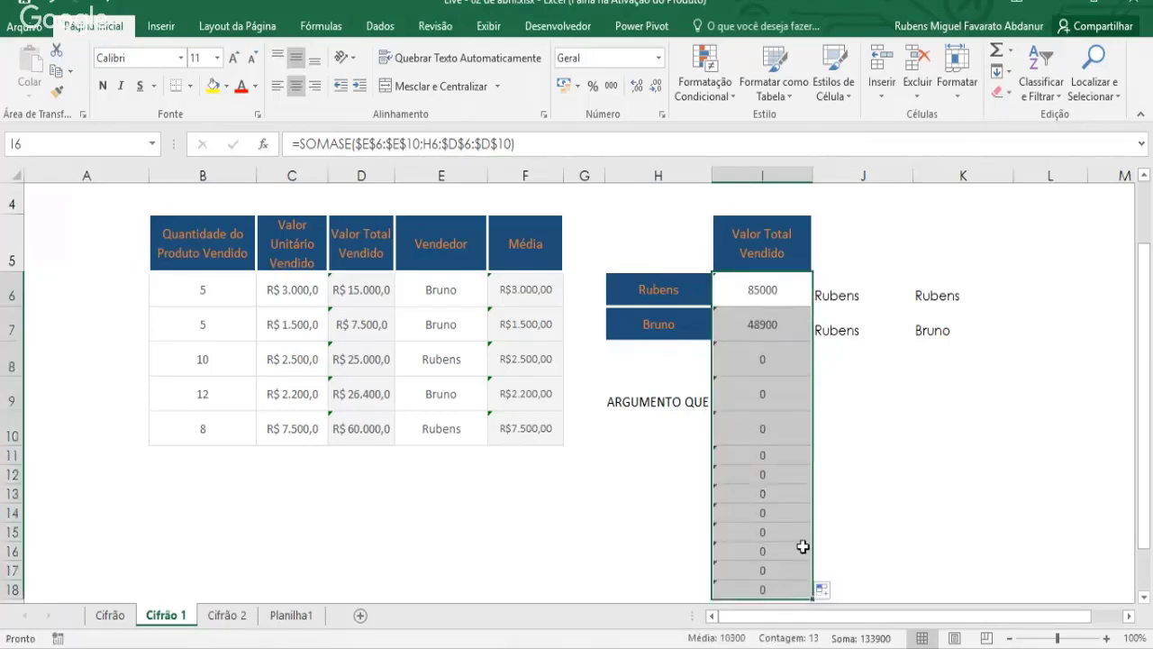
key(ctrl+z)
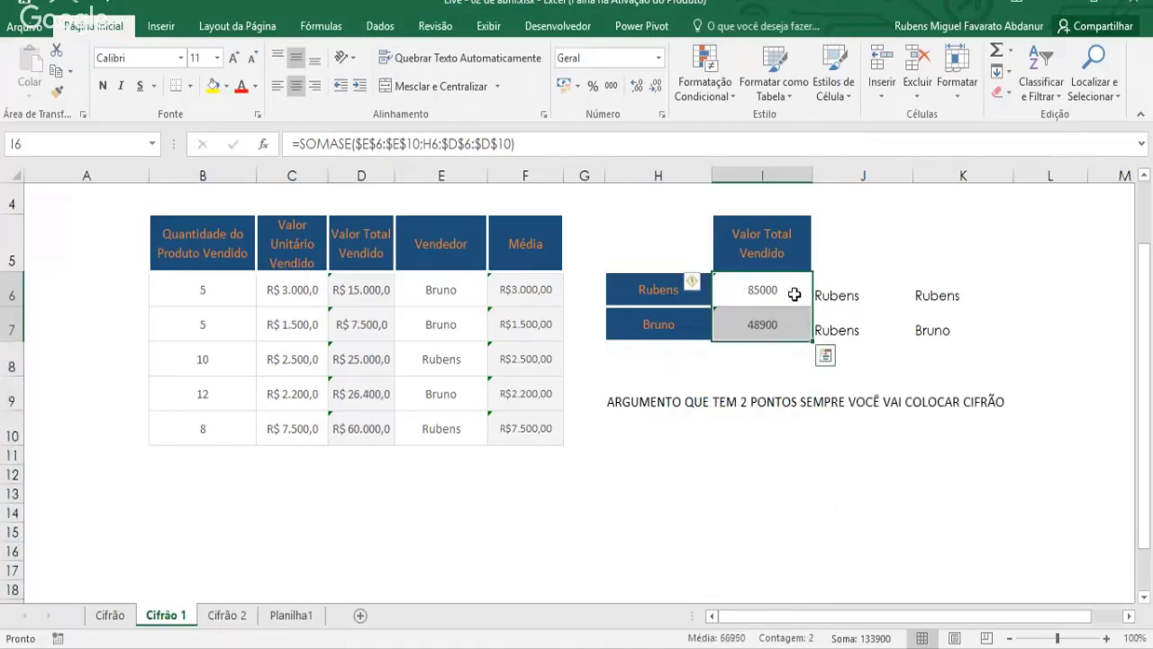
- Clear I7 once more and restore its total by filling I6's SOMASE formula down one row
click(791, 329)
key(Delete)
click(792, 297)
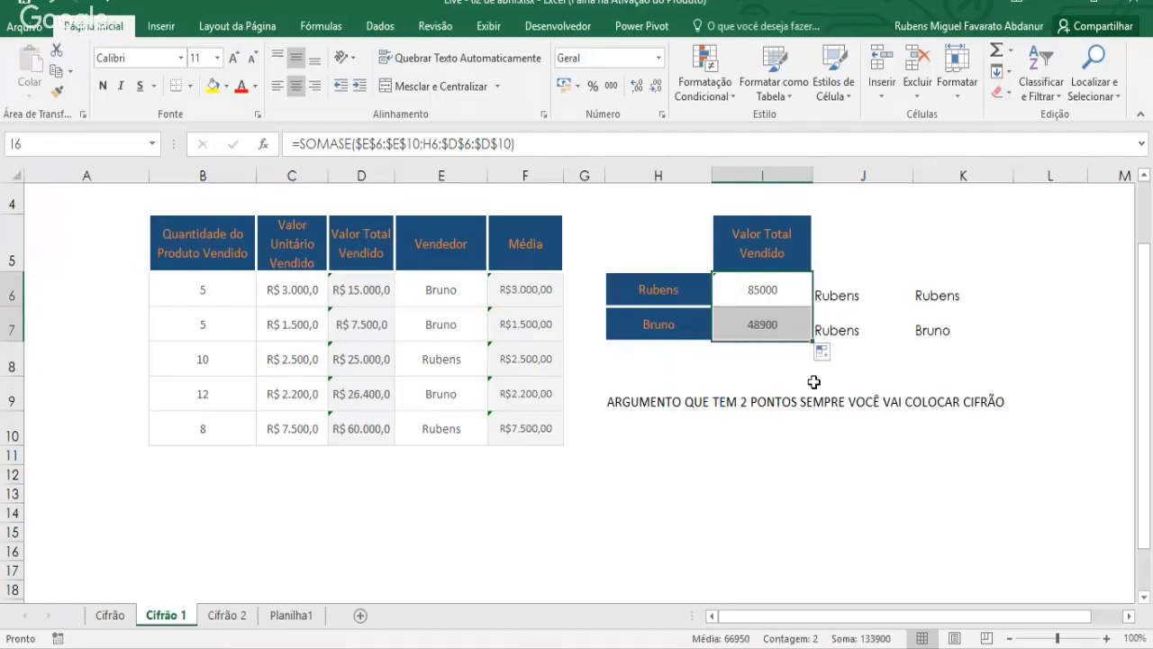
- On the Cifrão sheet, fill January's SOMA total in C10 across to December in N10
click(108, 616)
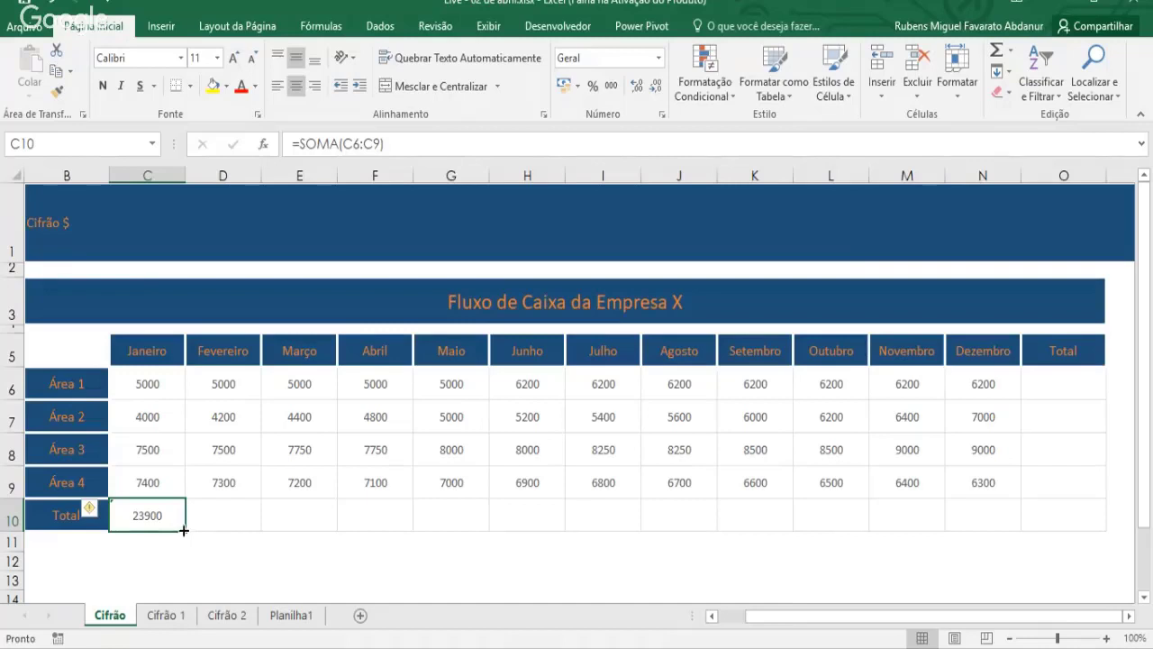
drag(183, 530, 1013, 521)
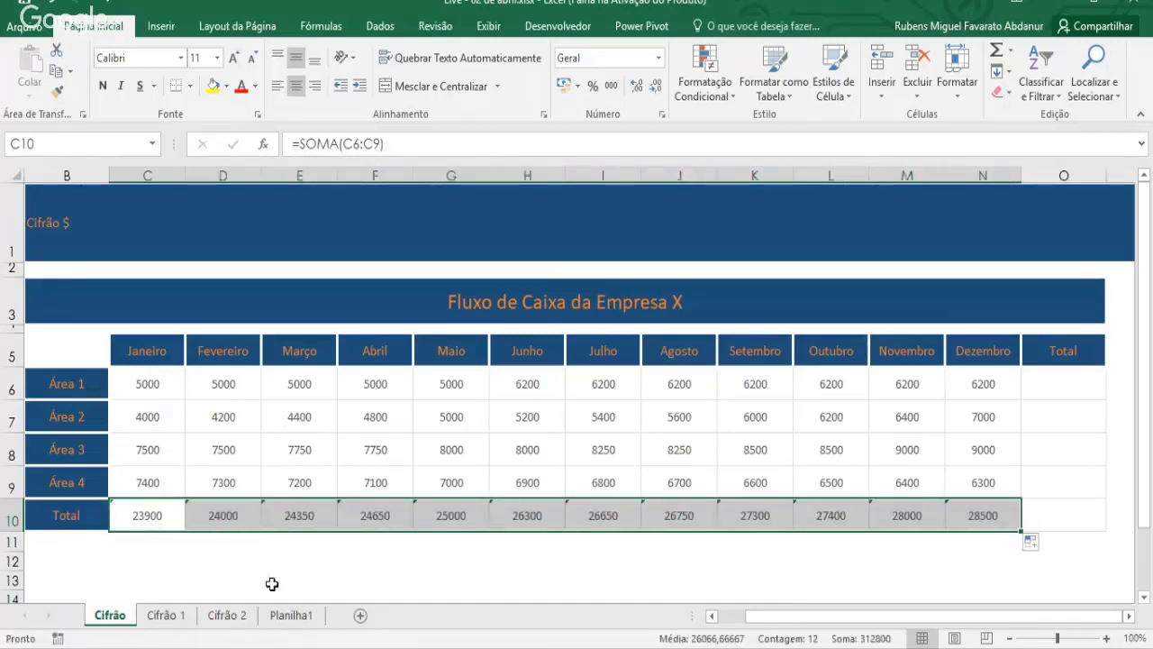
- Compare the filled totals on the Cifrão and Cifrão 1 sheets with the month-by-product grid I6:K7 on Cifrão 2
click(166, 615)
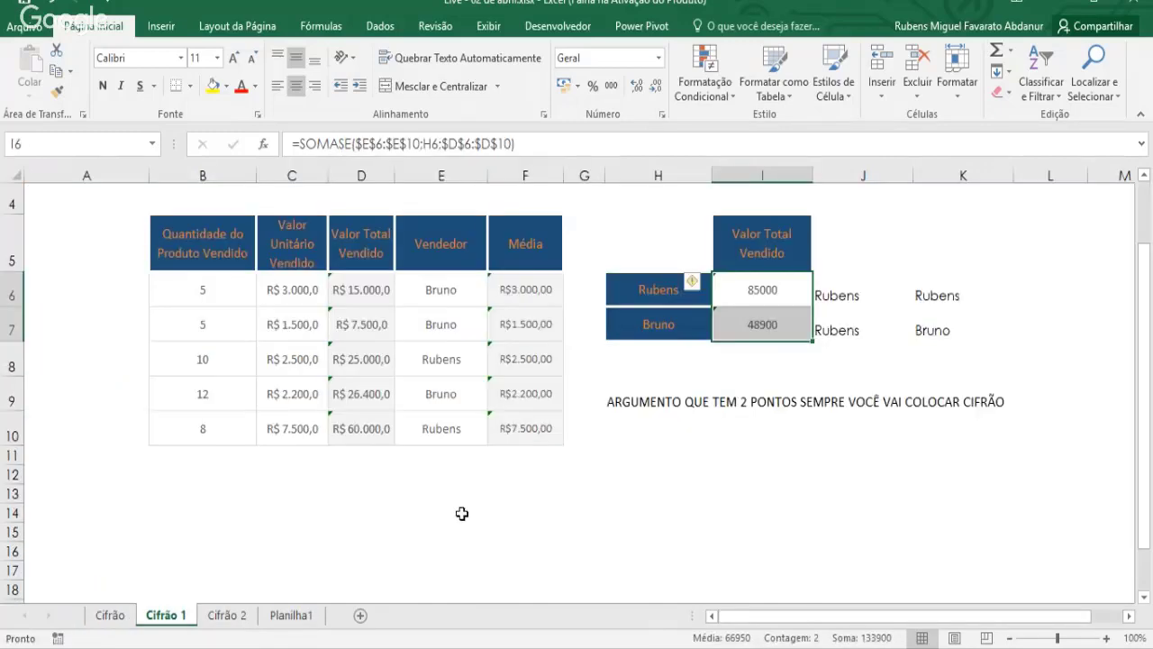
click(228, 616)
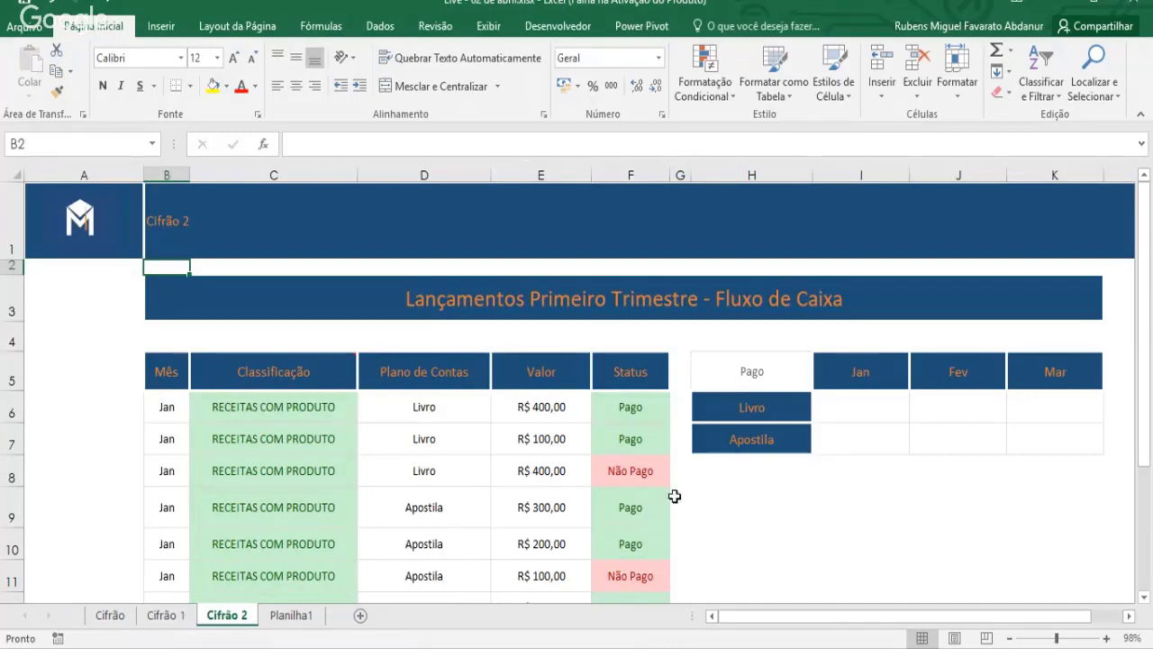
scroll(676, 494, down, 1)
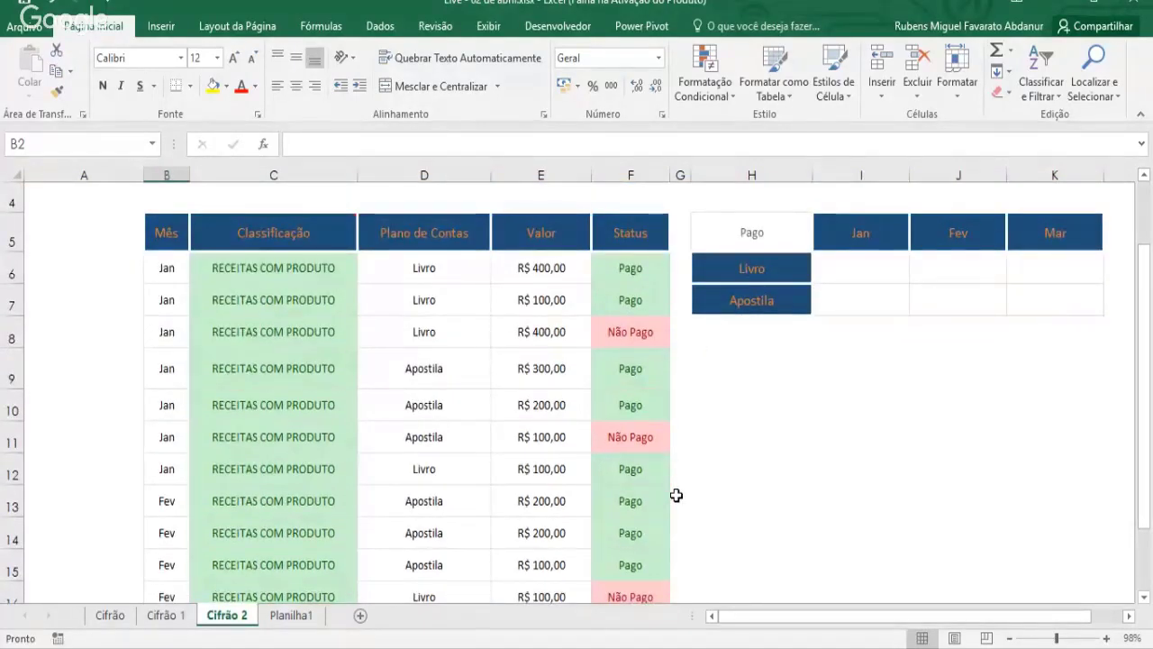
click(166, 614)
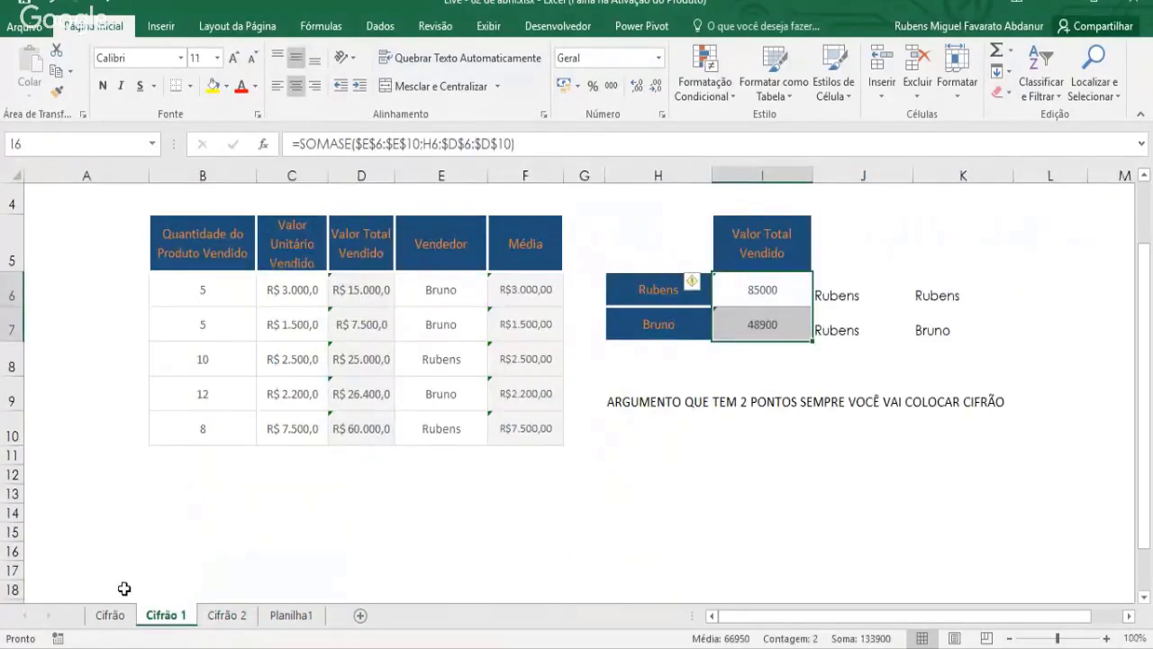
click(110, 615)
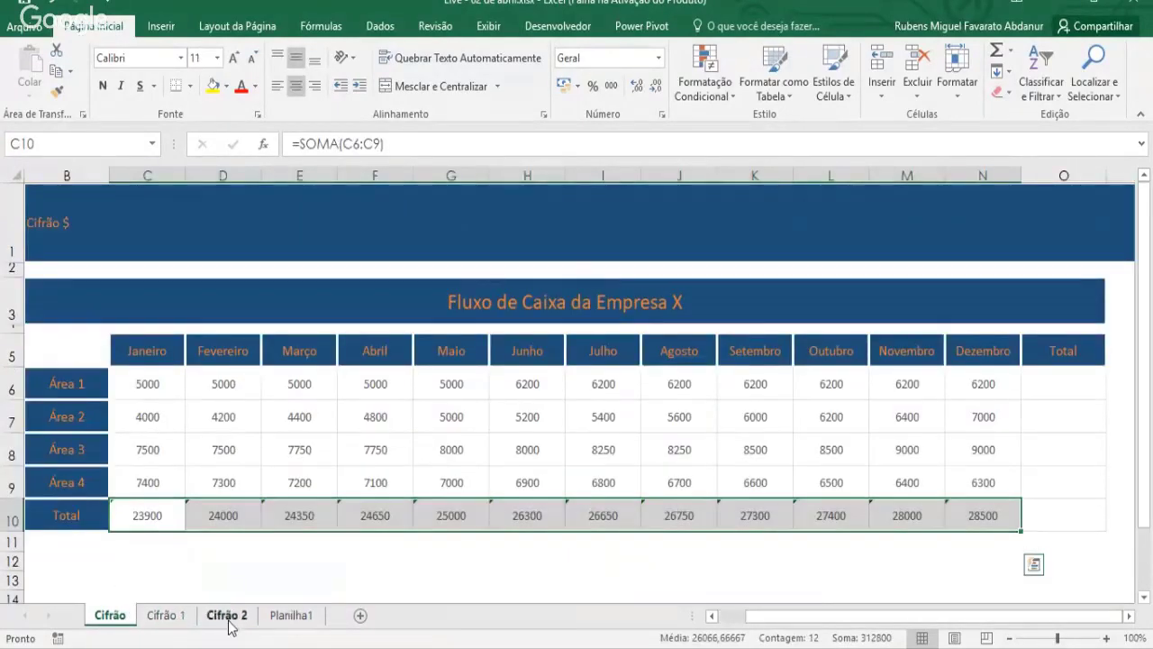
click(226, 614)
drag(868, 267, 1059, 304)
click(995, 378)
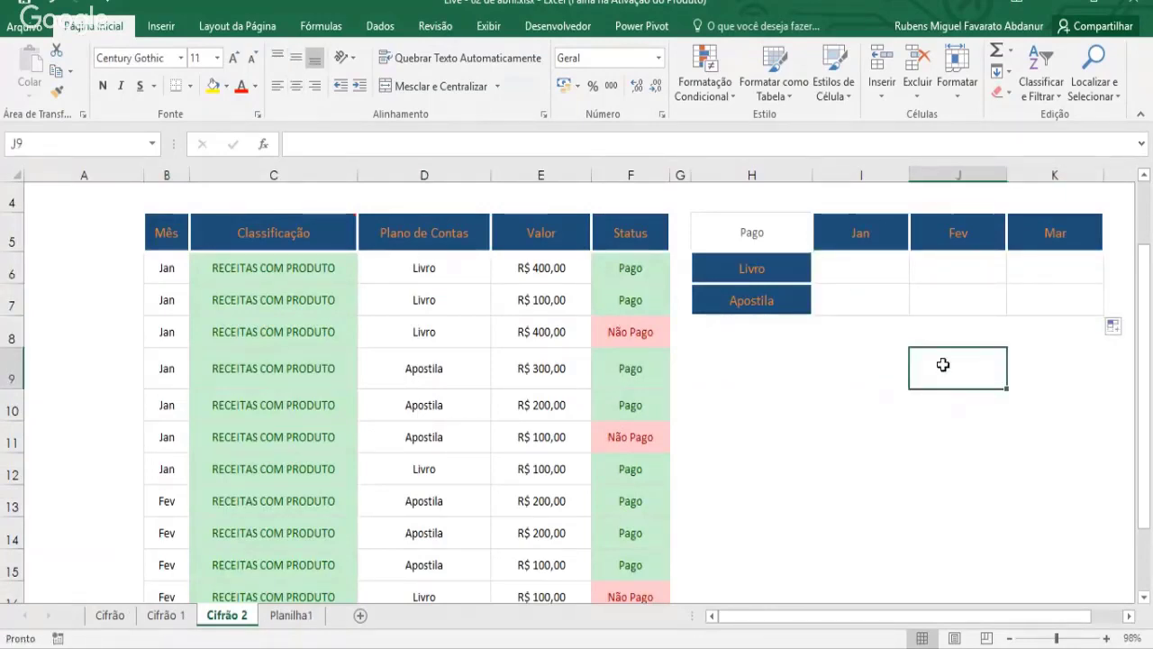
- On the Cifrão 2 sheet, enter the sample reference $A$1 in H9 and the note "Letras são colunas" in H10
click(783, 381)
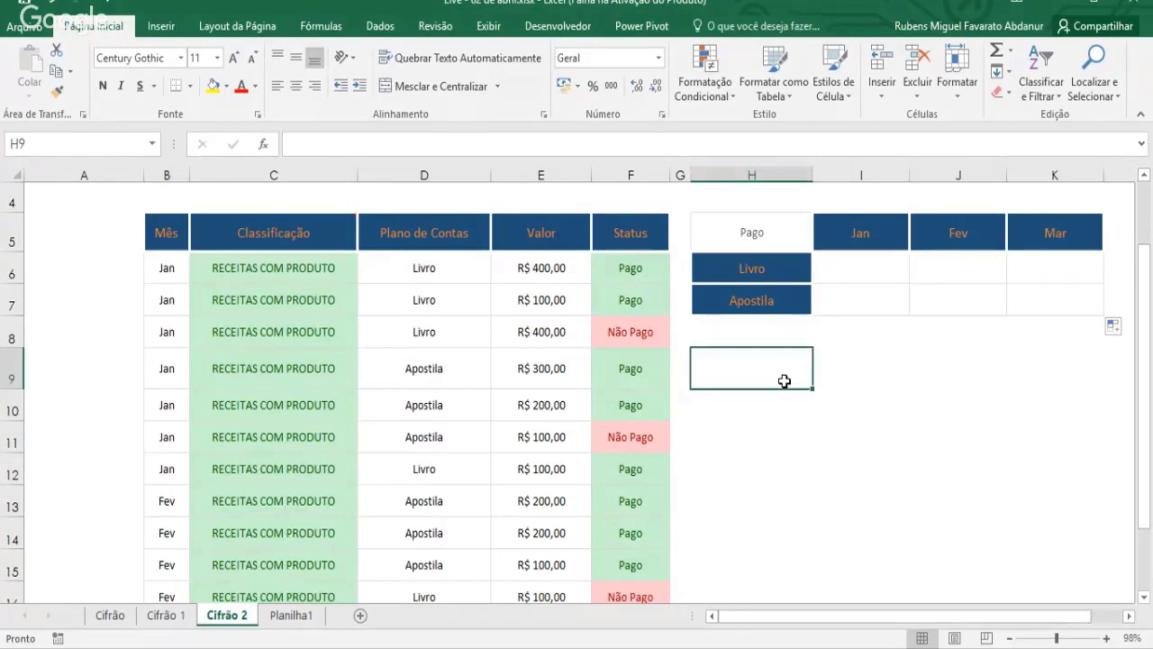
text($)
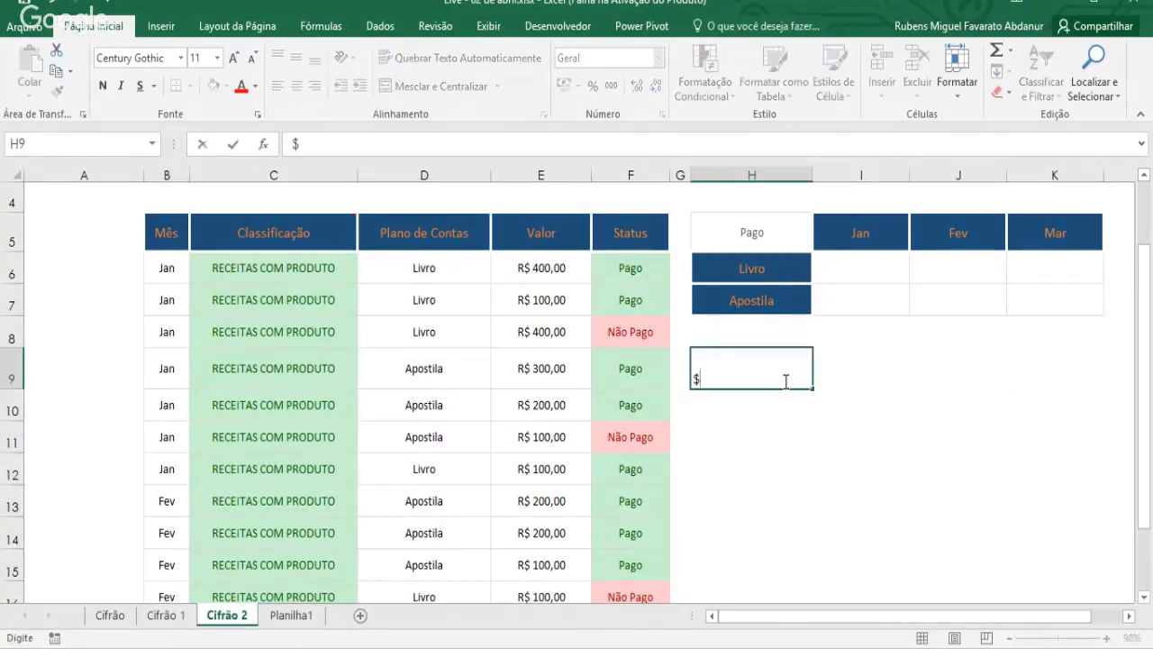
text(A$1)
key(Return)
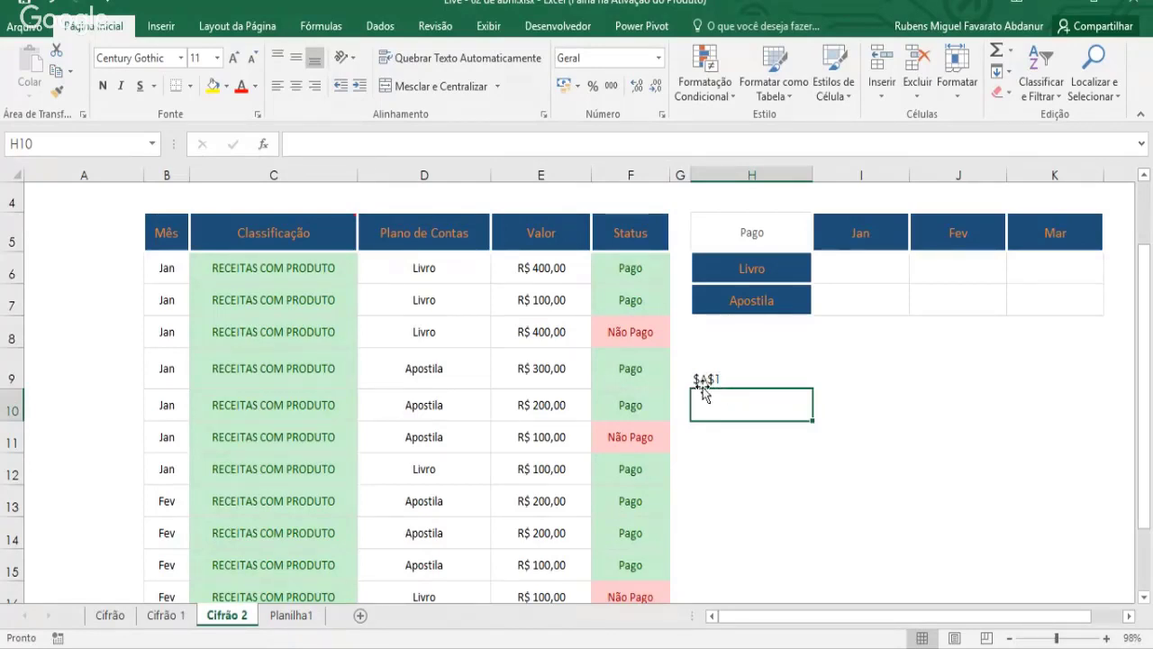
text(Letras )
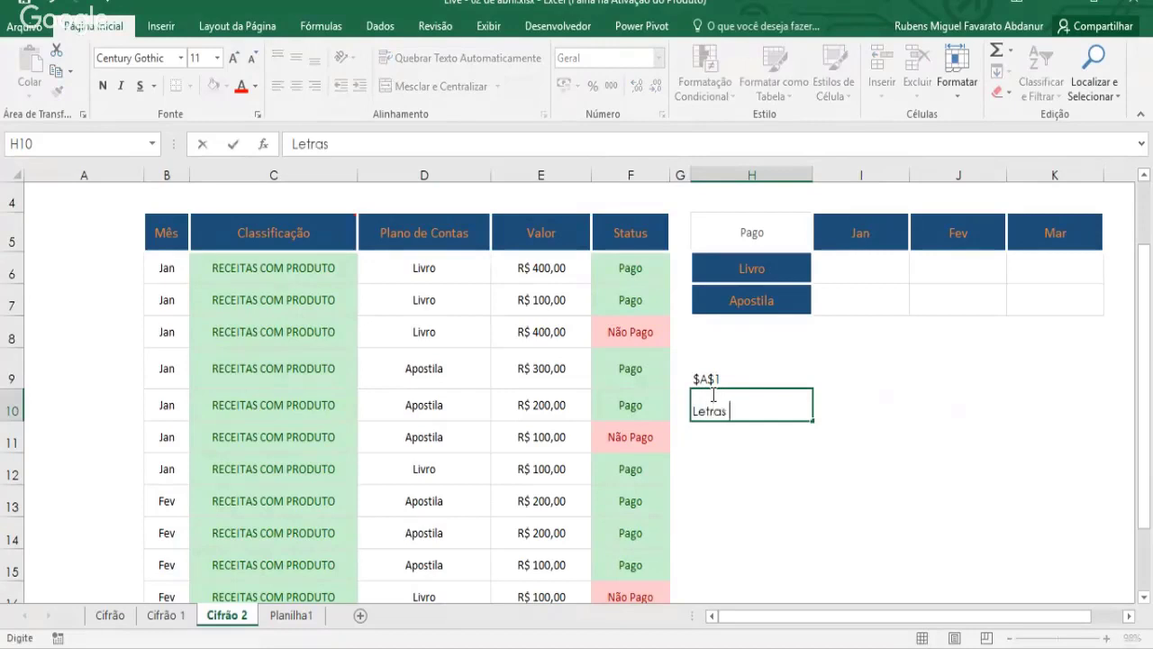
text(são colunas)
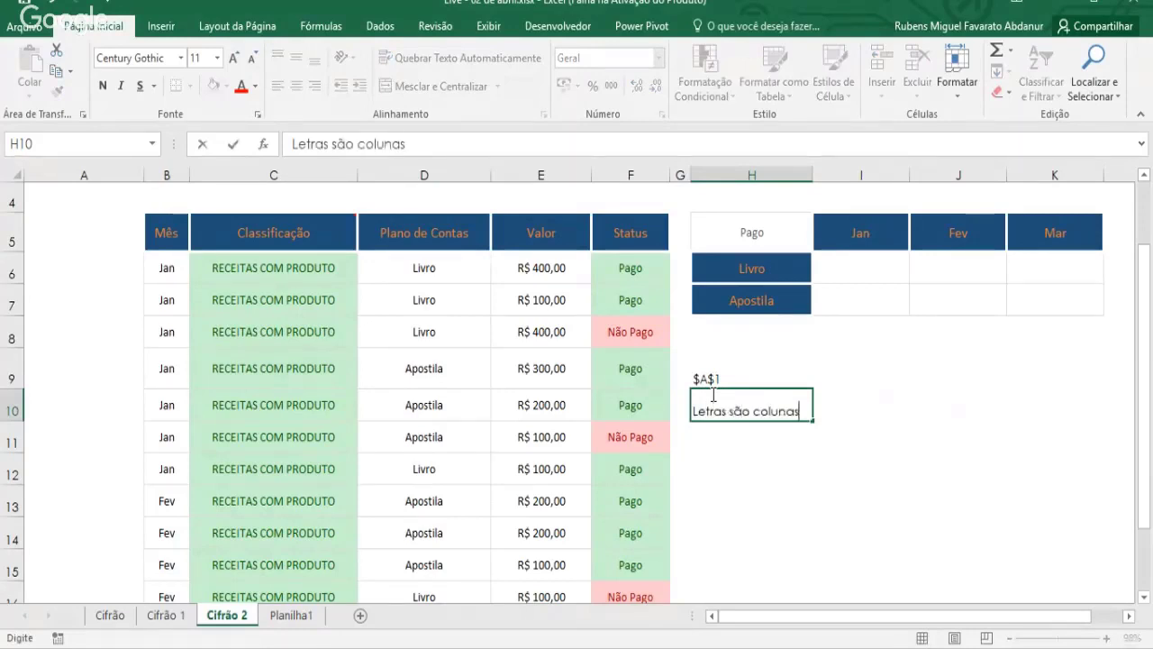
key(Return)
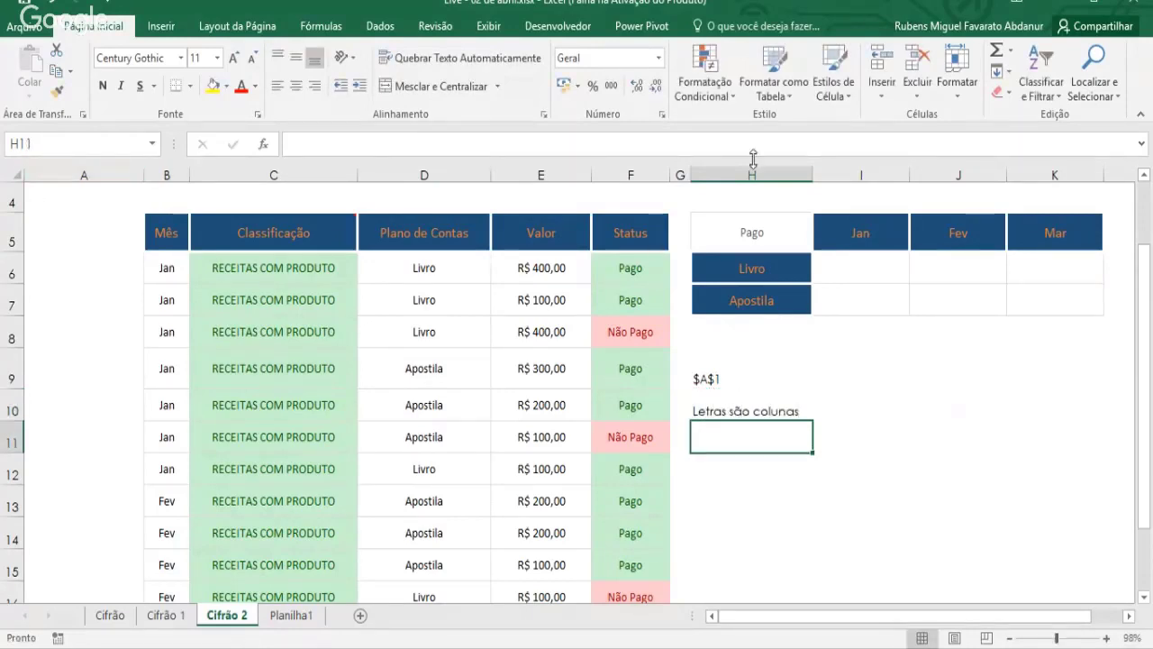
- Enter the note "Números são representados pelas linhas" in H11, with the last word spelled correctly
text(Números são )
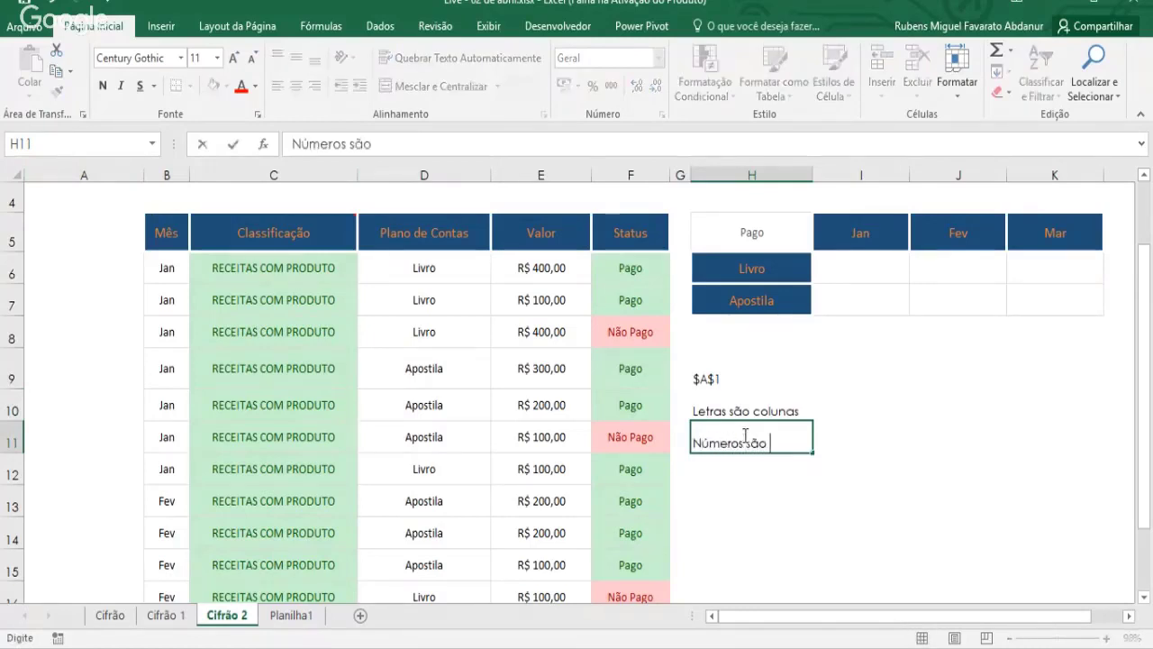
text(reppres)
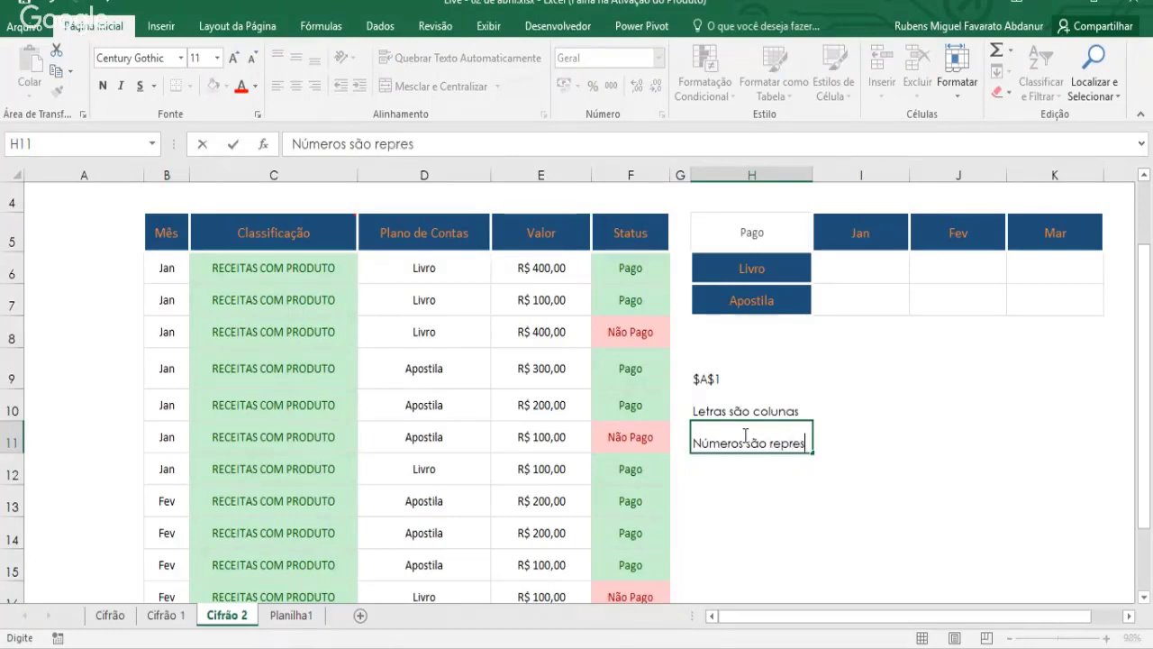
text(entados pelas linhas)
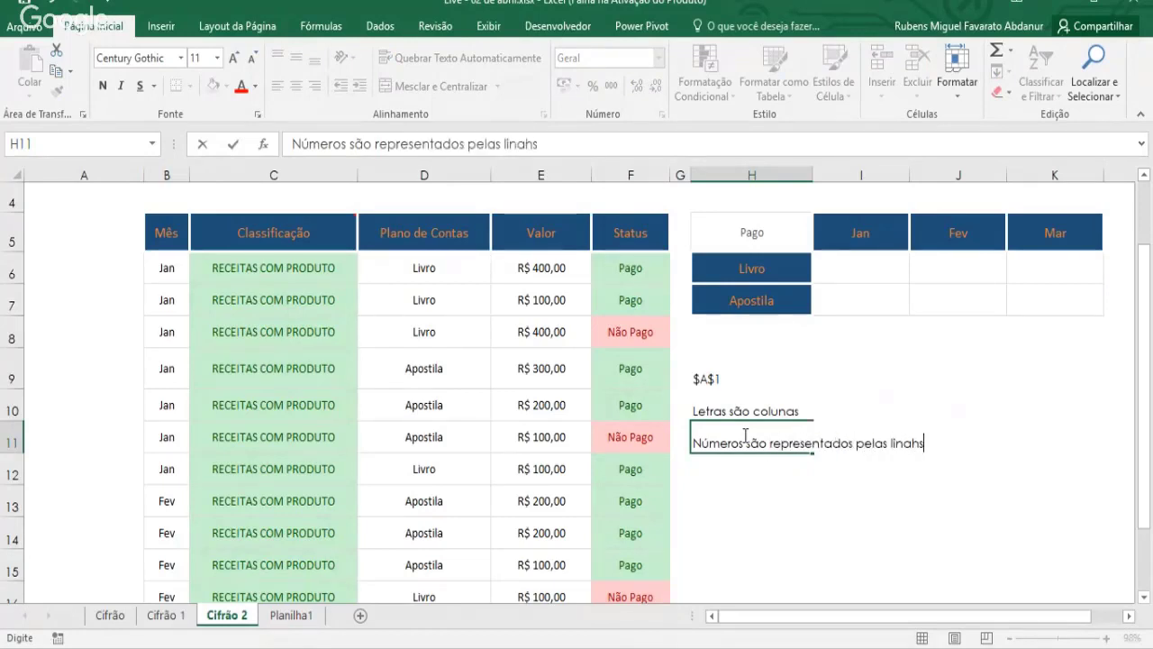
key(Return)
click(735, 438)
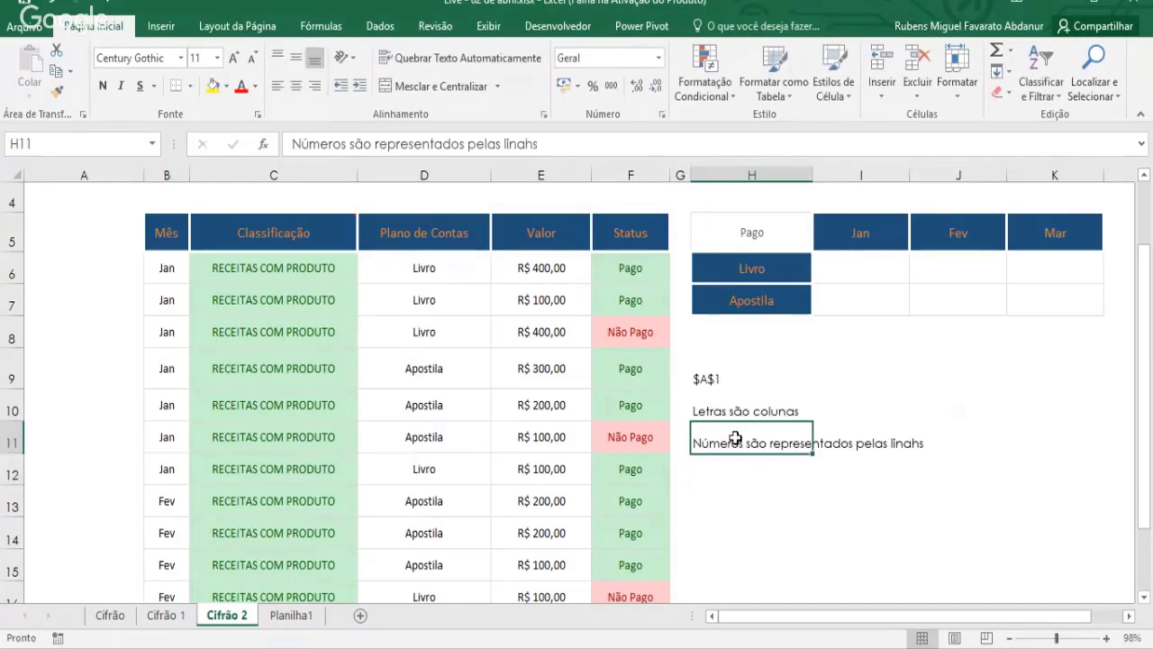
double_click(523, 144)
text(linhas)
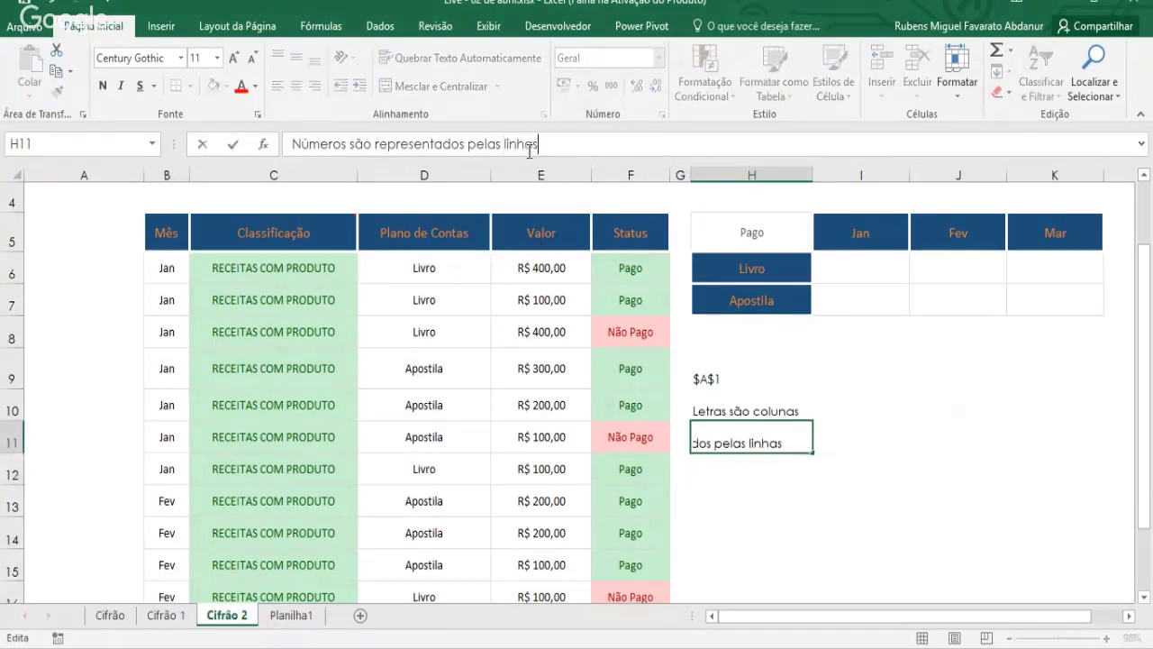
key(Return)
- Enter the column-locked sample reference $A1 in I9, beside the $A$1 example
click(702, 378)
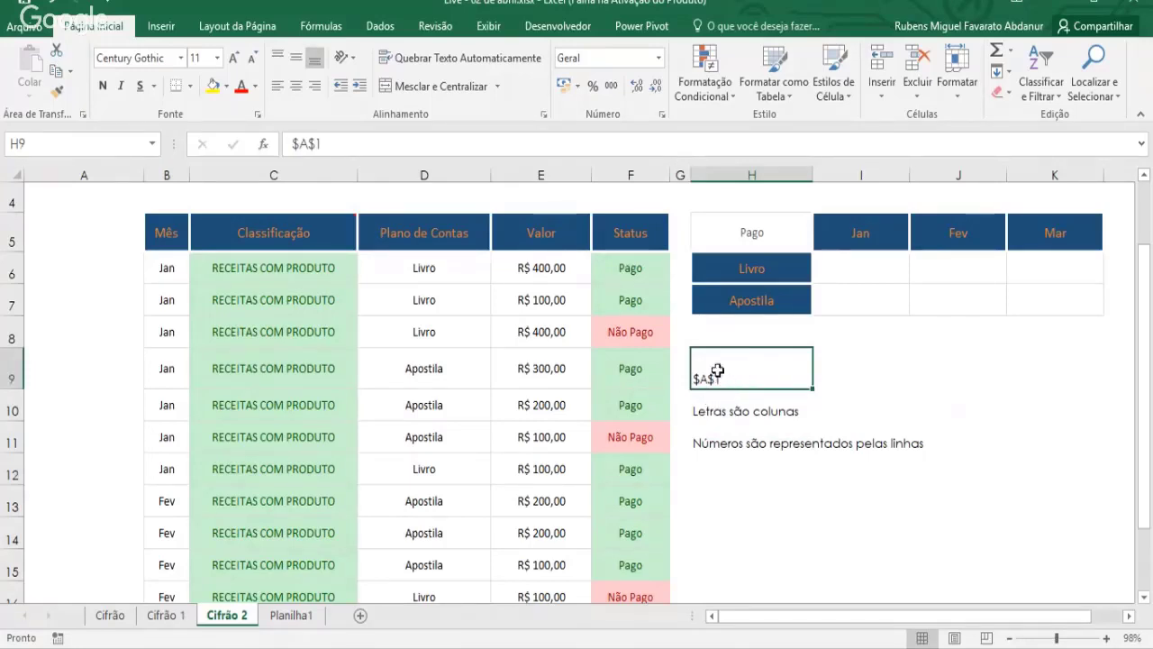
click(845, 378)
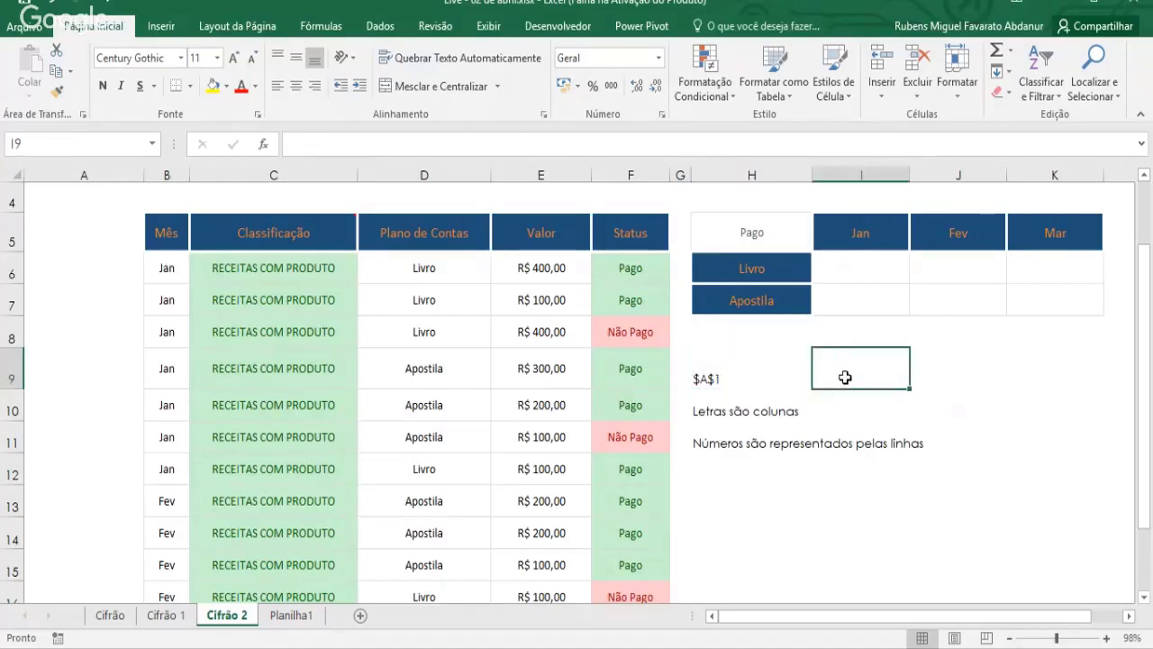
text($A1)
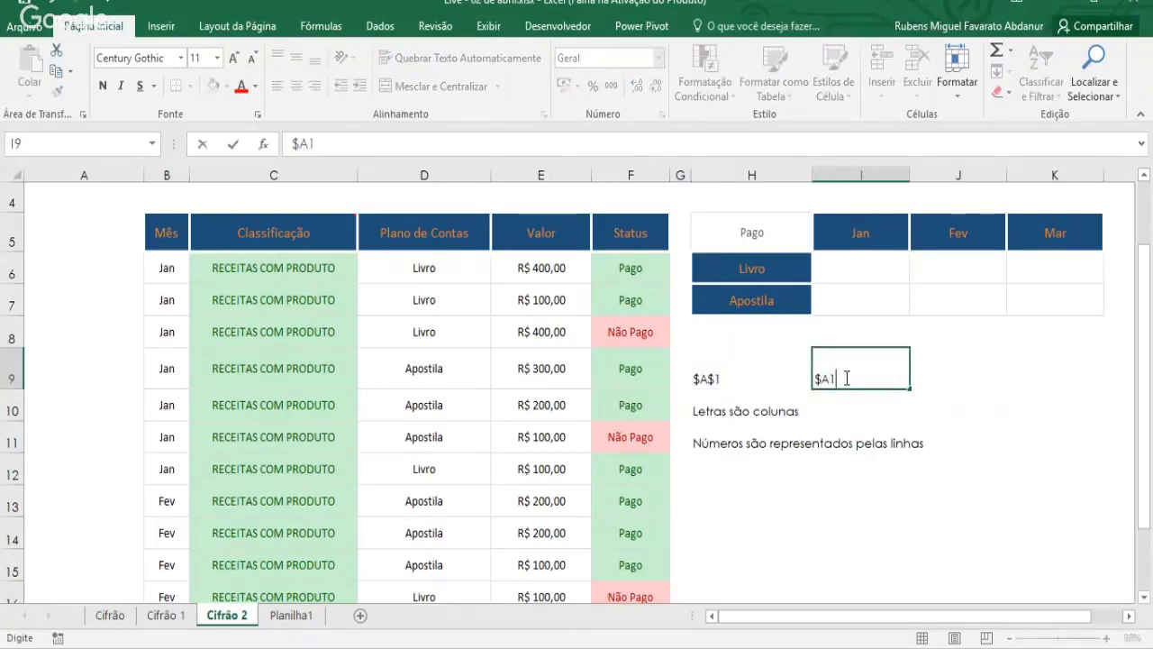
key(Return)
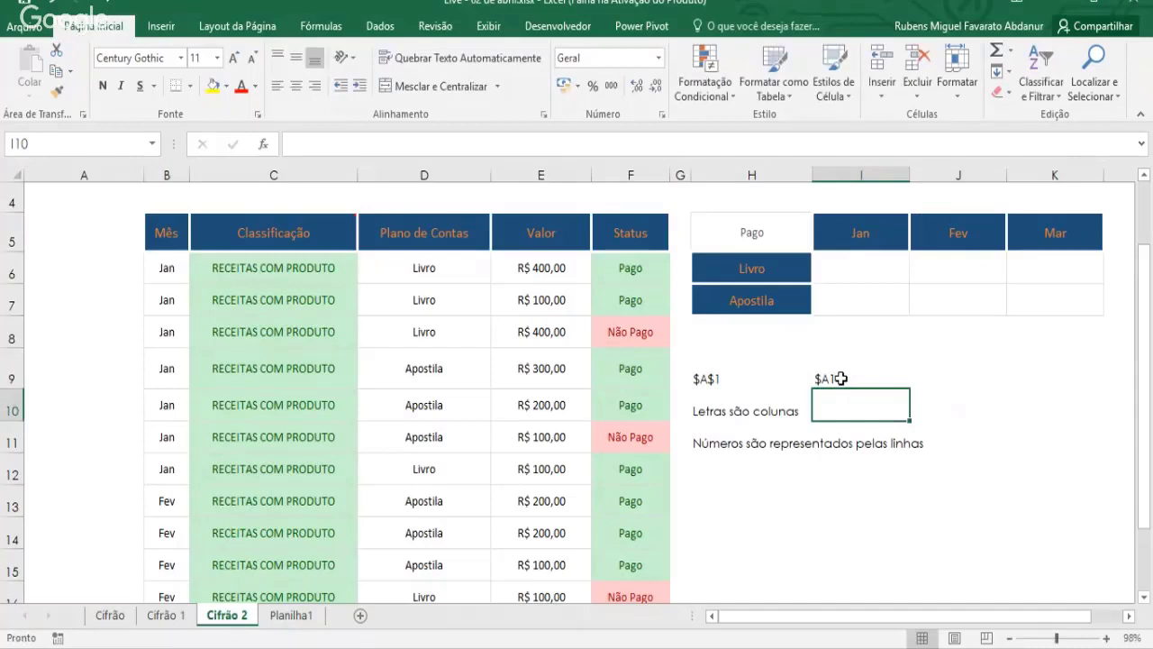
click(840, 379)
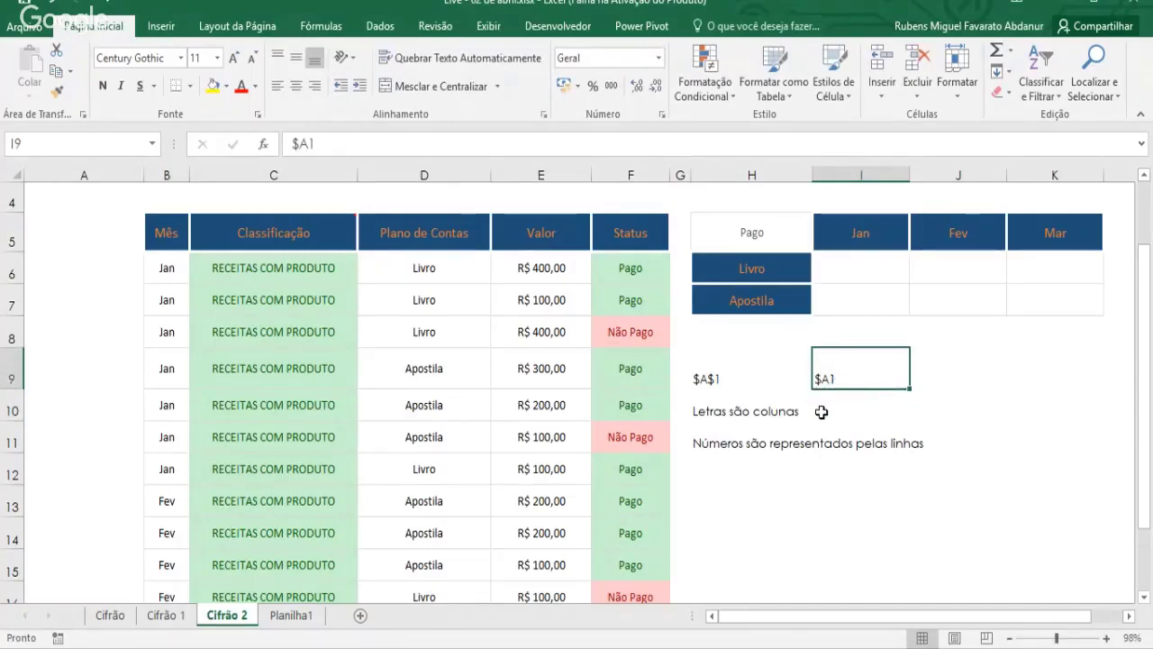
click(933, 373)
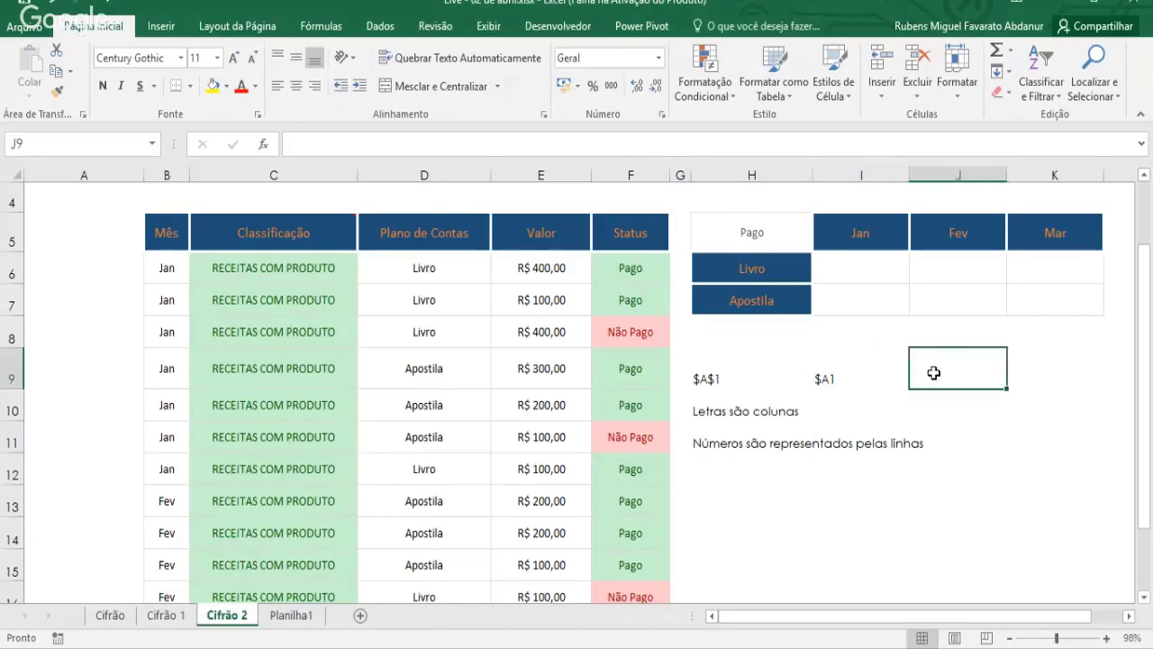
- Enter the row-locked sample reference A$1 in J9, beside the $A1 example
text(A$1)
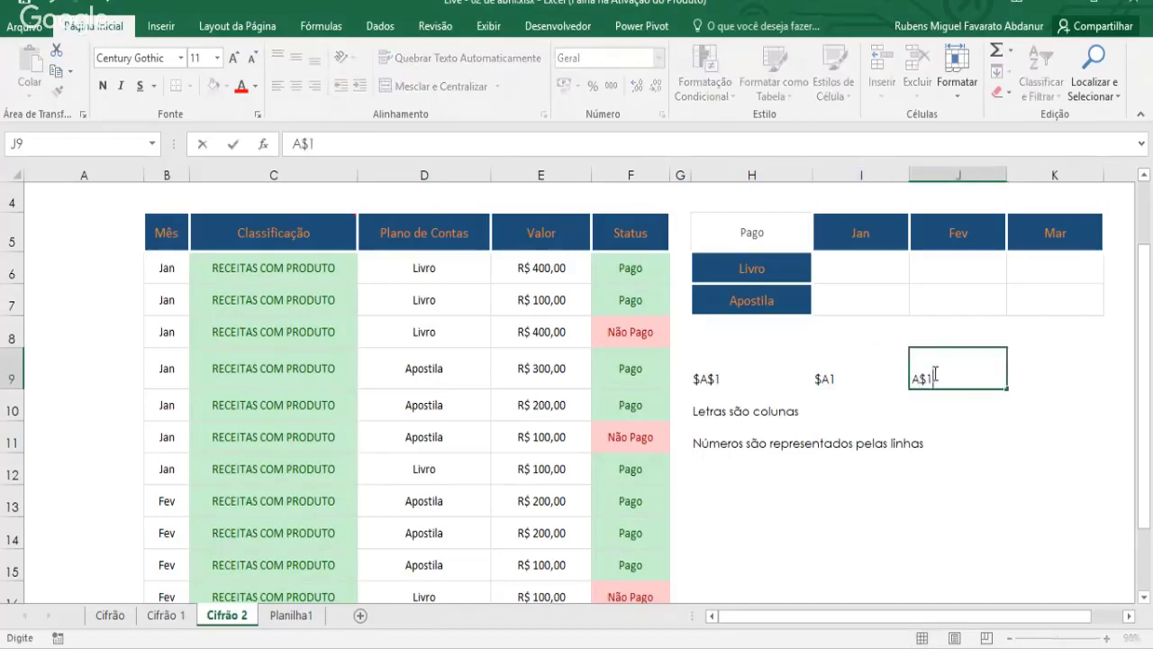
key(Return)
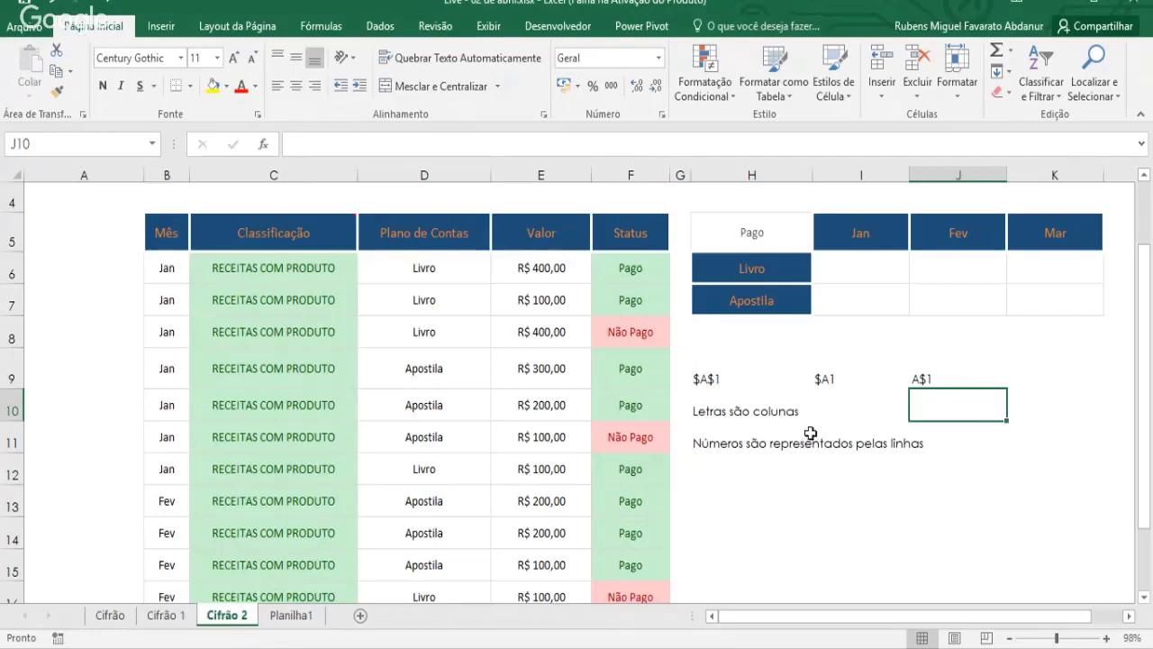
- Examine the three criteria cells for the summary grid: product Livro in H6, status Pago in H5 and month Jan in I5
scroll(814, 406, up, 1)
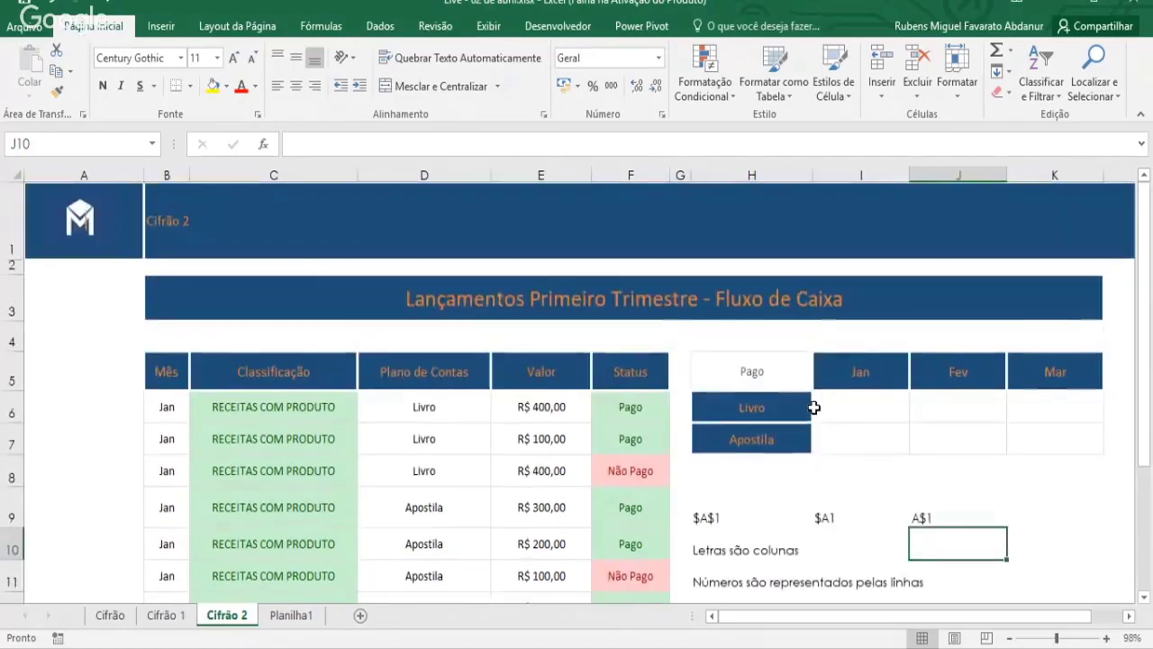
scroll(808, 404, down, 1)
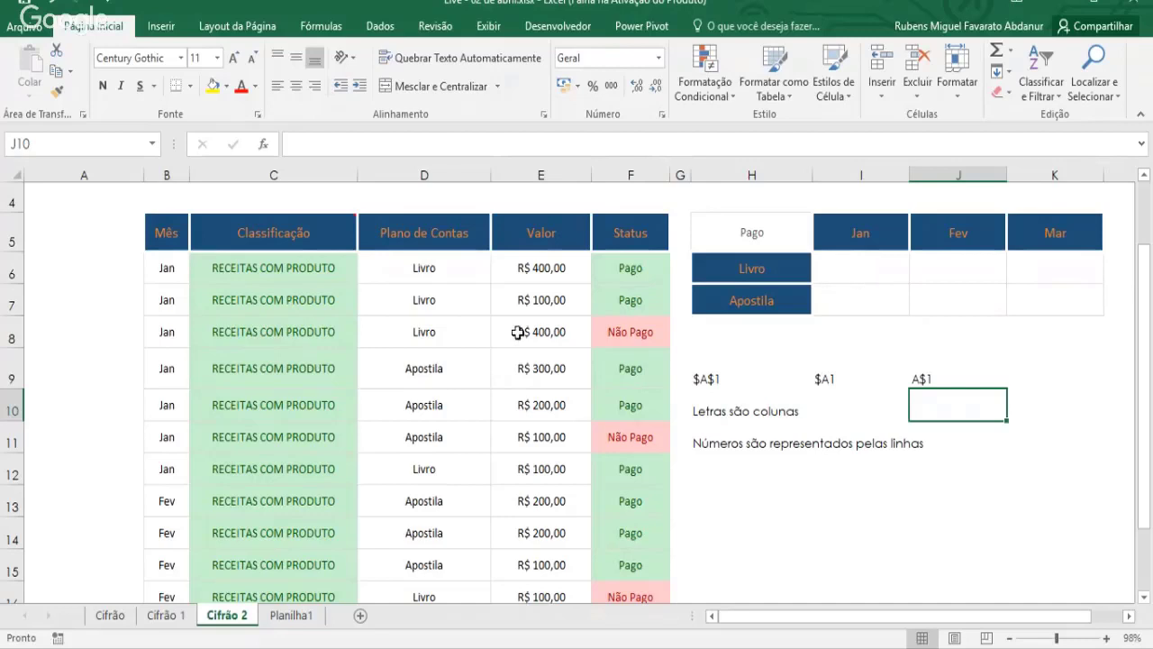
click(745, 264)
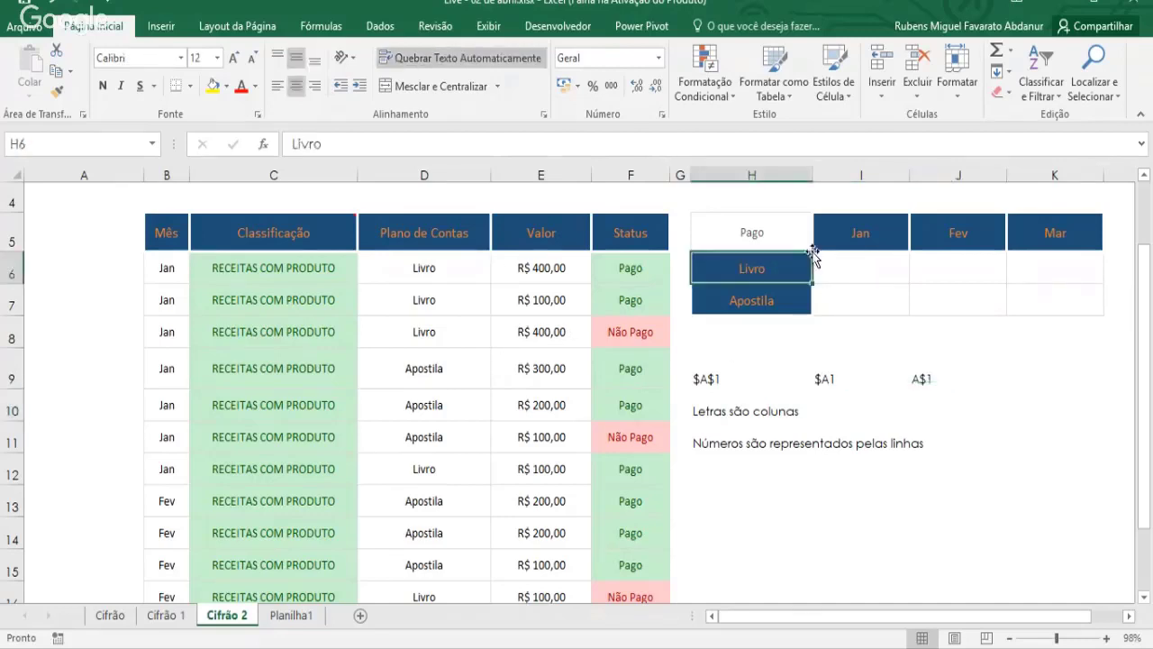
click(767, 234)
click(869, 241)
click(790, 266)
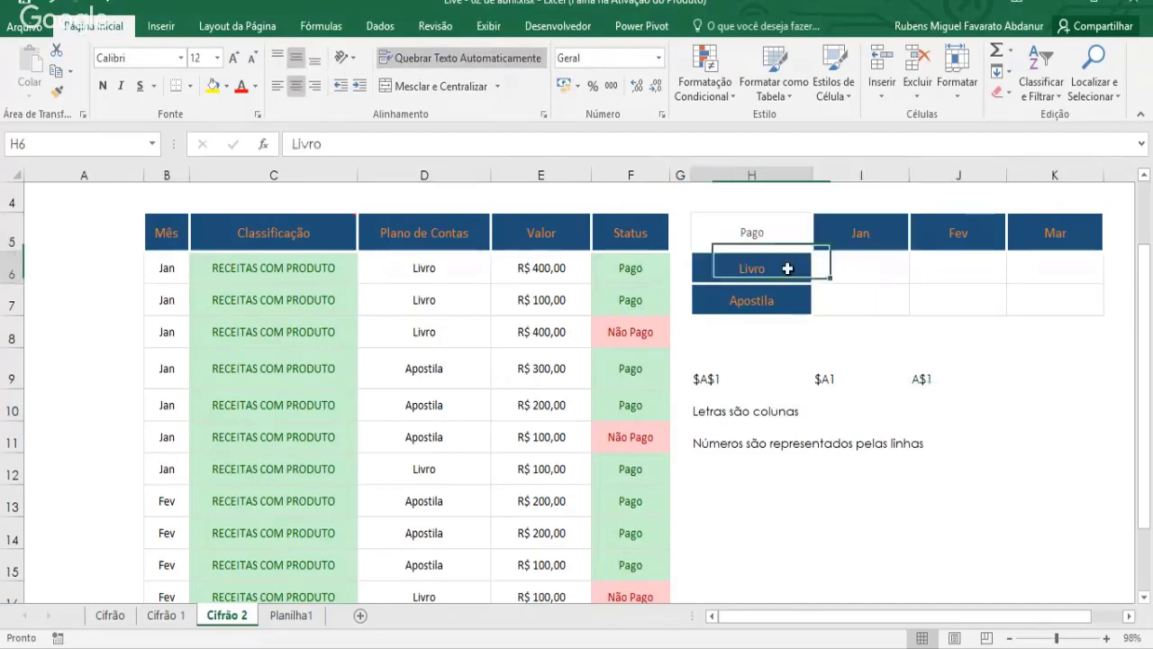
click(792, 236)
click(790, 271)
click(790, 237)
click(856, 236)
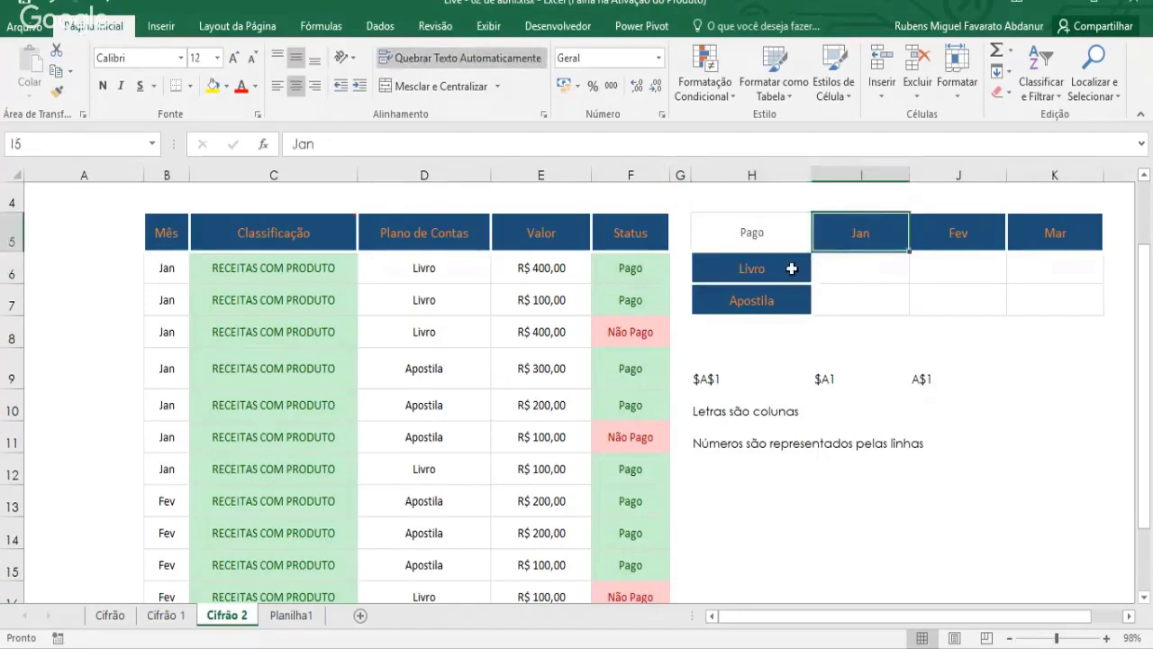
click(790, 268)
click(770, 240)
click(855, 236)
click(790, 268)
click(837, 235)
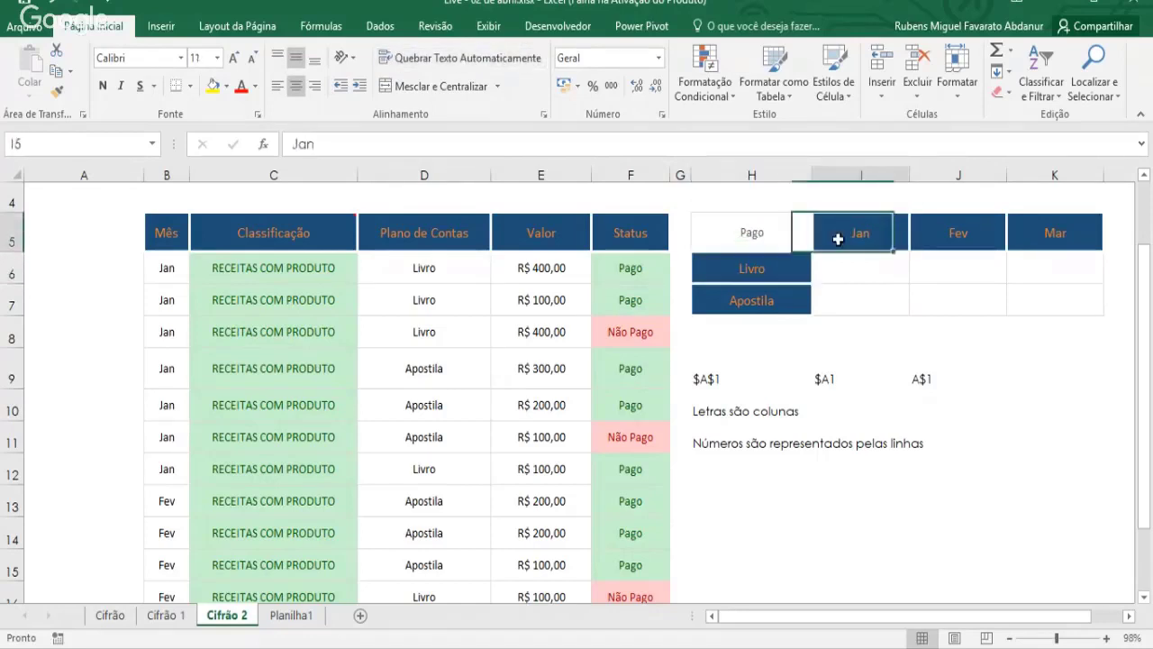
- Begin a SOMASES formula in I6, where the Livro row meets the Jan column
click(850, 277)
text(=SOMASES()
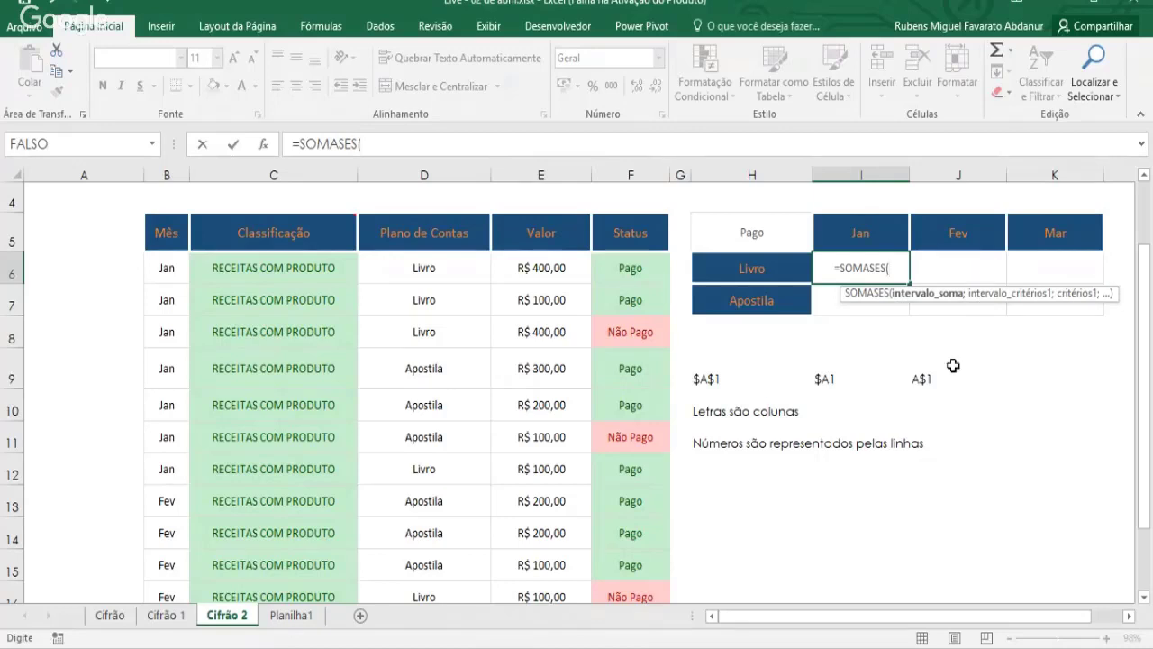
text(;;;;;;;;;)
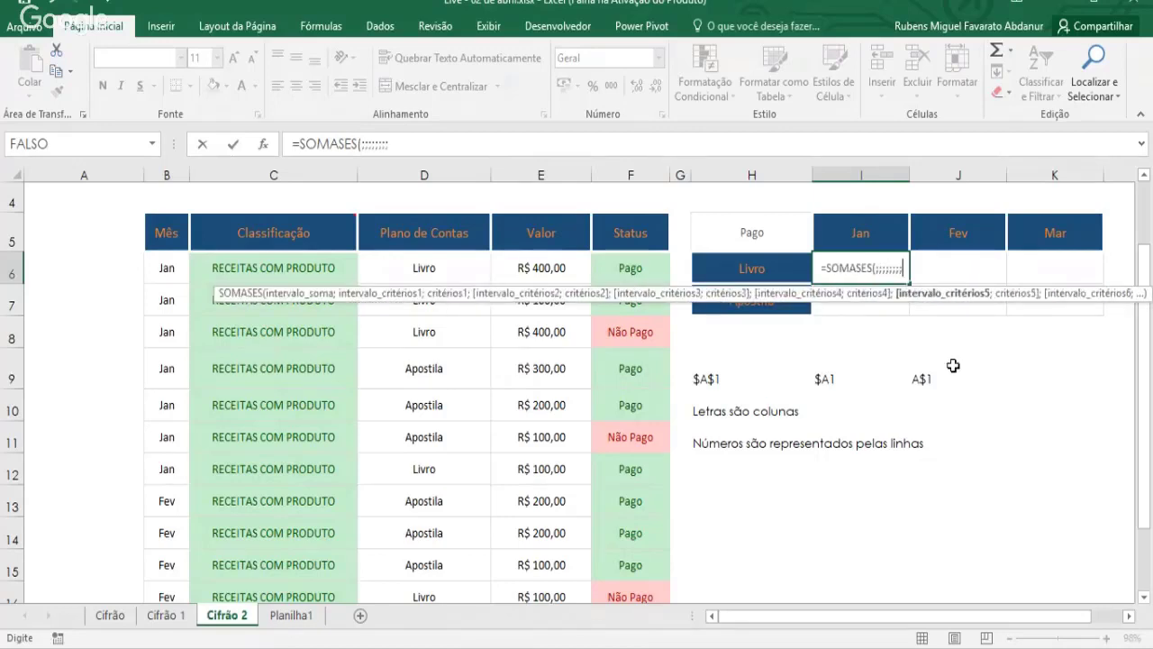
key(BackSpace)
key(BackSpace)
key(BackSpace)
key(BackSpace)
key(BackSpace)
key(BackSpace)
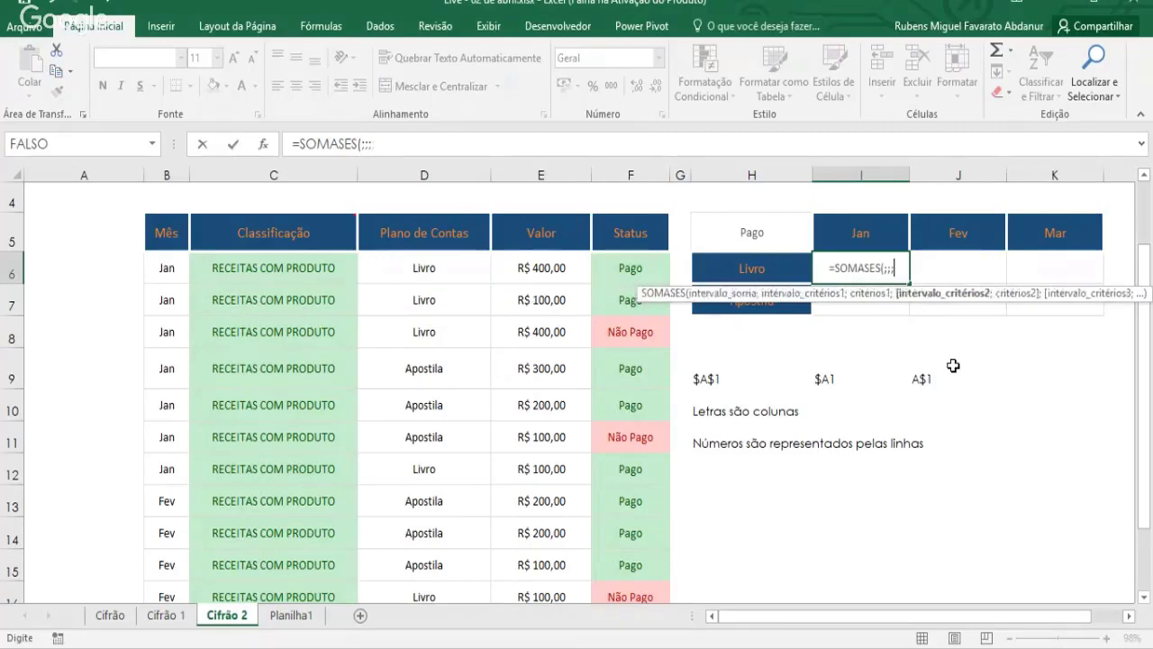
key(BackSpace)
key(BackSpace)
key(BackSpace)
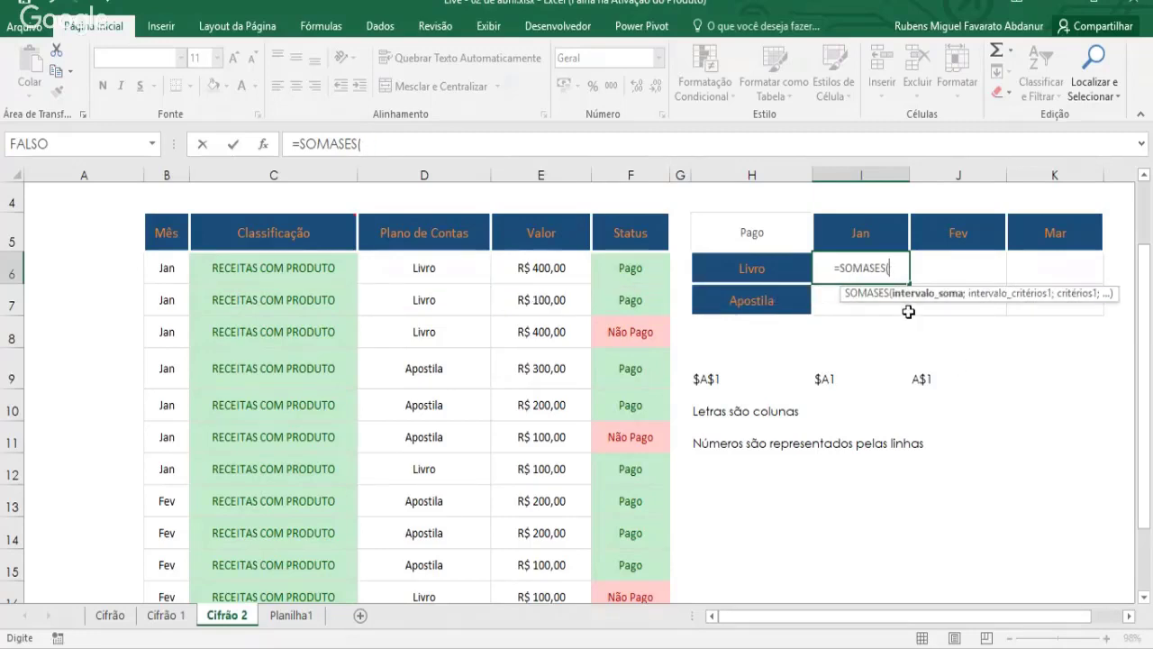
- Set the Valor entries E6:E17 as the sum range of the SOMASES formula
click(538, 267)
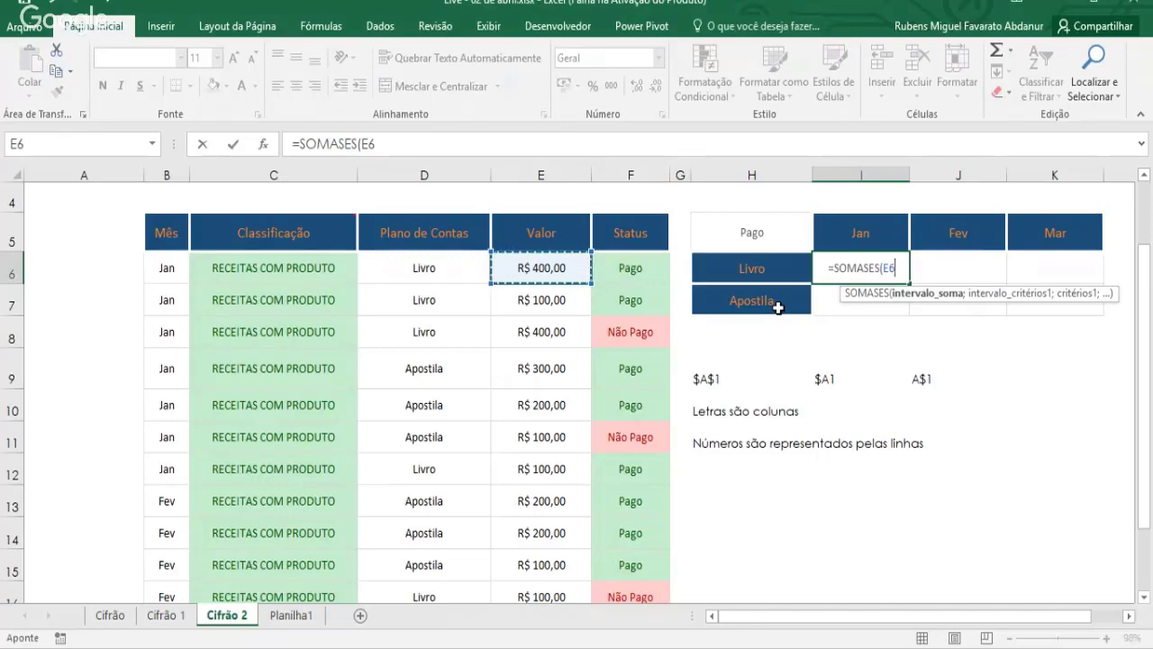
key(ctrl+shift+Down)
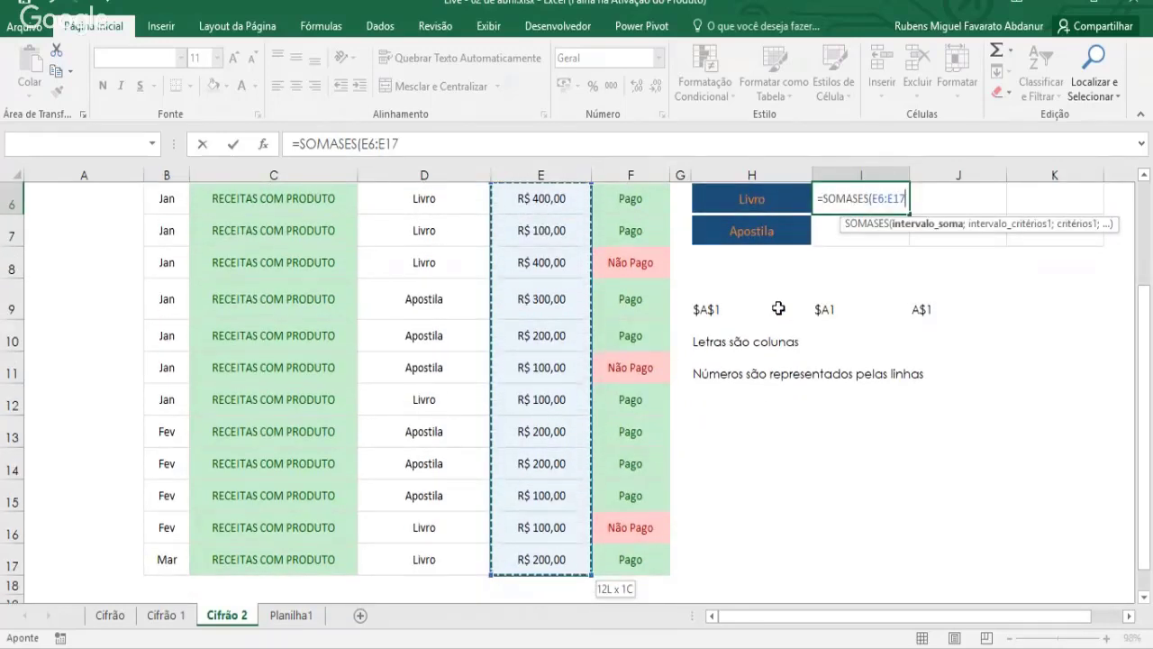
scroll(816, 351, up, 1)
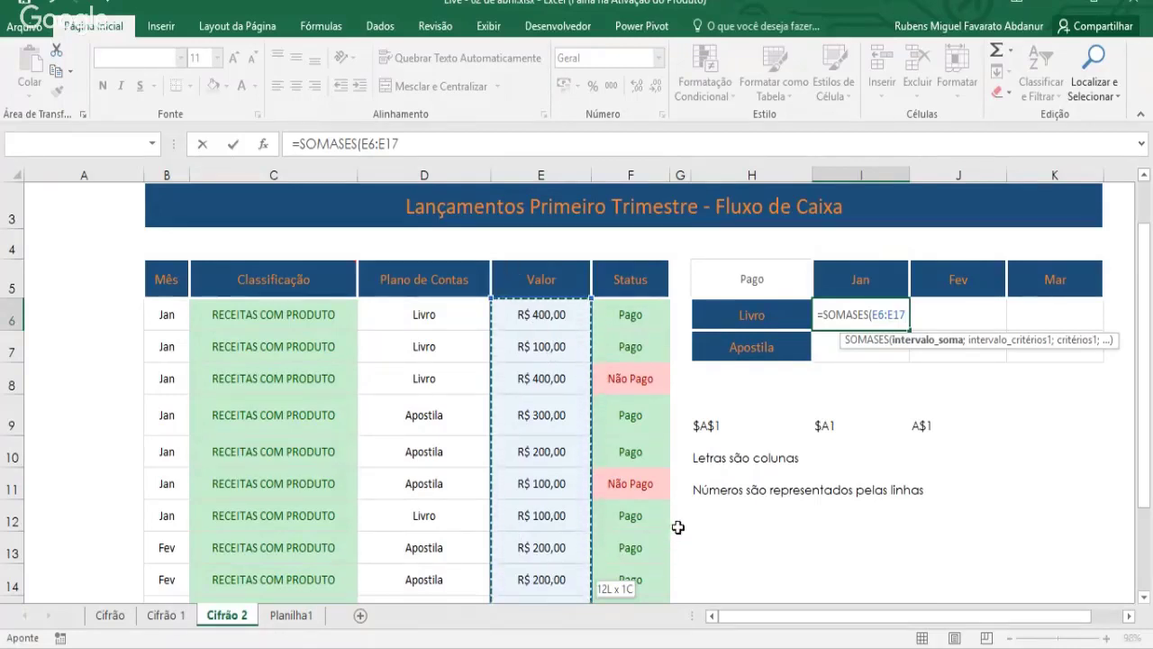
text(;)
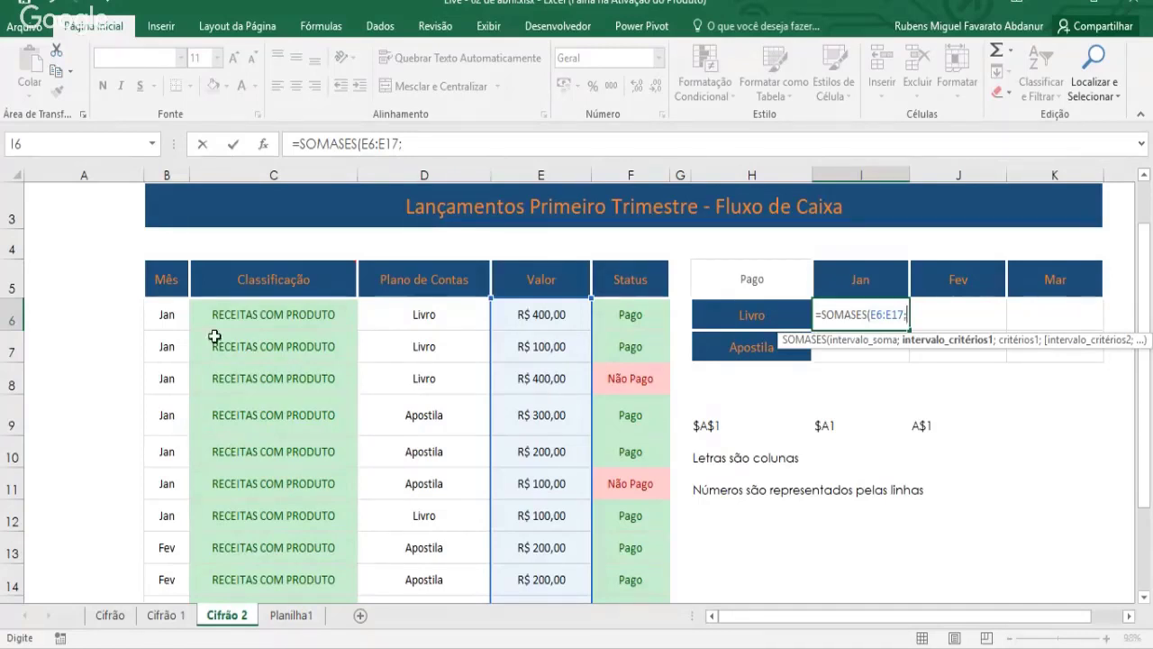
- Add the Mês range B6:B17 as the first criteria range, with the Jan header I5 as its criterion
click(167, 314)
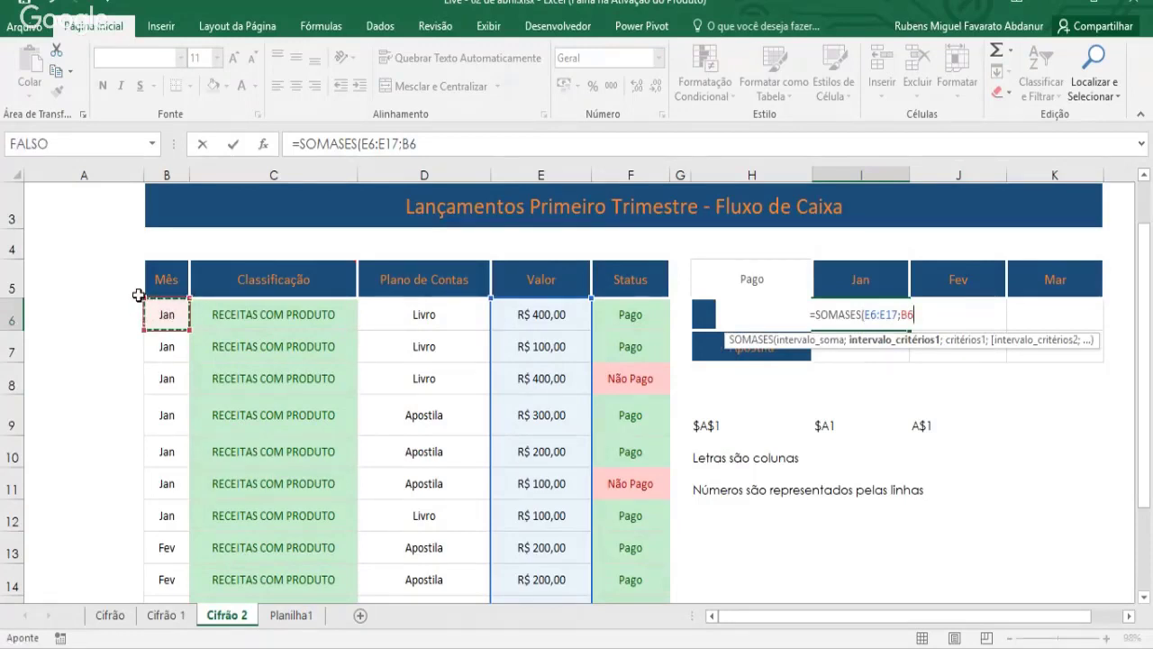
key(ctrl+shift+Down)
scroll(715, 429, up, 2)
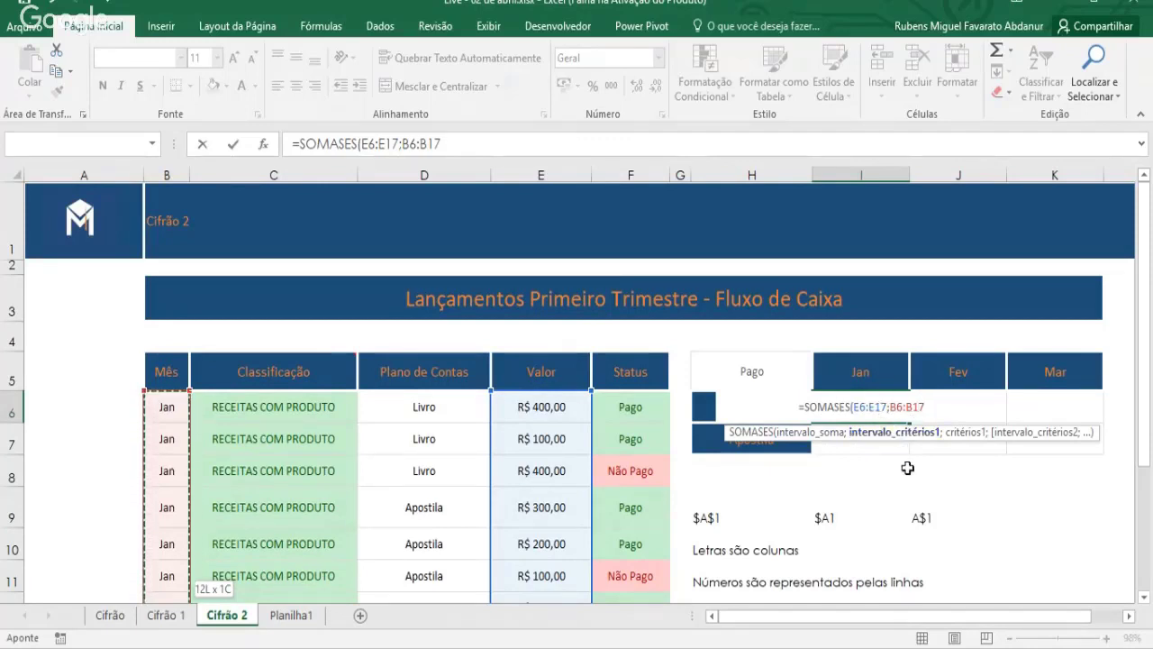
text(;)
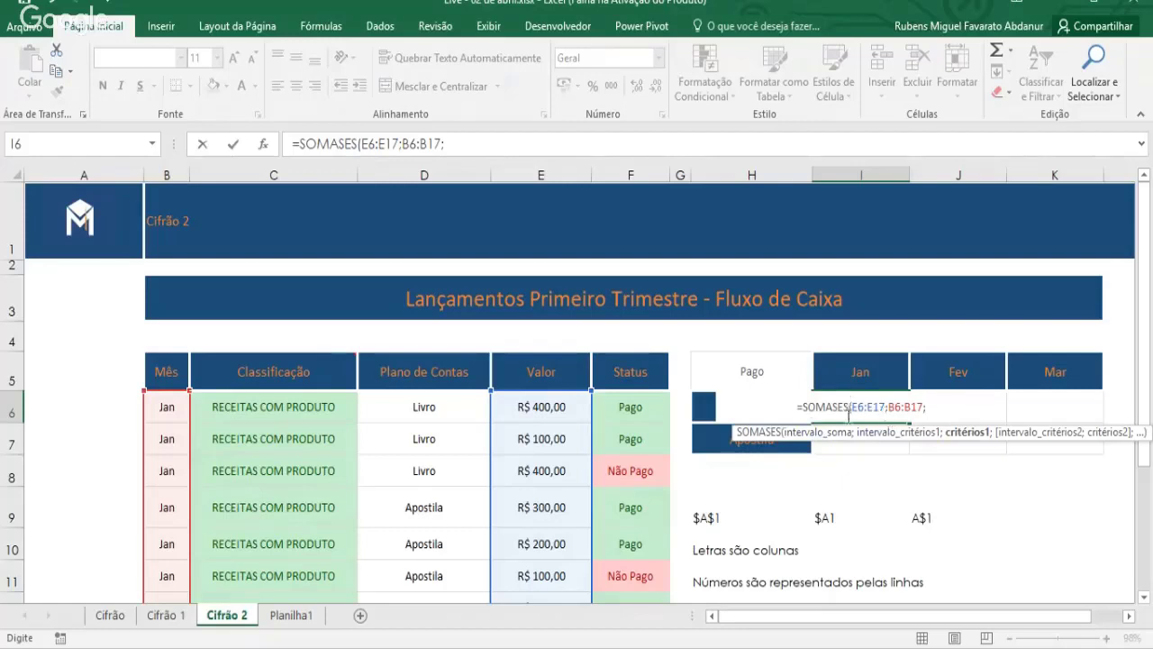
click(845, 373)
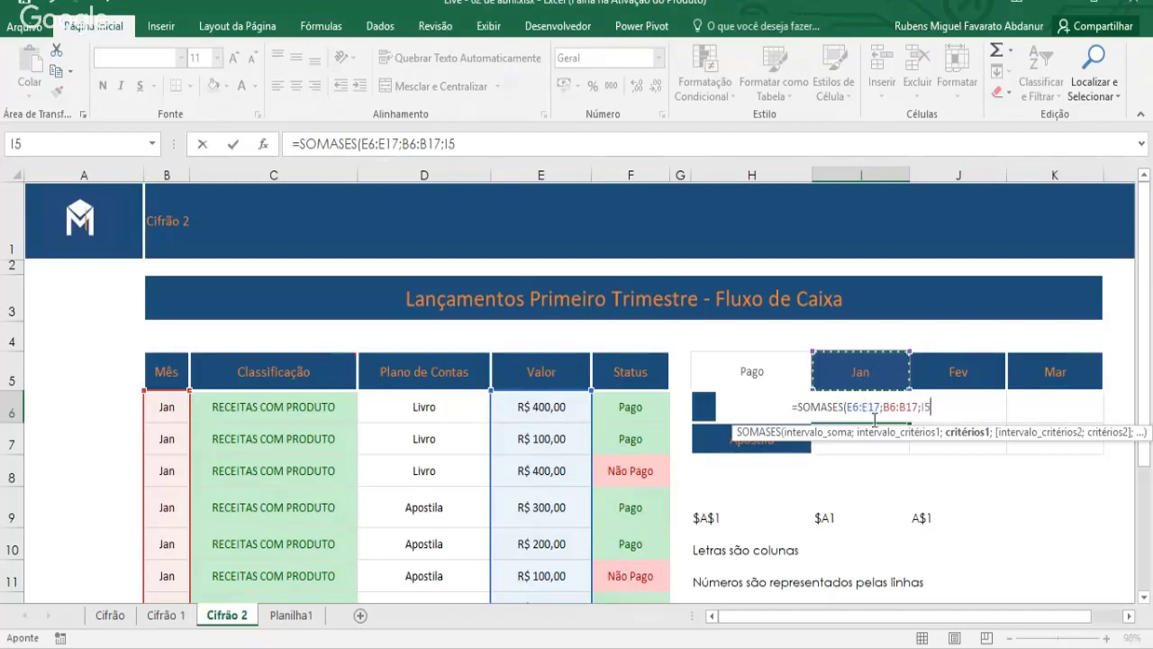
click(957, 365)
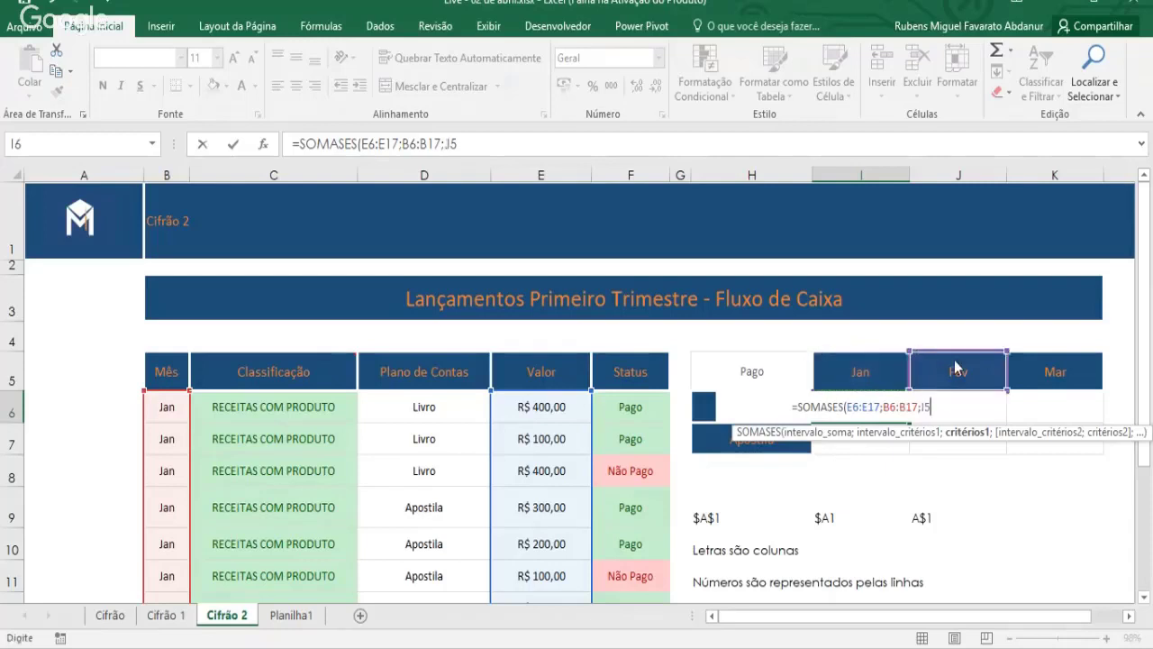
click(1050, 370)
click(881, 367)
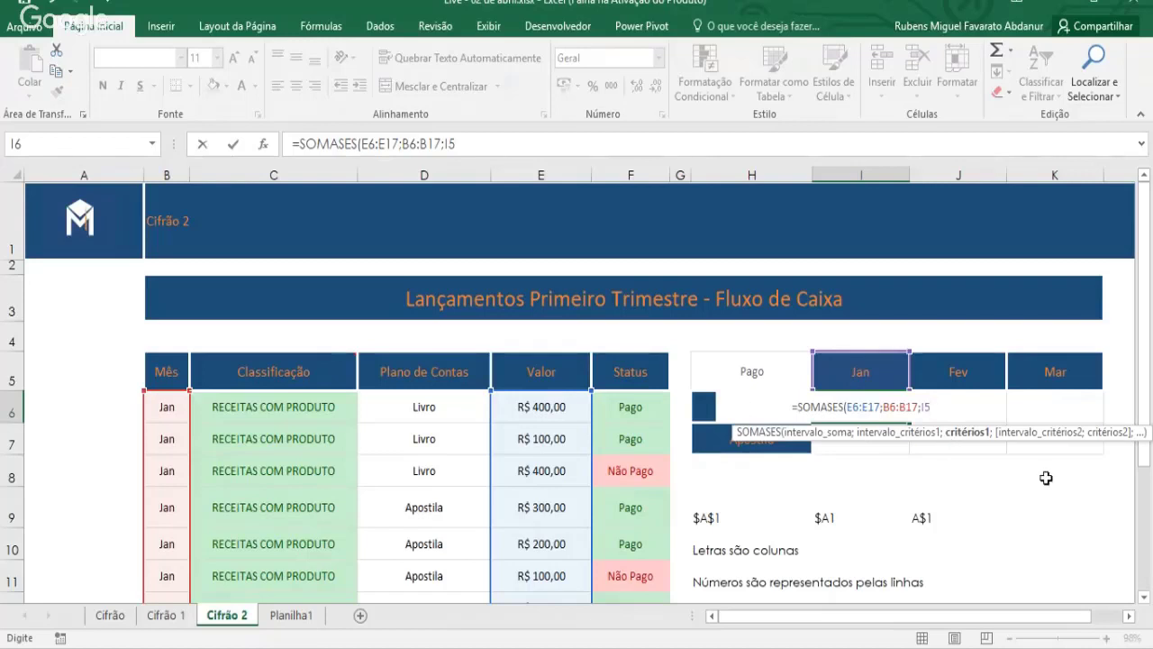
text(;)
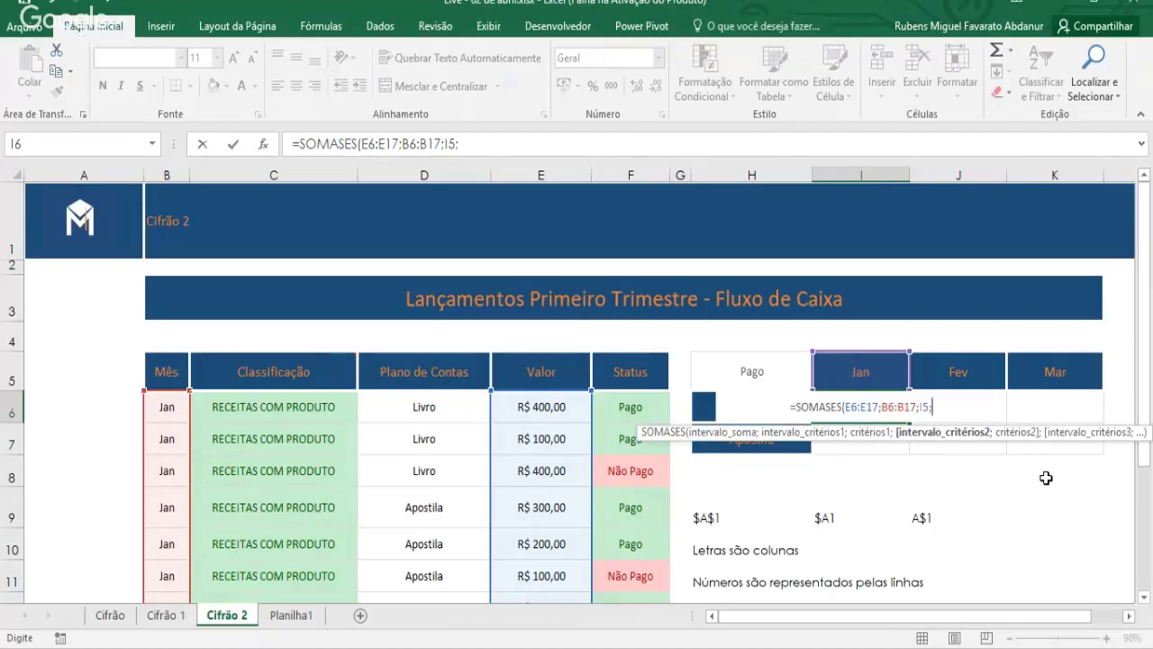
- Add the Plano de Contas range D6:D17 as the second criteria range, with the Livro label H6 as its criterion
click(415, 412)
key(ctrl+shift+Down)
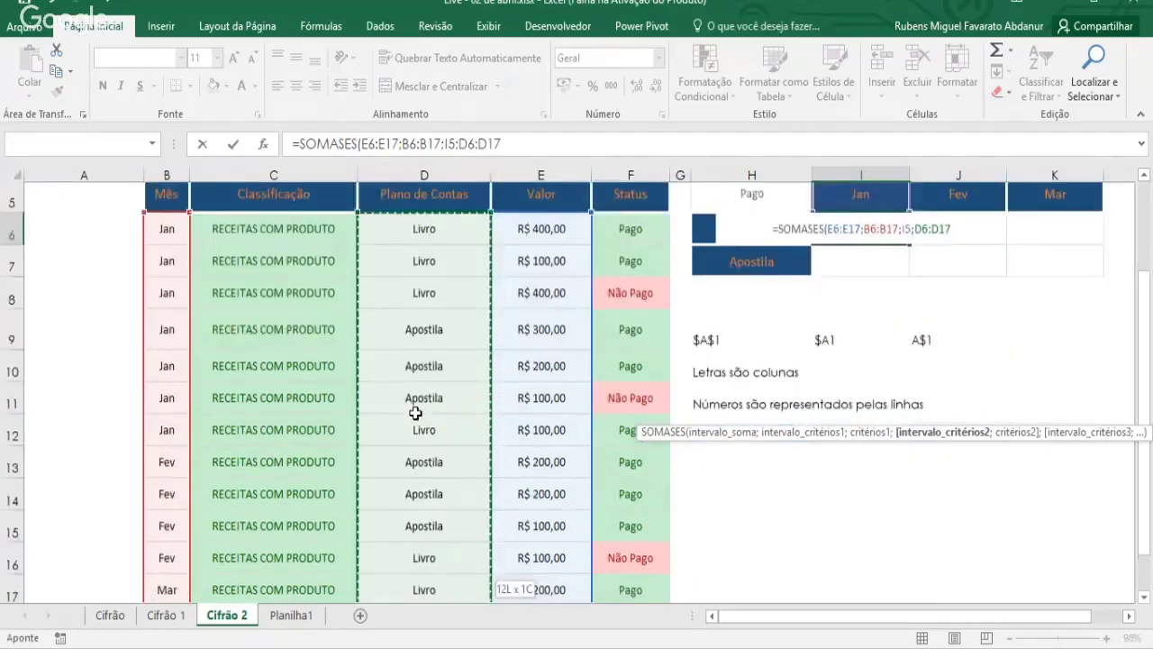
text(;)
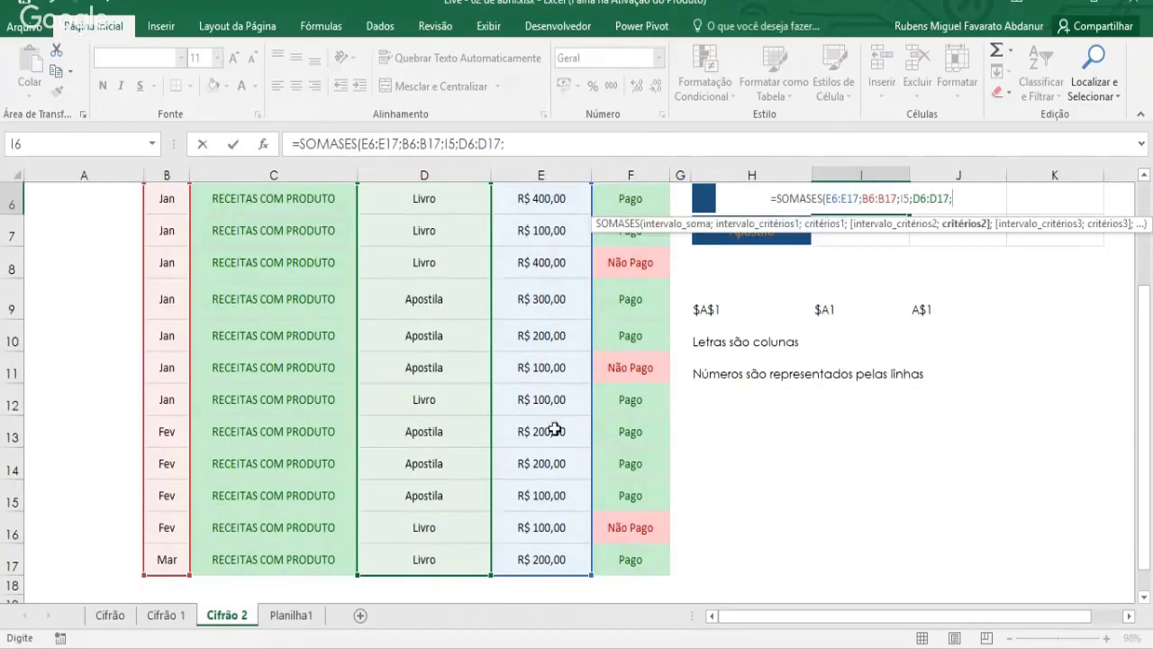
scroll(1016, 473, up, 2)
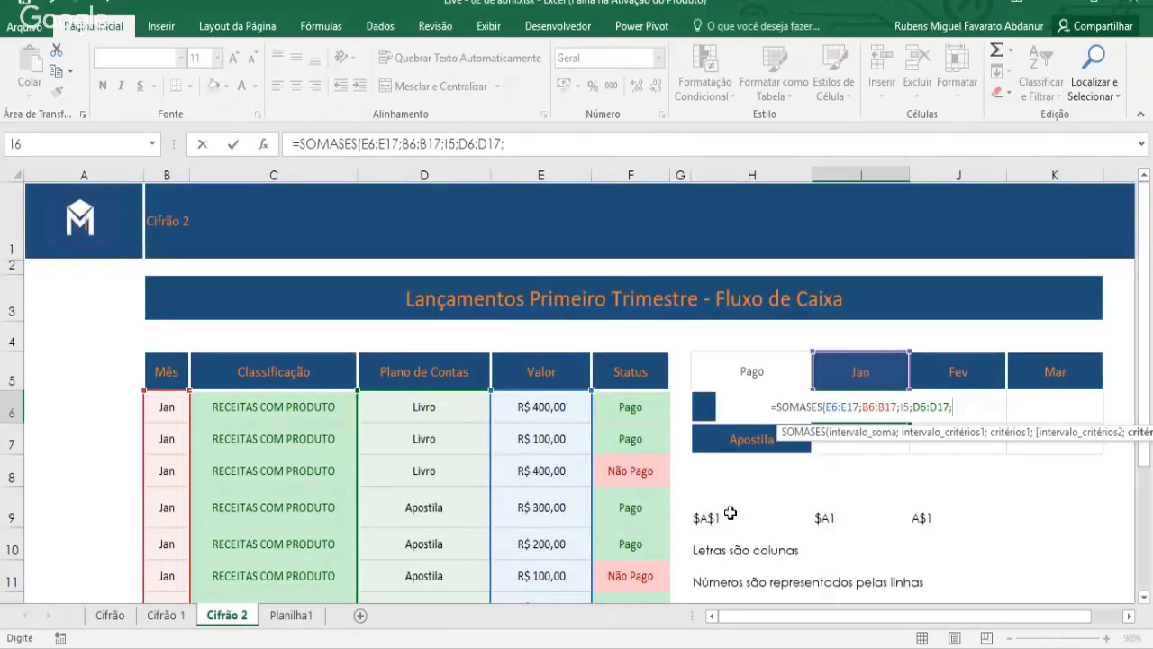
click(704, 403)
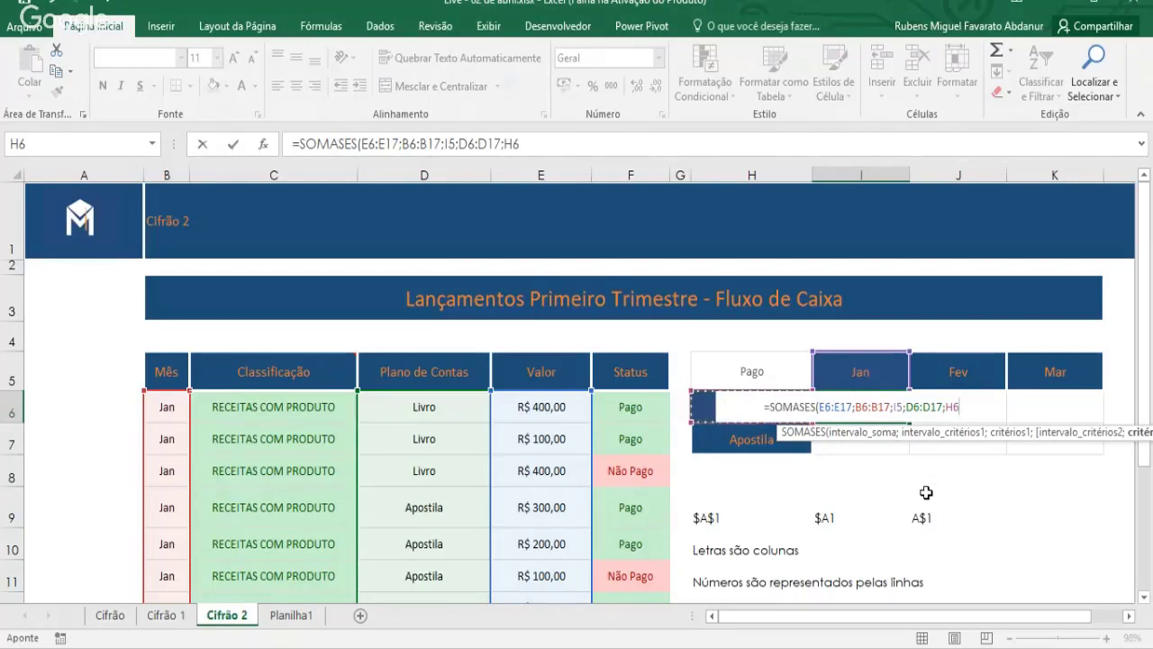
text(;)
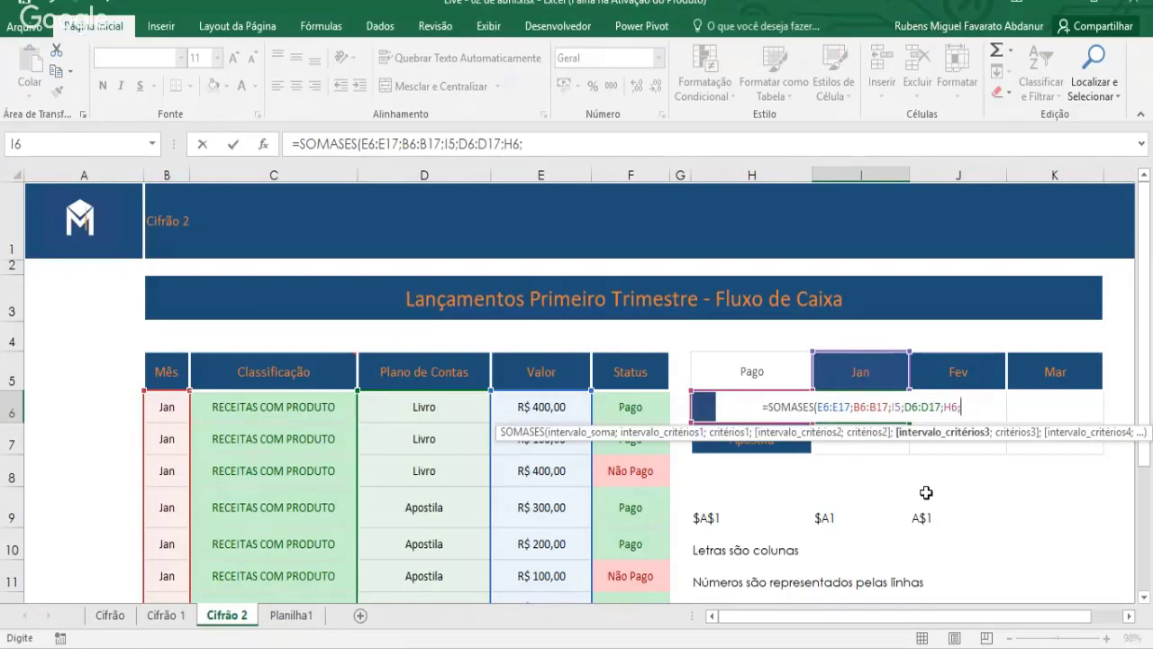
- Add the Status range F6:F17 with the Pago cell H5 as the third criterion and complete the SOMASES formula in I6
click(629, 408)
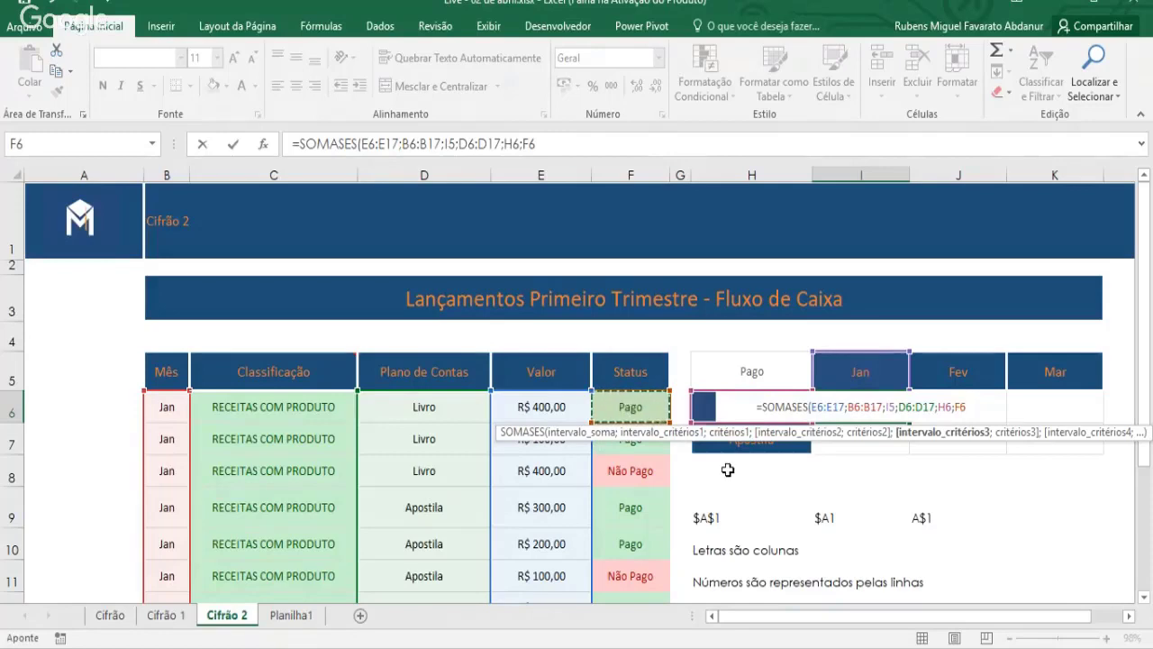
key(ctrl+shift+Down)
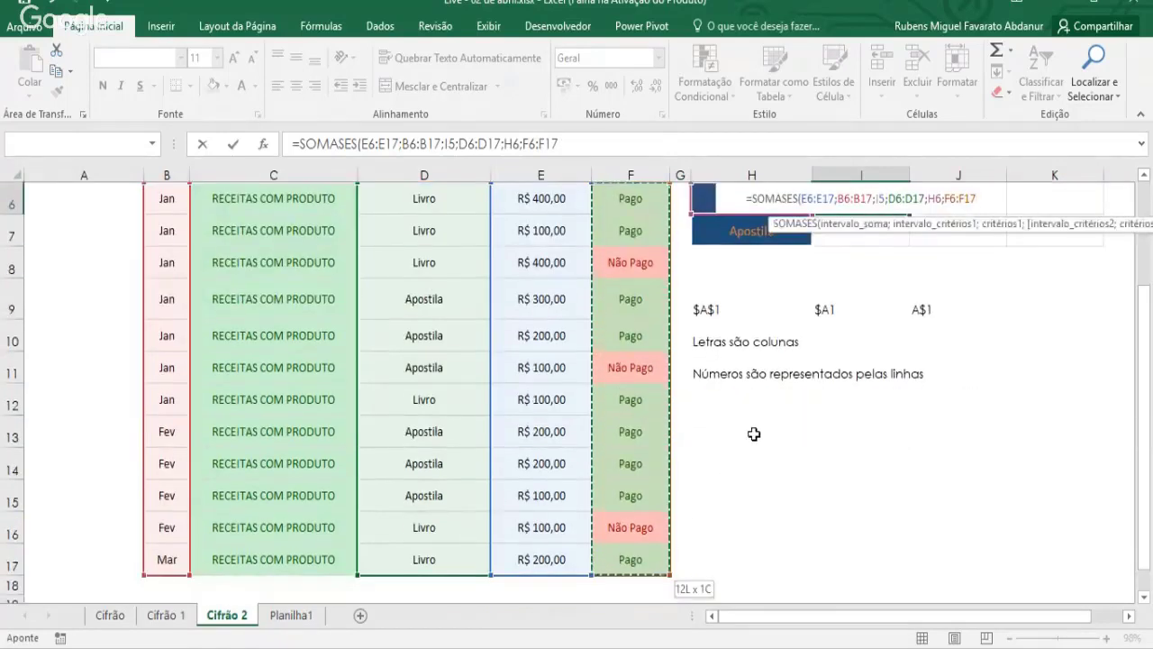
text(;)
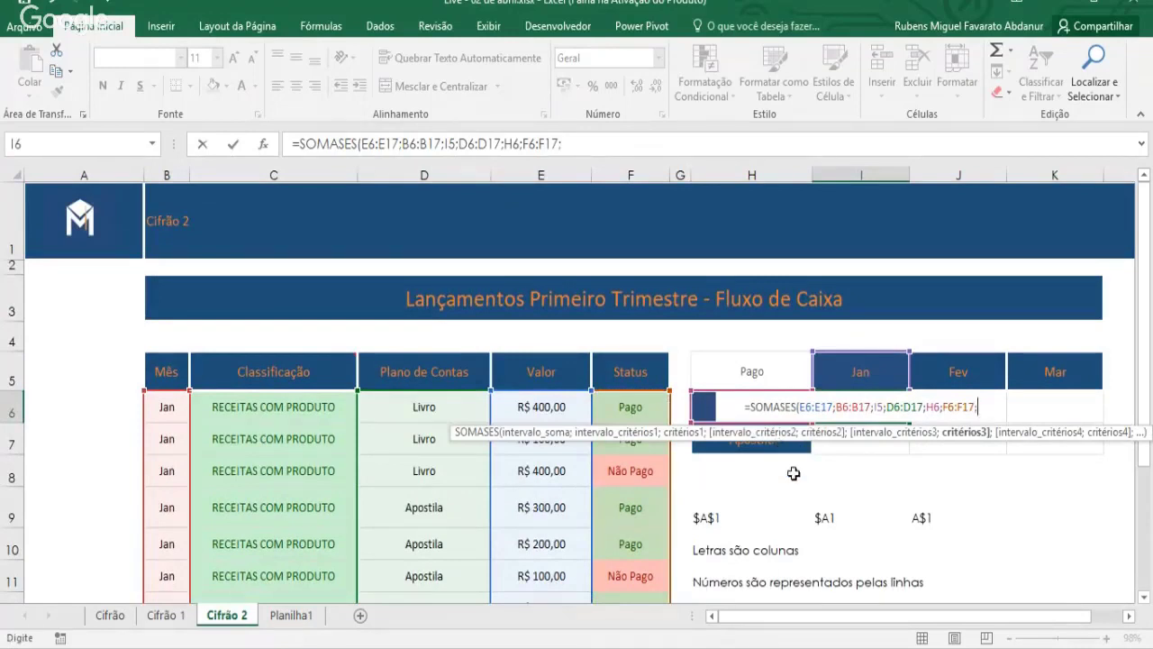
click(763, 370)
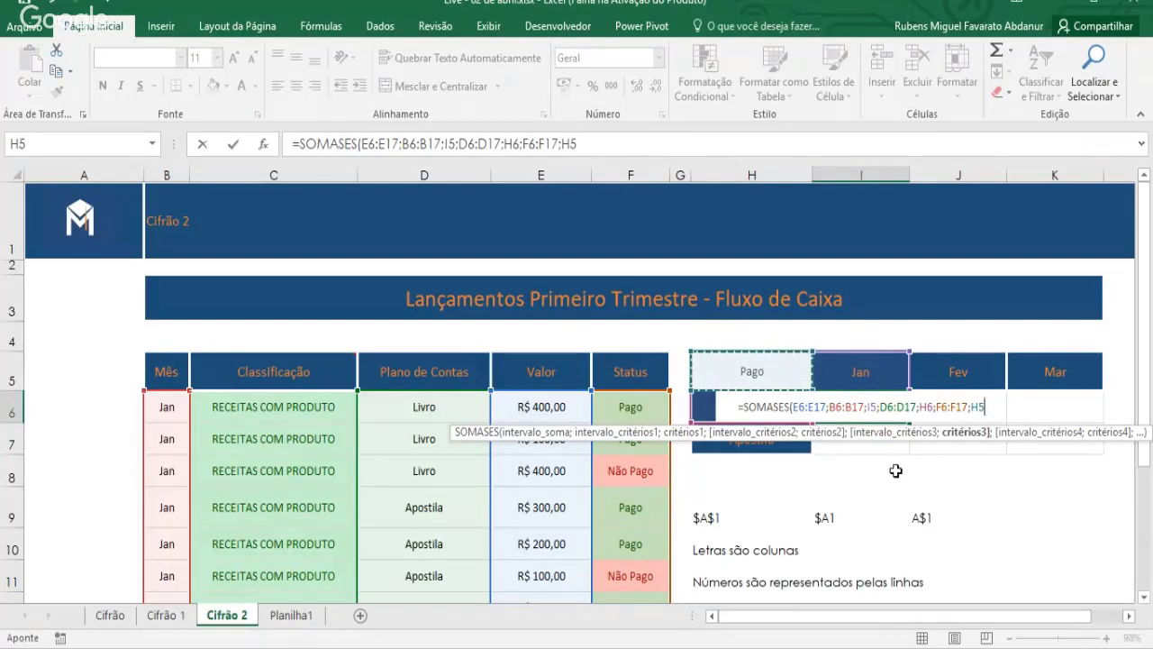
text())
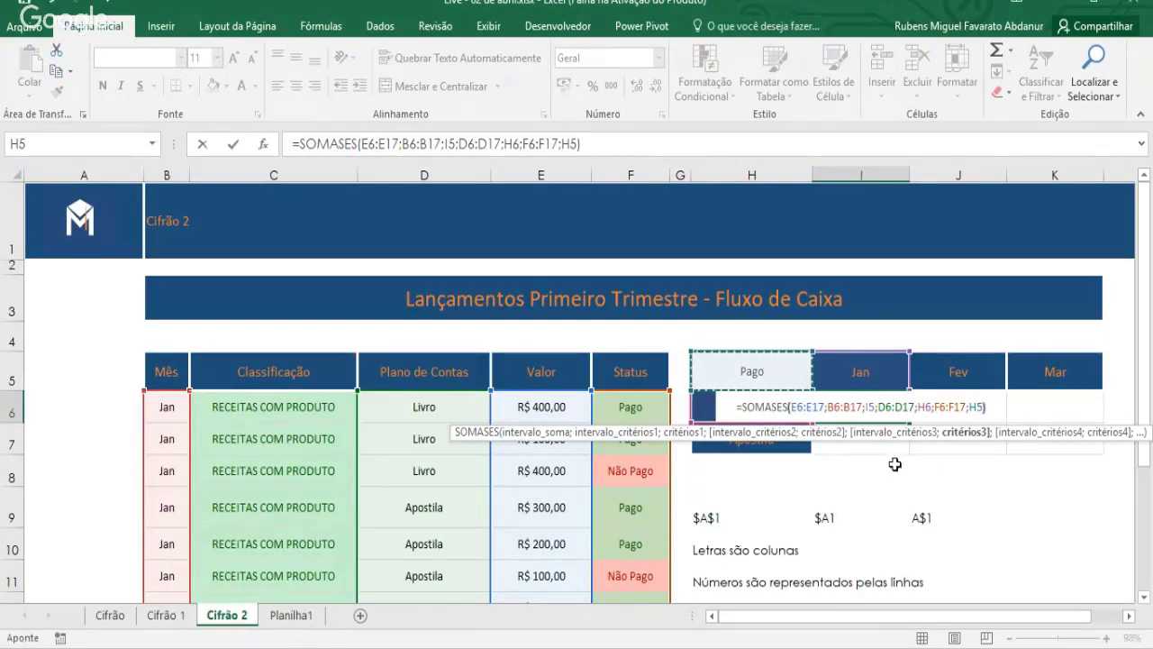
key(Return)
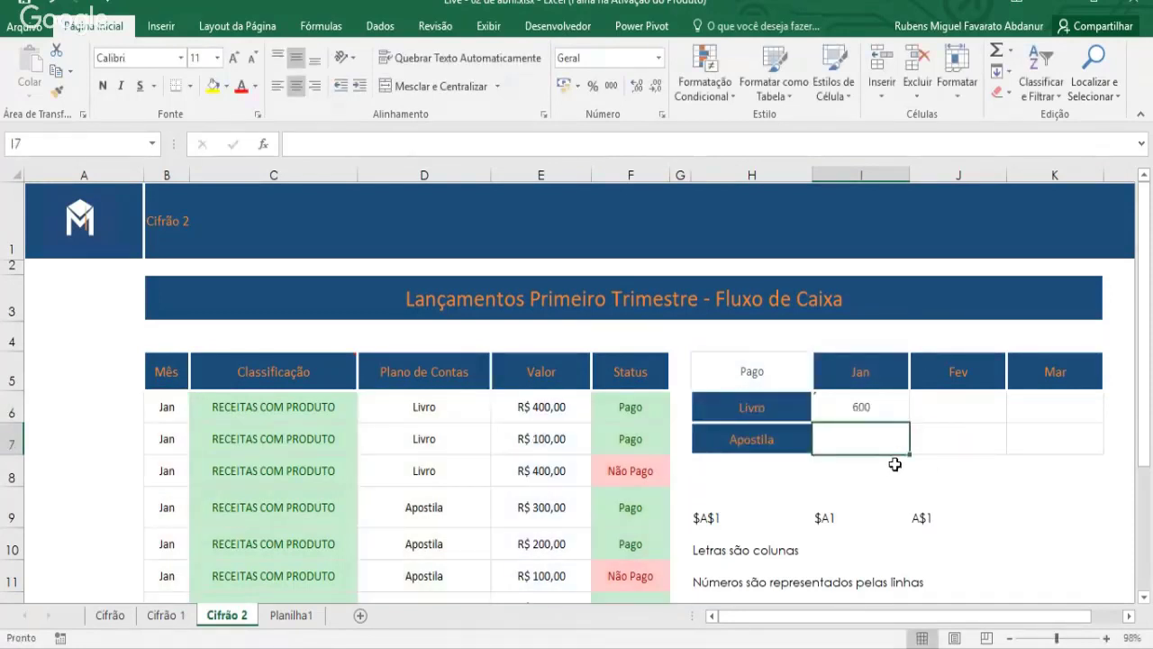
click(878, 410)
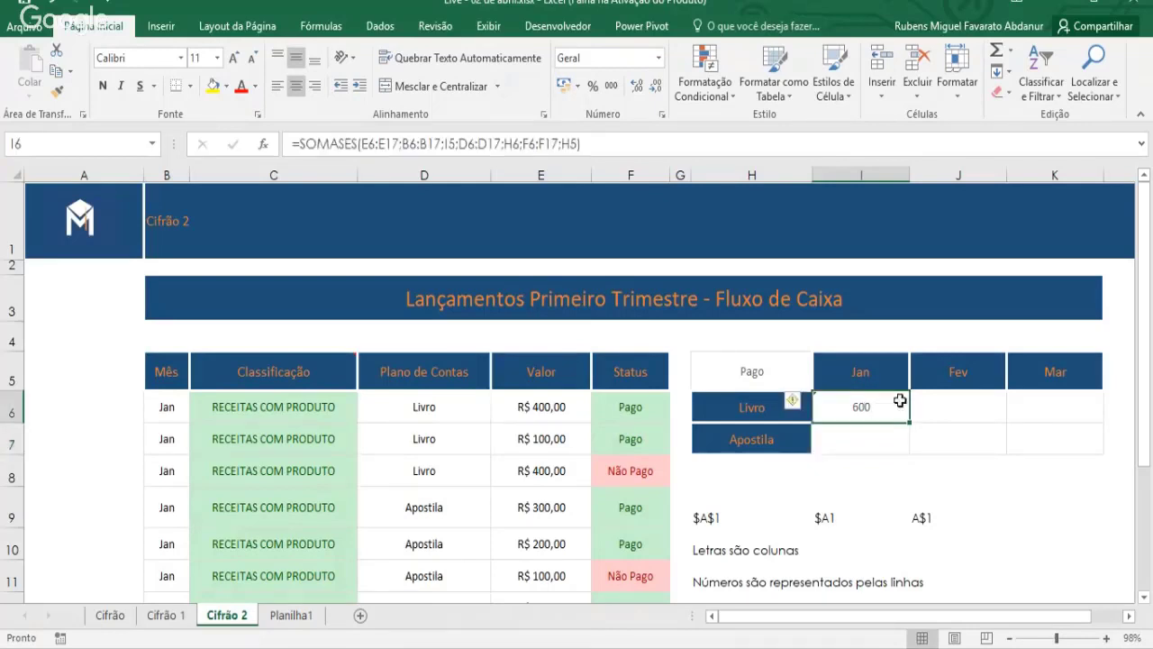
- Examine the Livro, Pago and Jan criteria cells and the references used by the SOMASES formula in I6
click(744, 412)
click(757, 384)
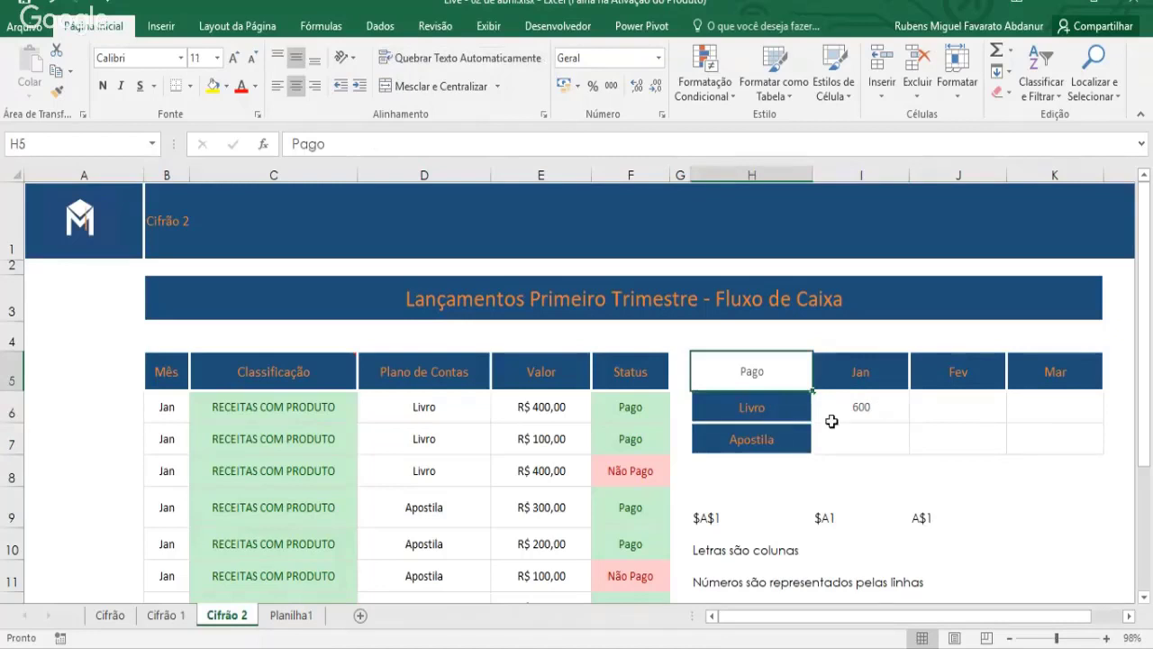
click(848, 379)
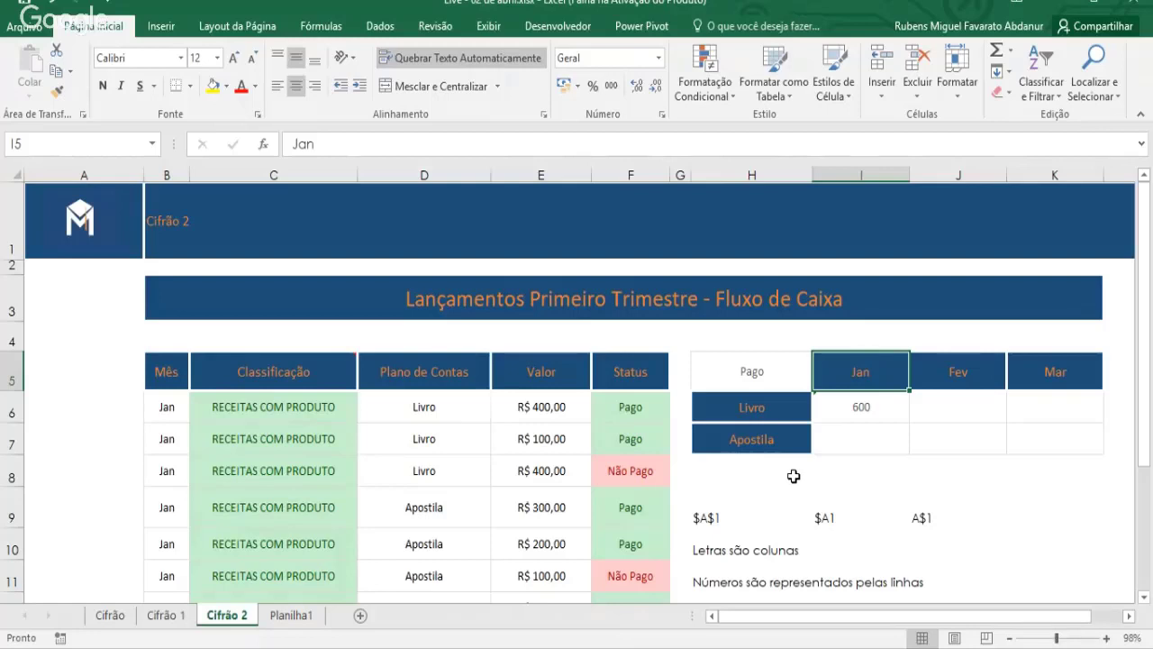
double_click(860, 407)
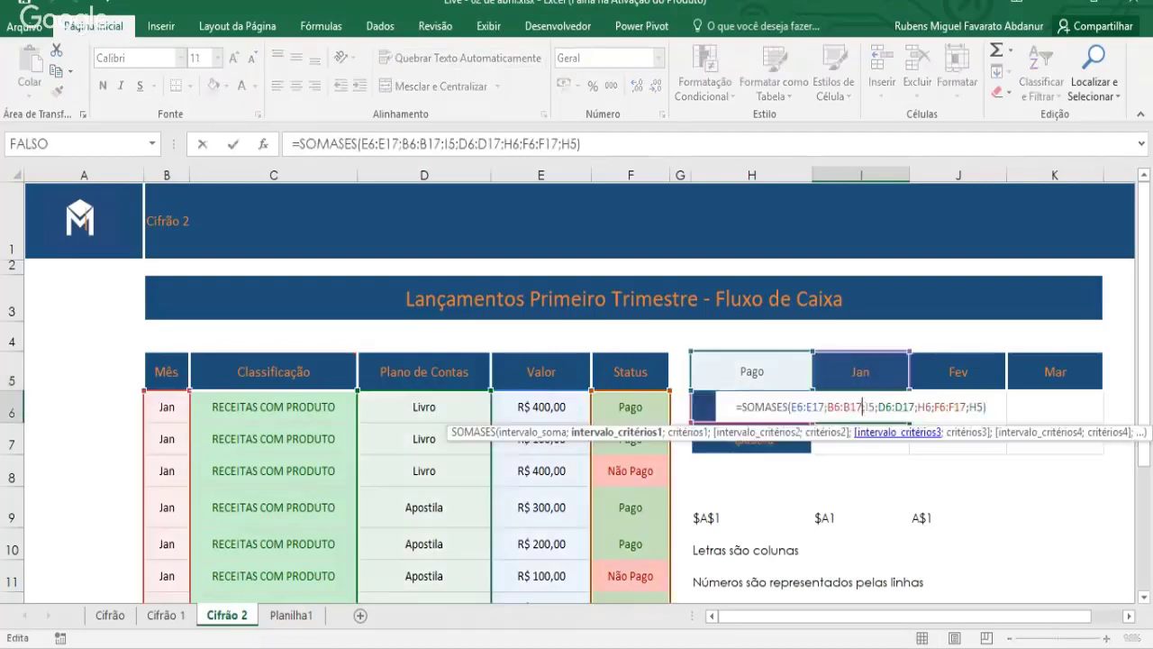
scroll(837, 417, down, 1)
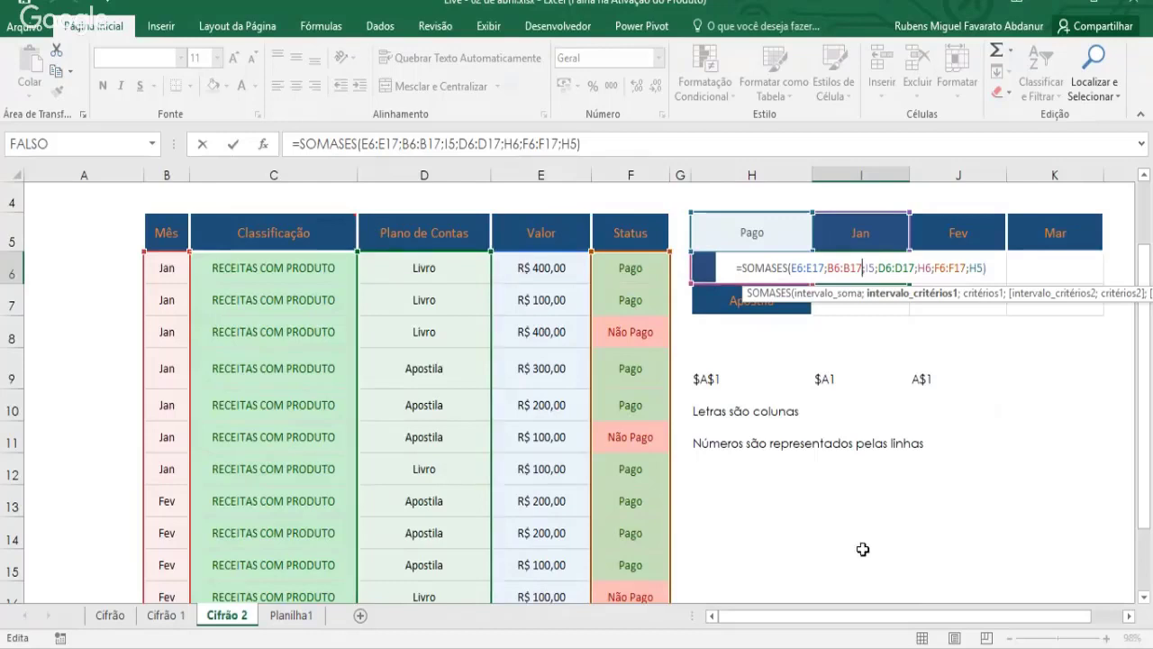
key(Return)
- Fill the unlocked SOMASES formula from I6 across I6:K7 and inspect which cells the copy in K7 references
click(895, 261)
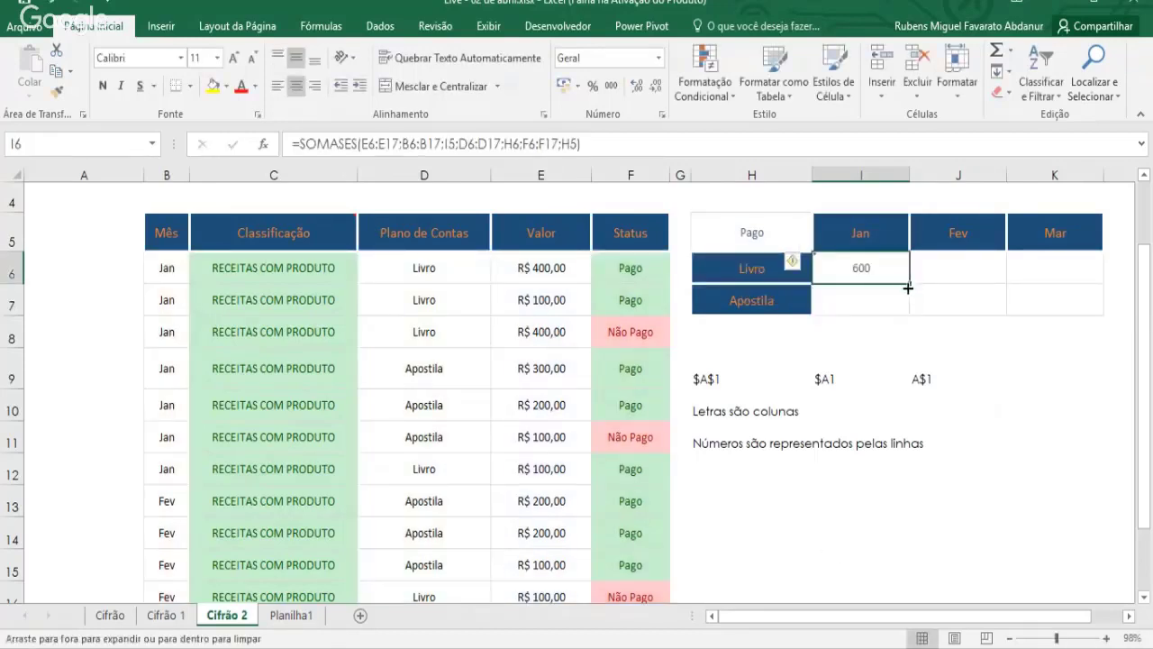
drag(909, 284, 1070, 315)
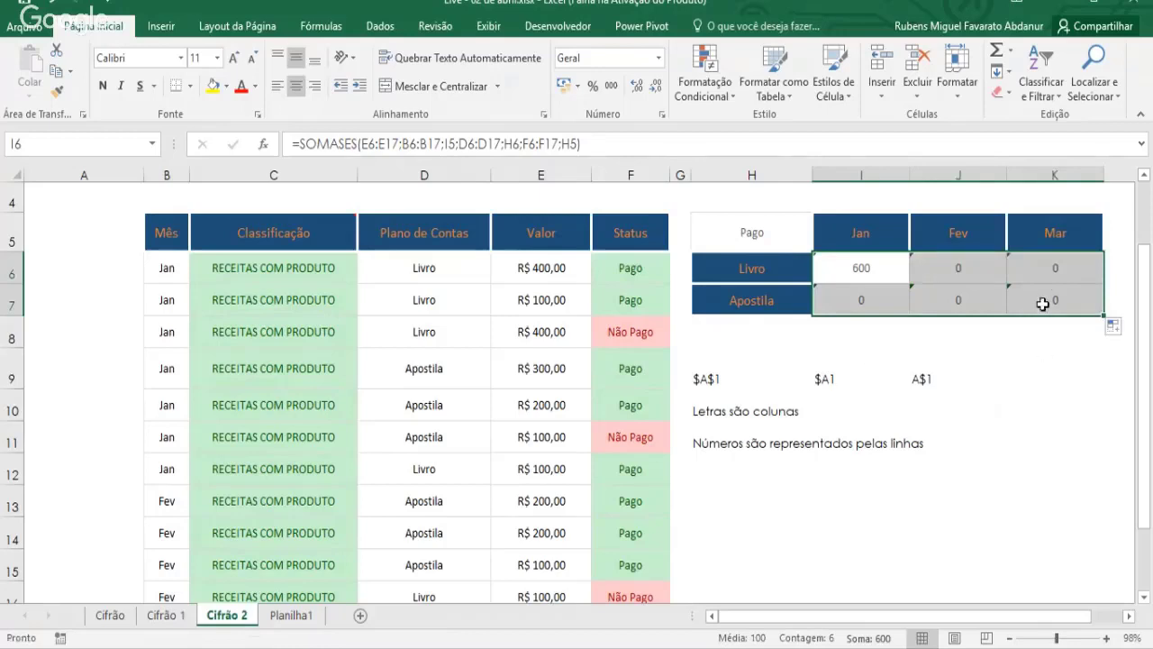
click(1042, 301)
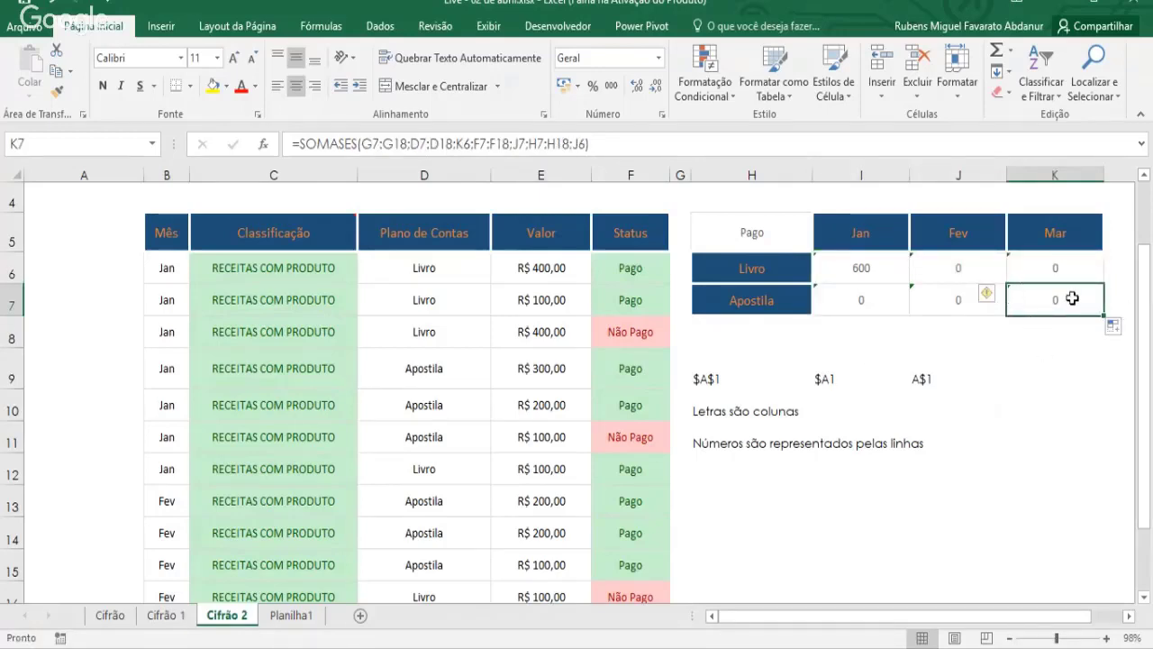
double_click(1051, 301)
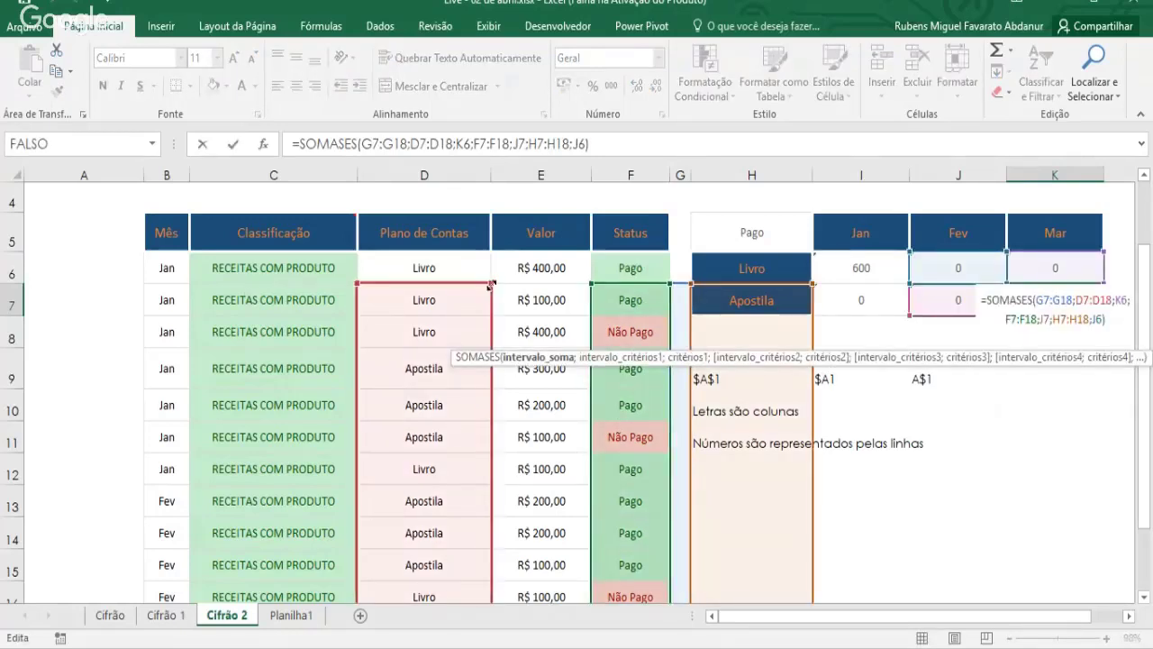
mouse_move(682, 283)
mouse_down()
mouse_move(680, 249)
mouse_move(668, 323)
mouse_move(678, 293)
mouse_move(709, 264)
mouse_move(707, 315)
mouse_move(703, 291)
mouse_up()
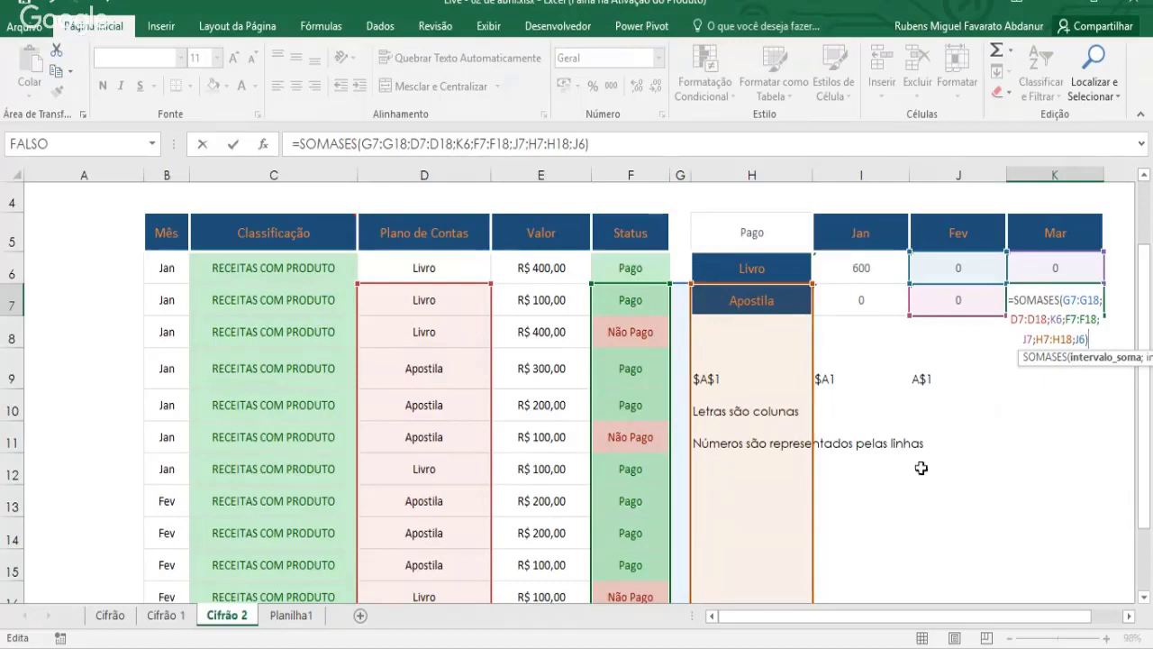
key(Return)
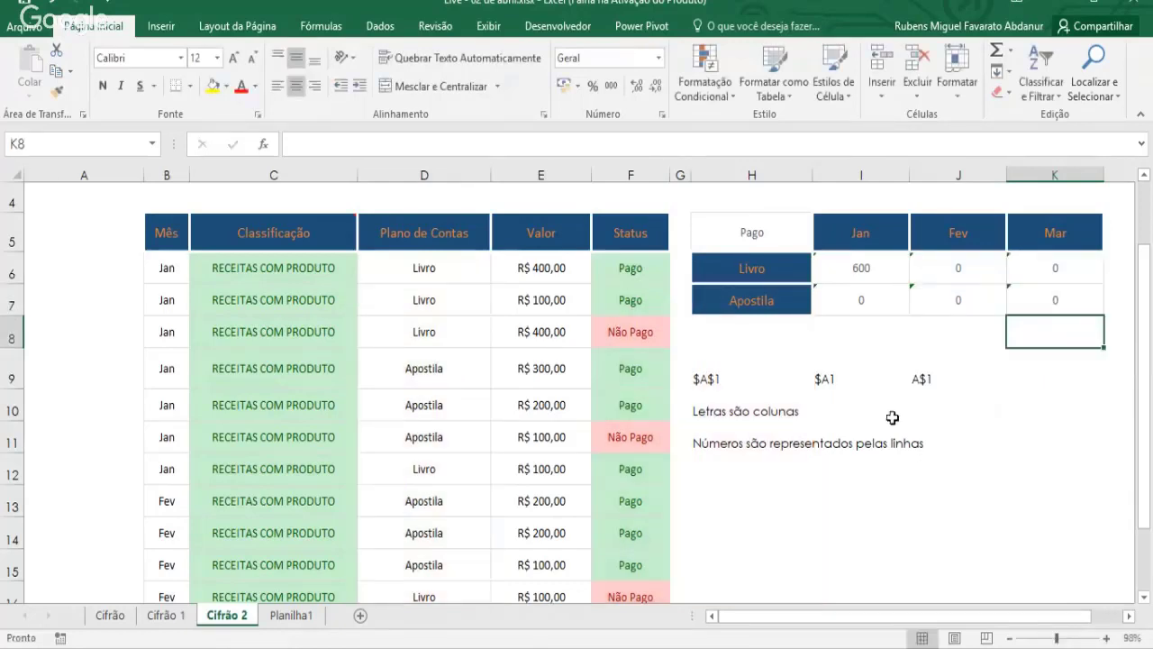
- In I6's SOMASES formula, make the sum range and criteria ranges absolute as $E$6:$E$17, $B$6:$B$17, $D$6:$D$17 and $F$6:$F$17
double_click(859, 265)
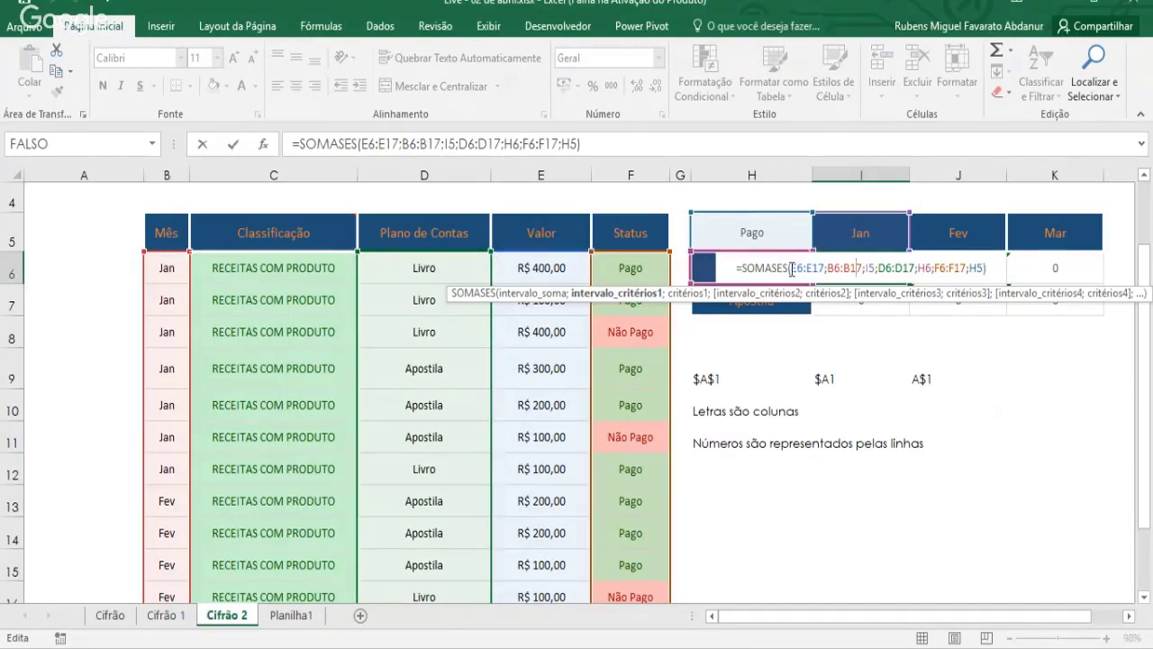
drag(791, 267, 826, 268)
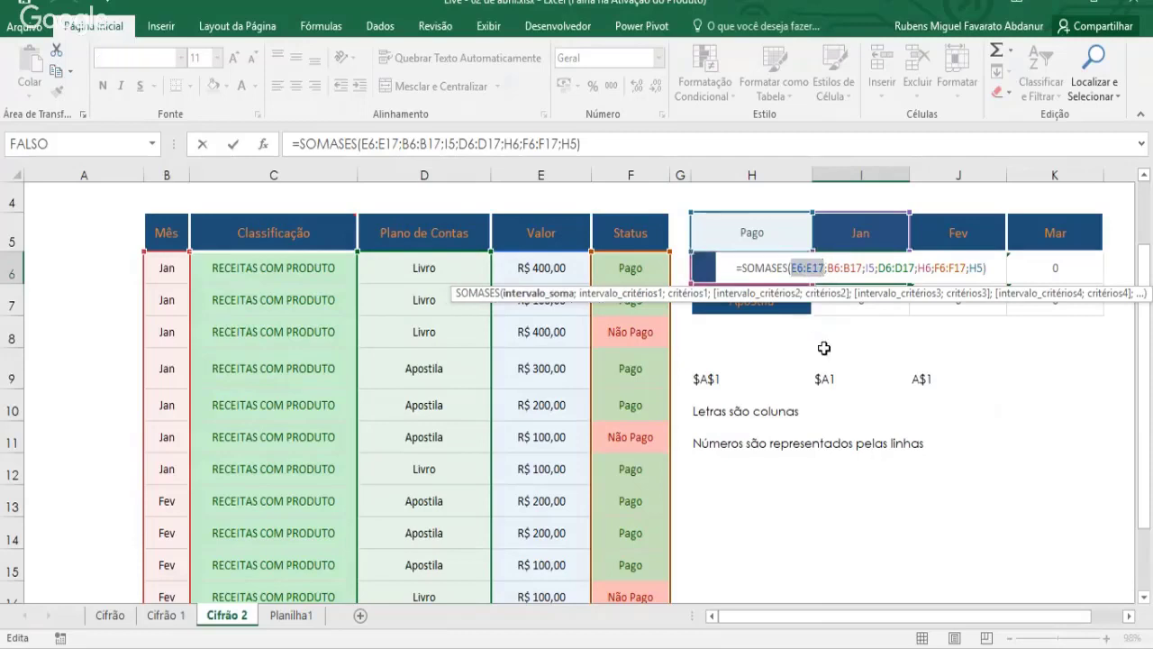
key(F4)
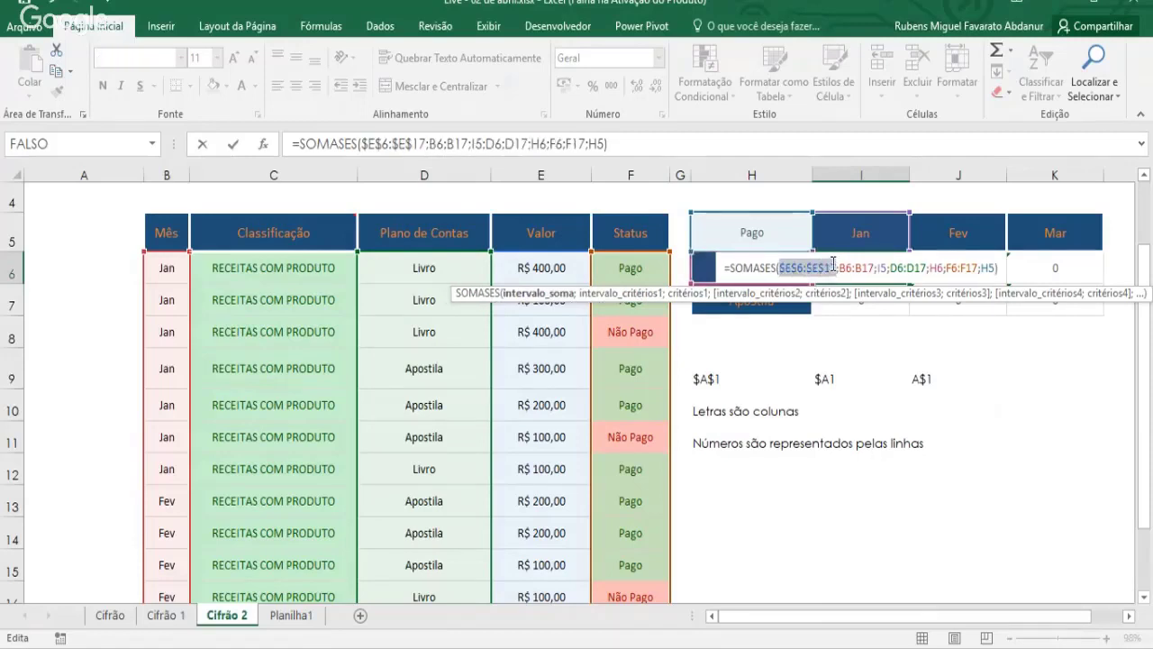
drag(840, 267, 876, 268)
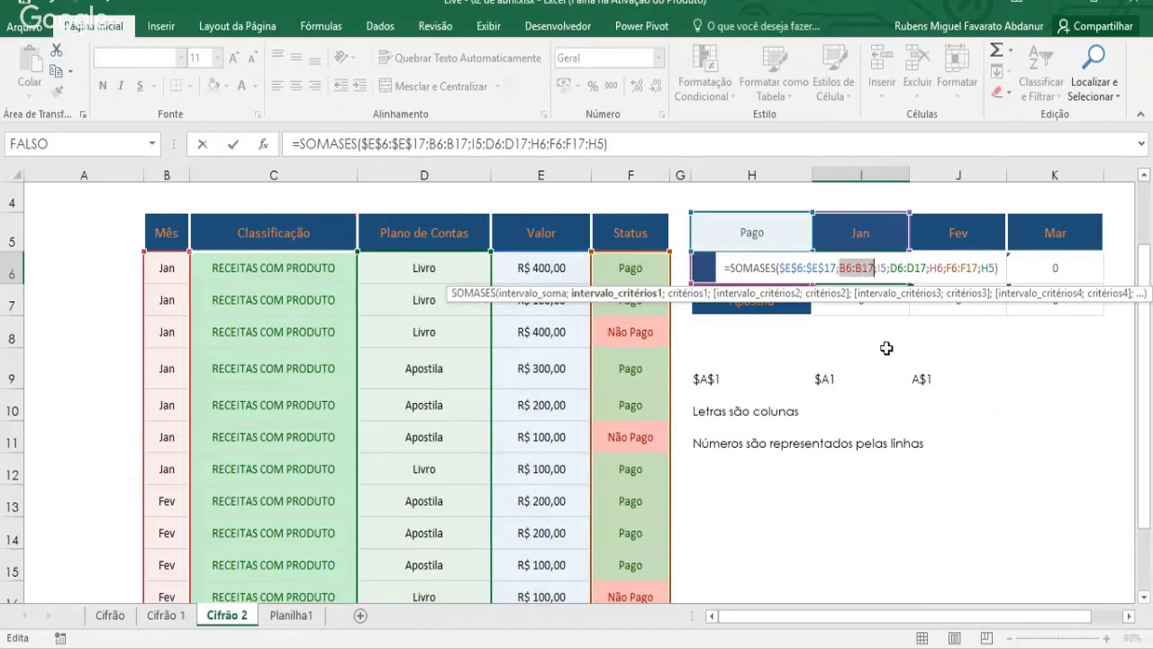
key(F4)
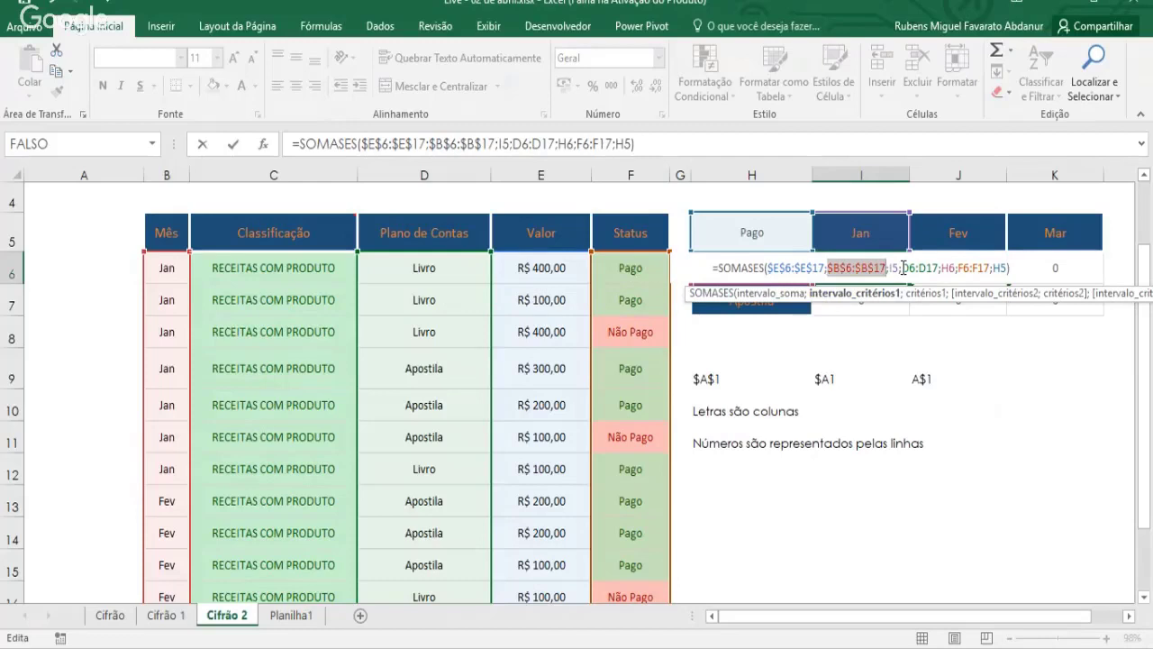
drag(902, 268, 938, 267)
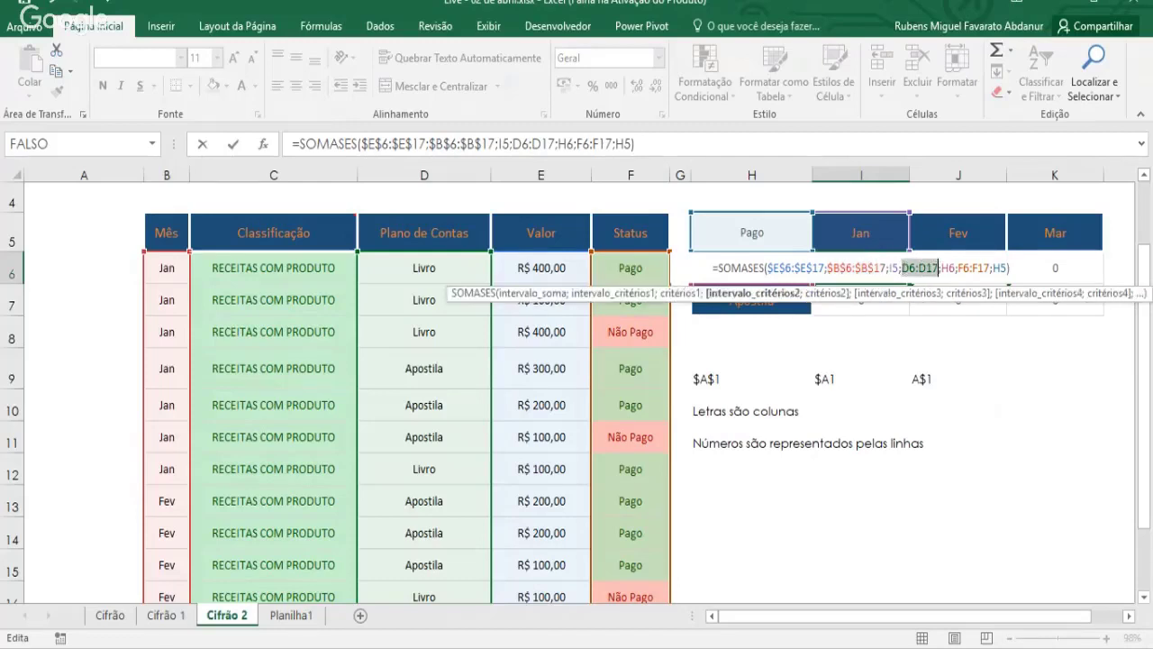
key(F4)
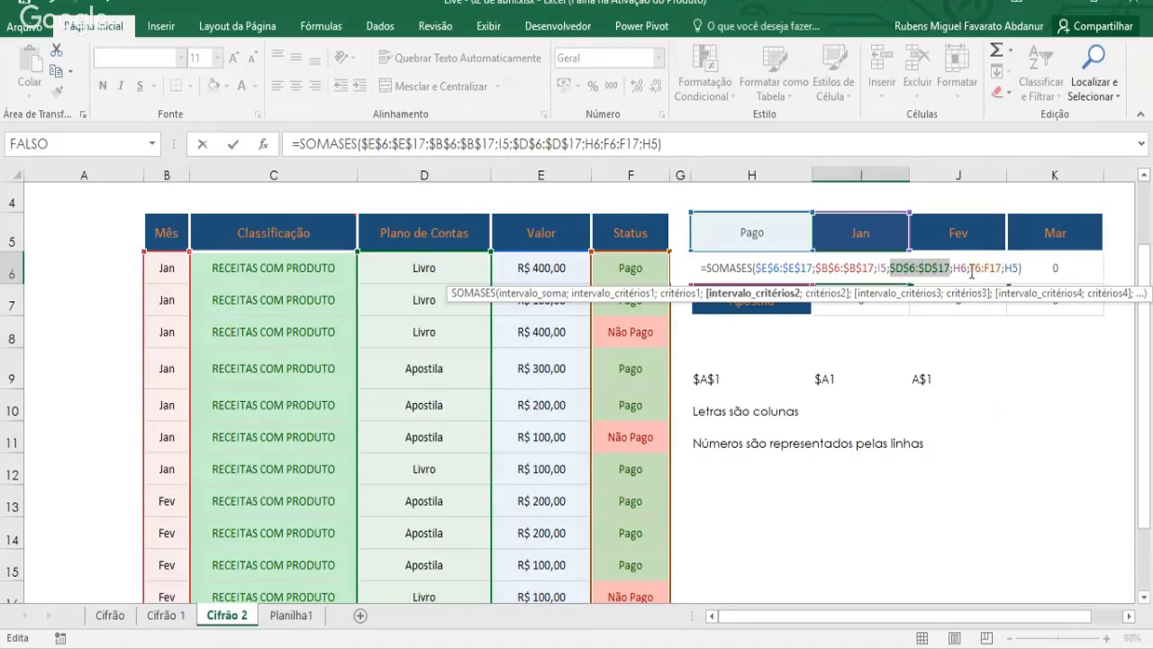
drag(970, 268, 1001, 268)
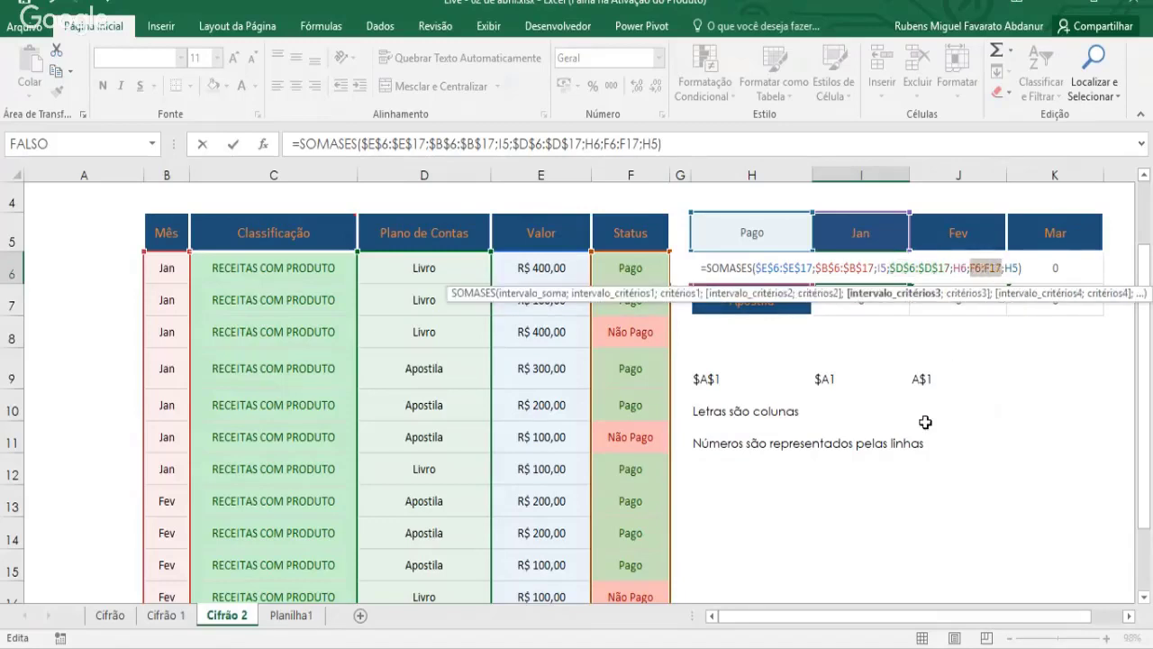
key(F4)
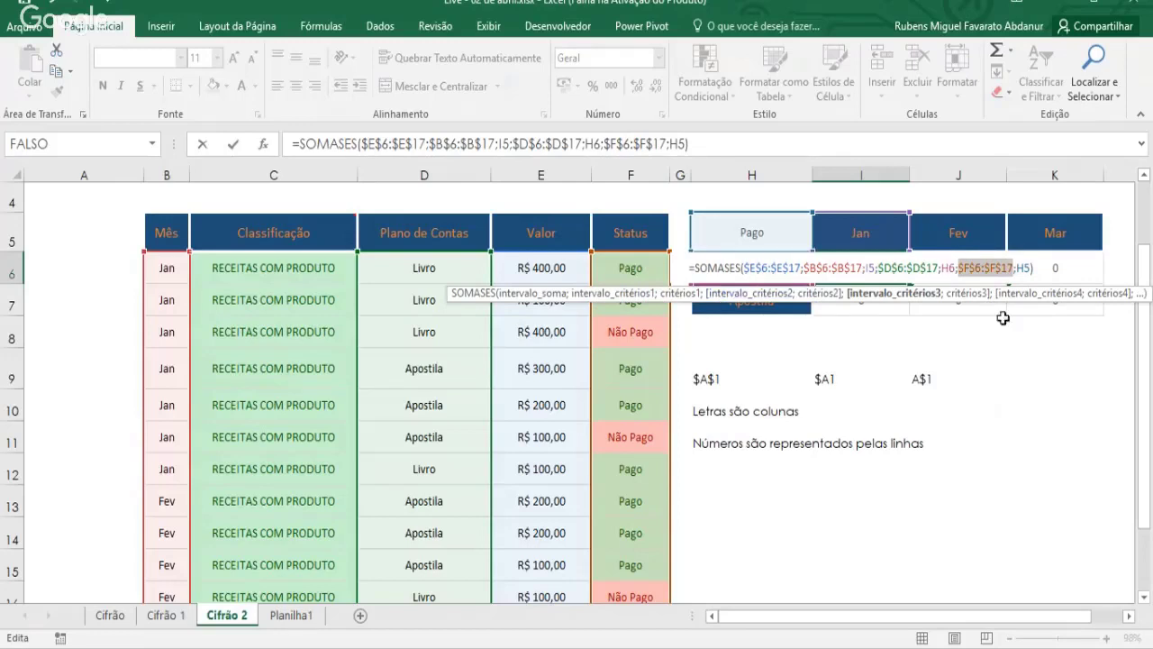
- Try moving the formula's month criterion reference down to I7 and I6, and return it to the Jan header I5
click(872, 269)
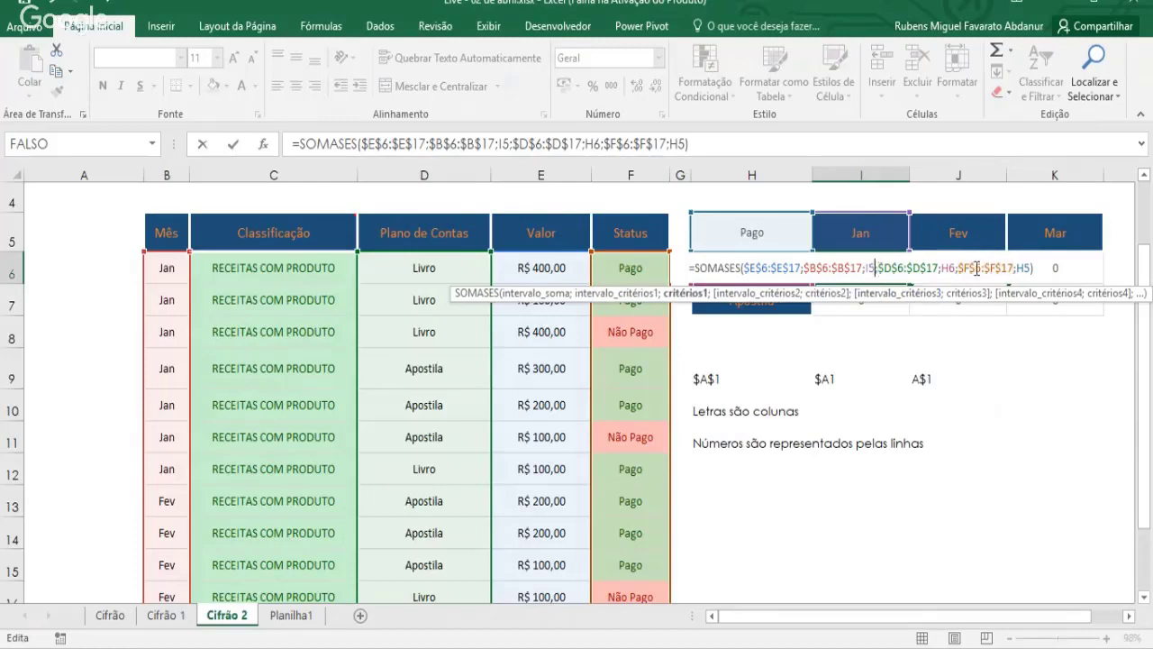
click(953, 268)
click(1024, 269)
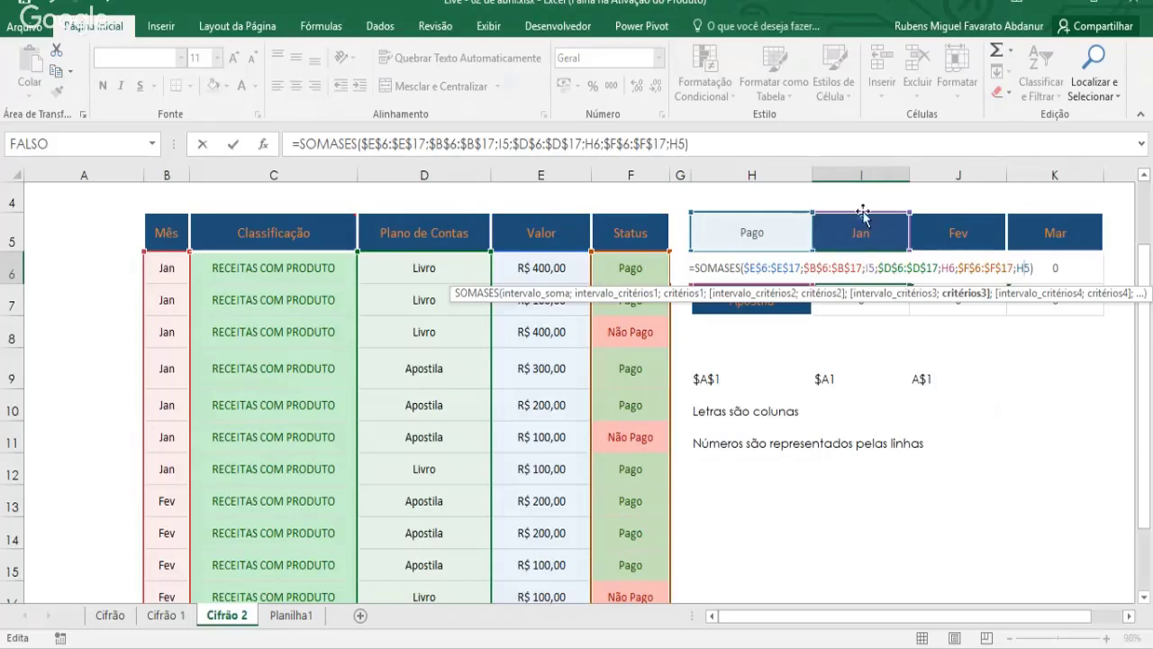
drag(865, 213, 881, 236)
click(851, 304)
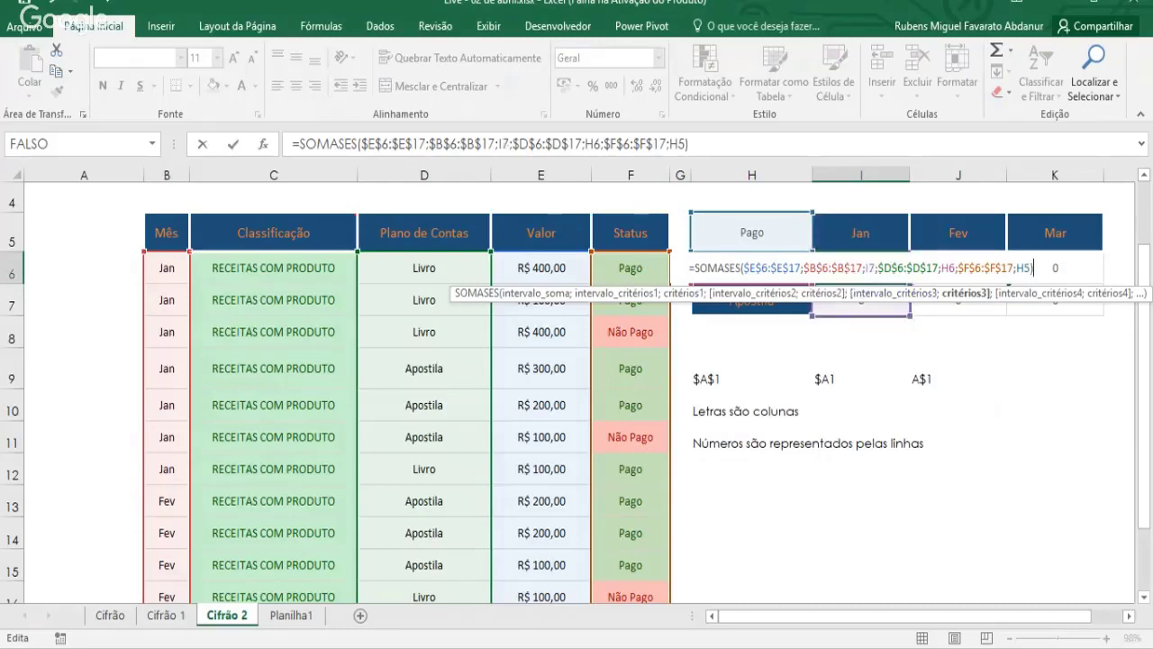
click(851, 270)
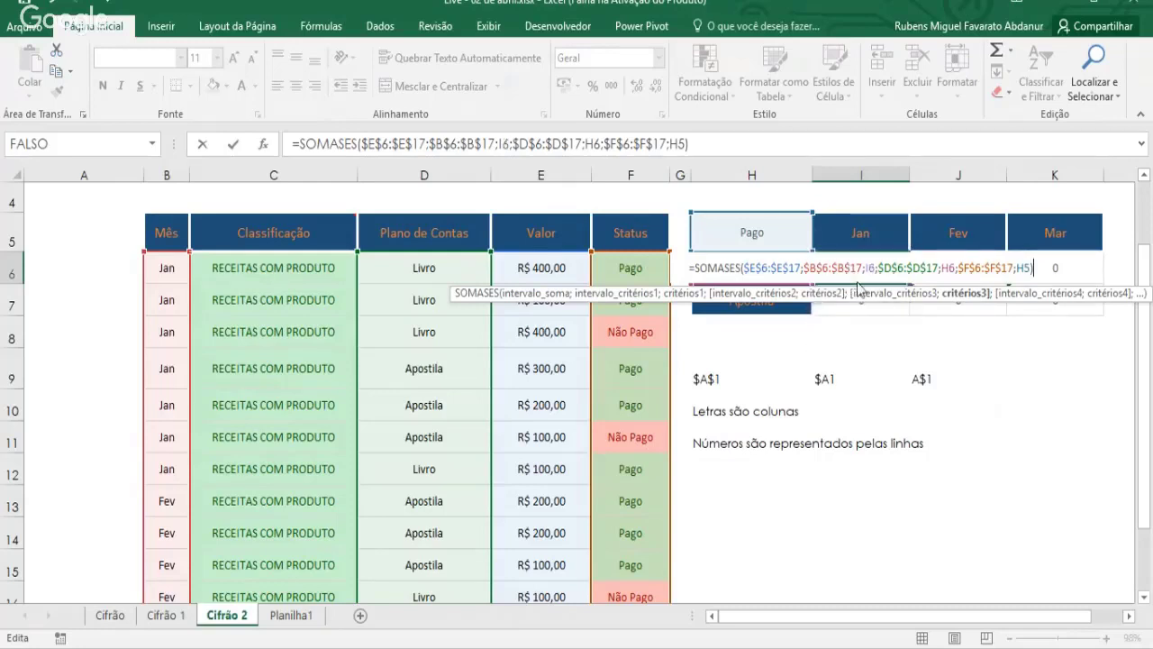
click(860, 232)
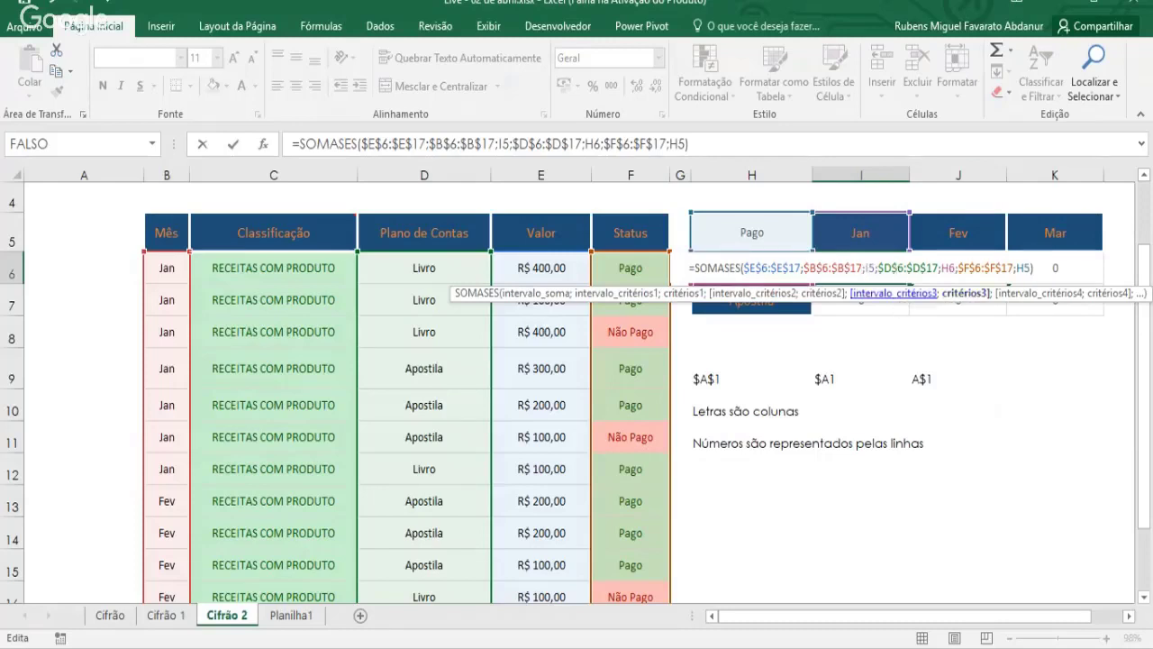
- Lock only the row of the Jan month criterion in the SOMASES formula, making it I$5
double_click(871, 268)
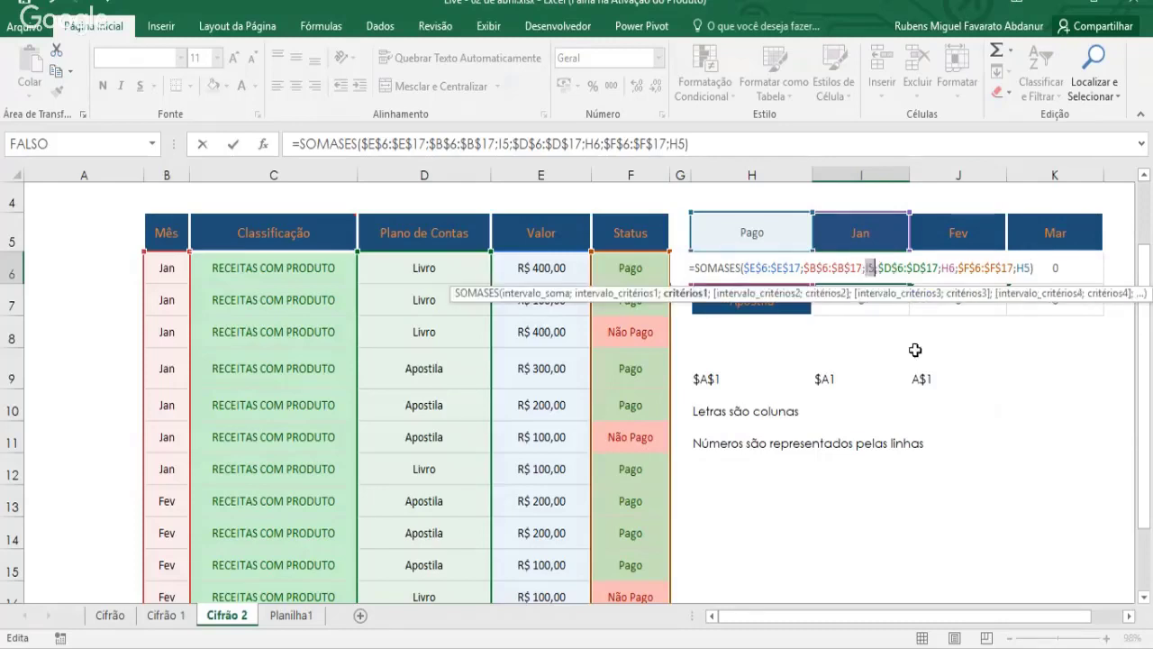
key(F4)
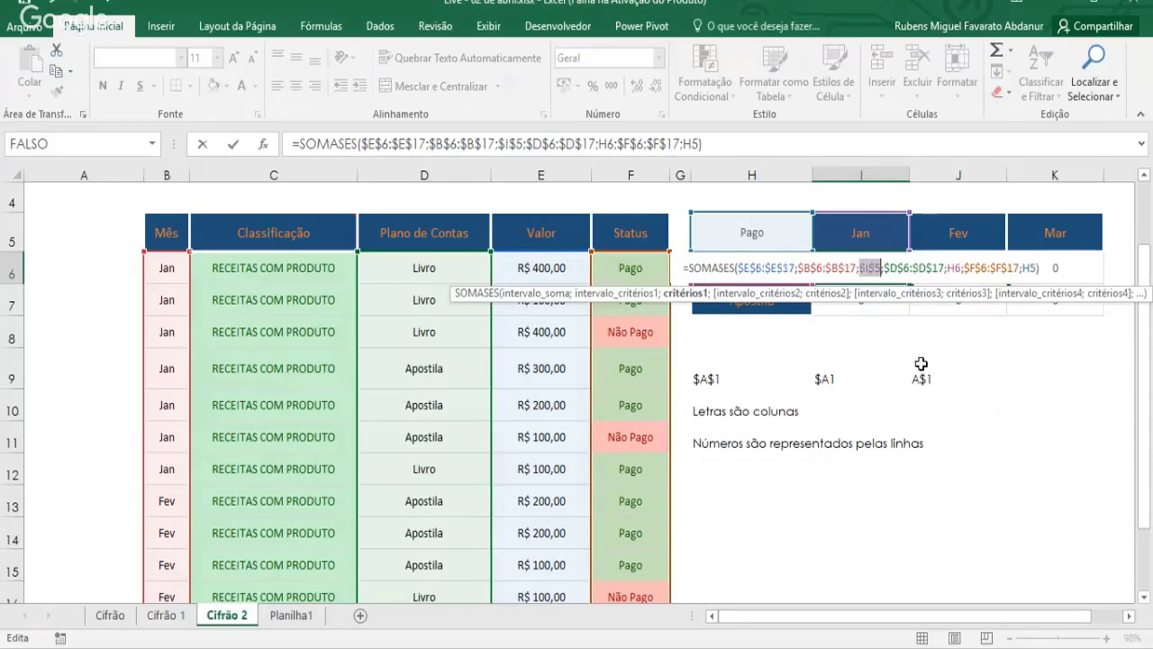
key(F4)
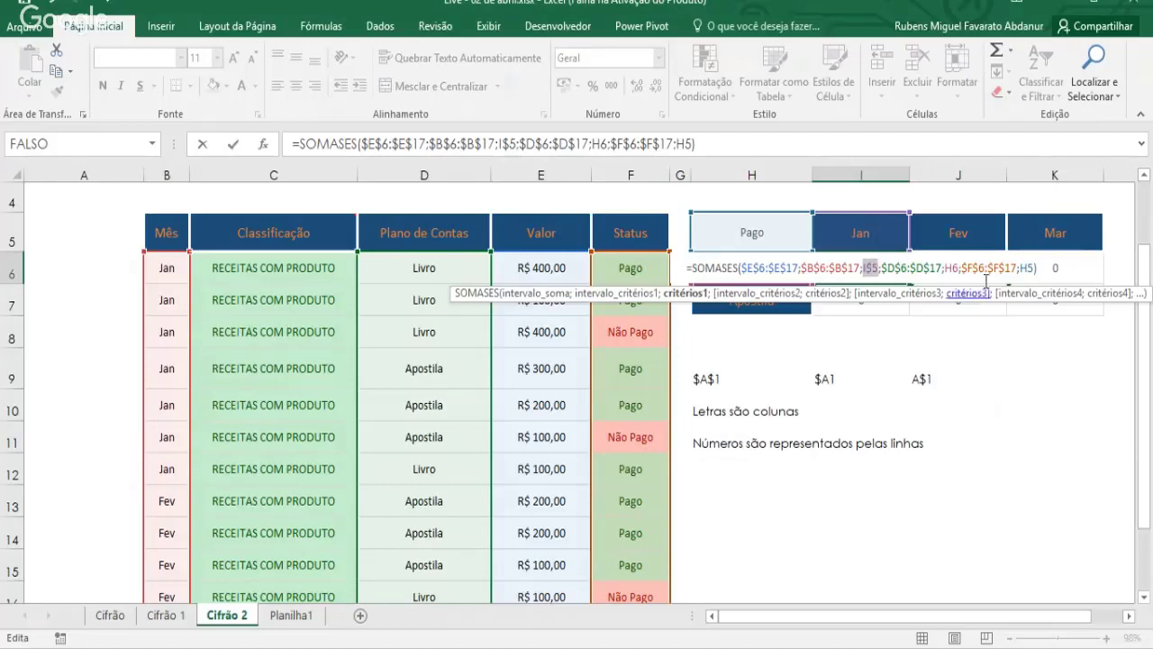
- Lock only the column of the Livro criterion in the SOMASES formula, making it $H6
key(Right)
key(Right)
key(Right)
key(Right)
key(Right)
key(Right)
key(Right)
key(Right)
key(Right)
key(Right)
key(Right)
key(Right)
key(Right)
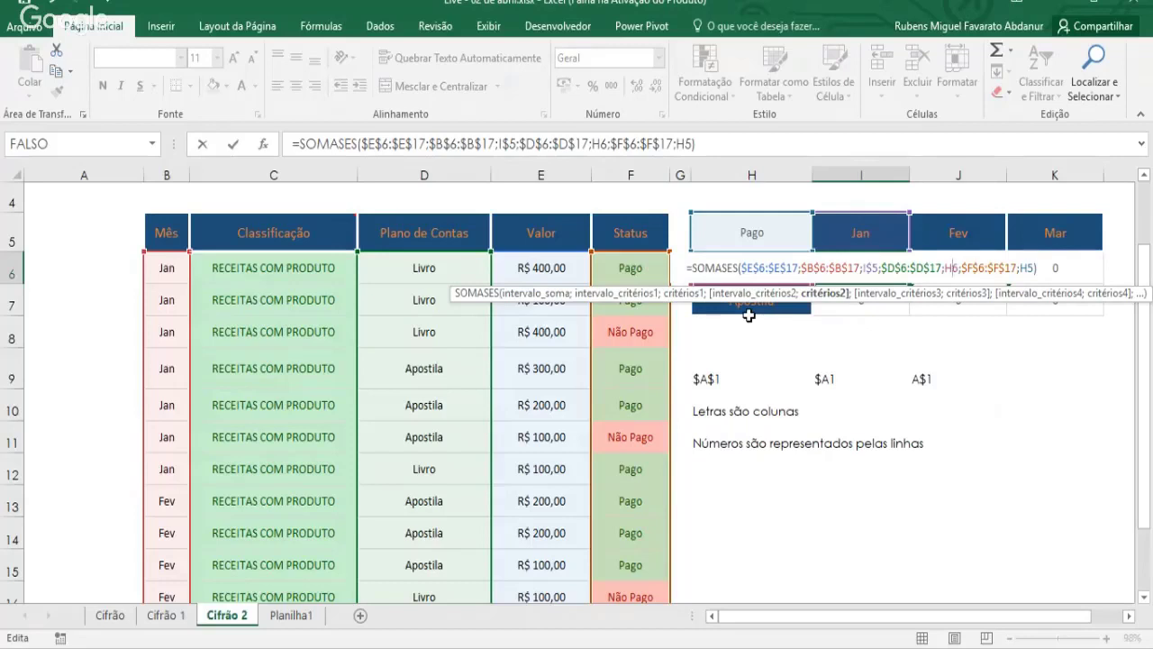
key(F4)
key(F4)
key(F4)
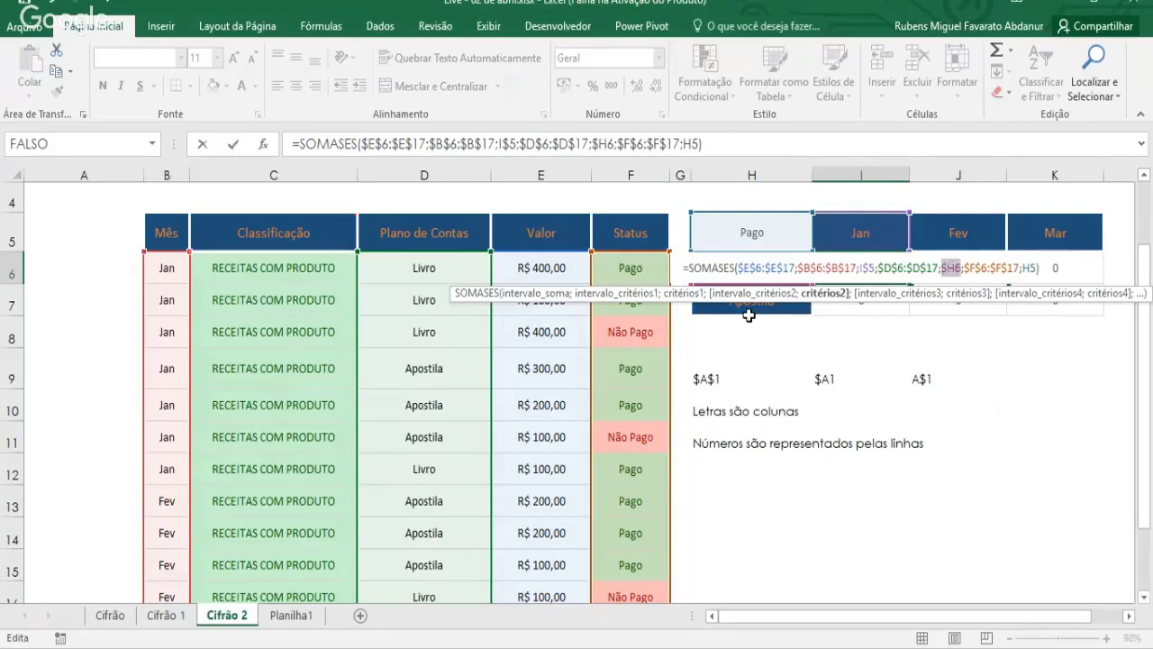
- Make the Pago status criterion fully absolute as $H$5 and confirm the SOMASES formula in I6
click(961, 269)
click(1029, 268)
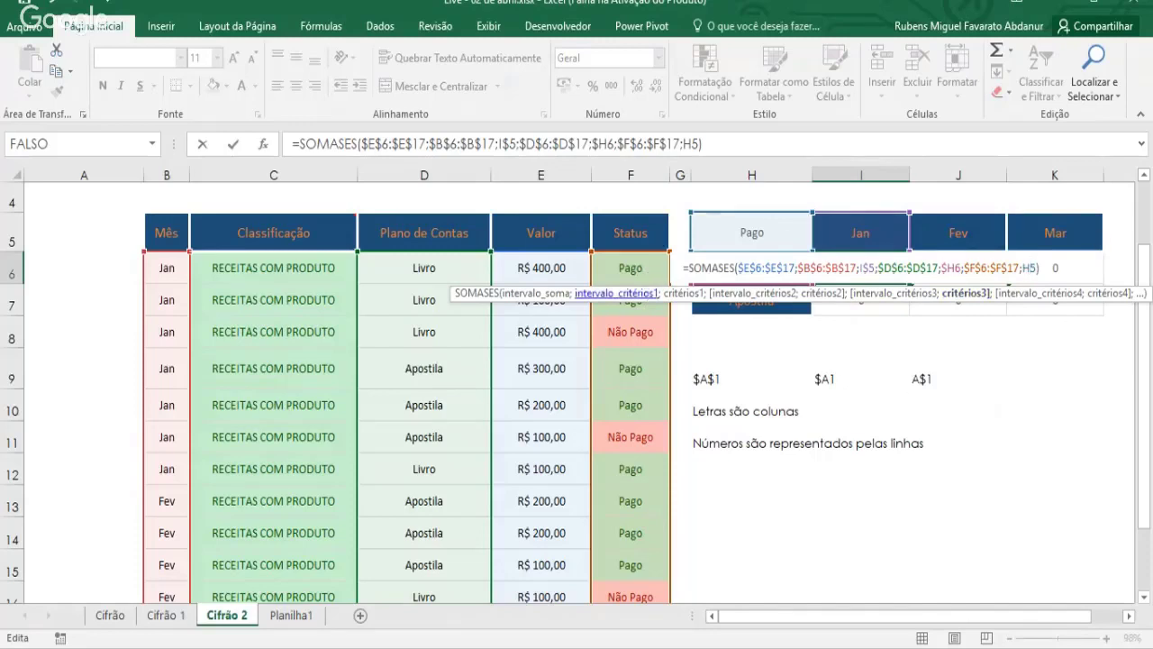
key(F4)
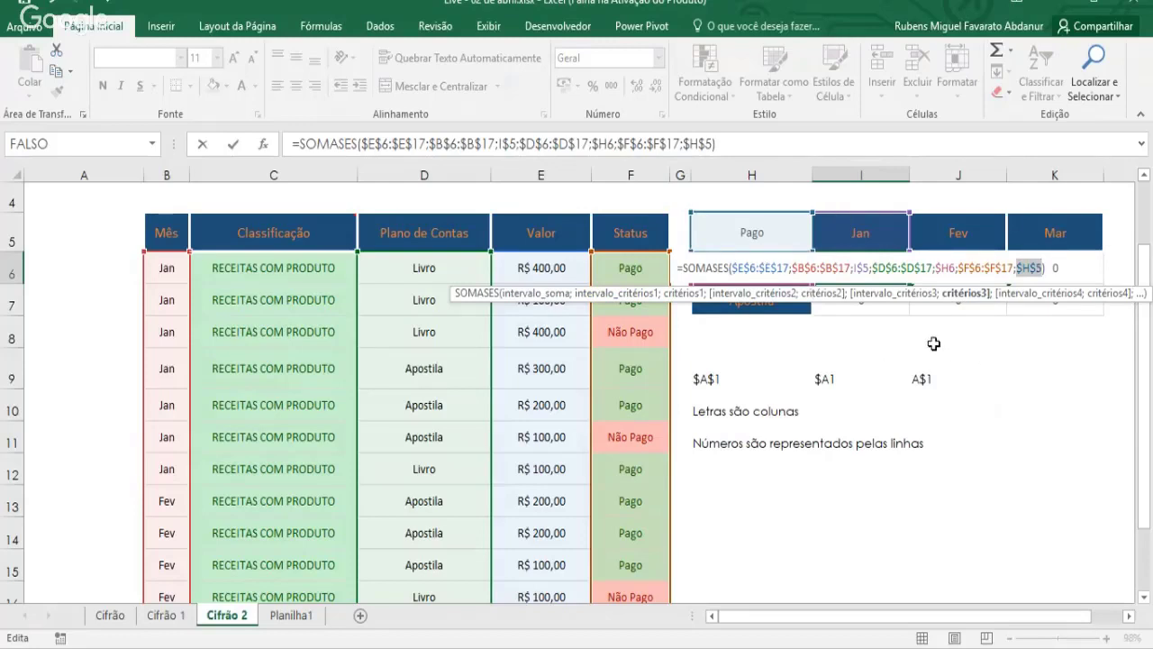
key(Return)
- Fill the locked SOMASES formula from I6 across I6:K7 and check the references of the copy in K7
click(896, 275)
drag(909, 283, 1090, 304)
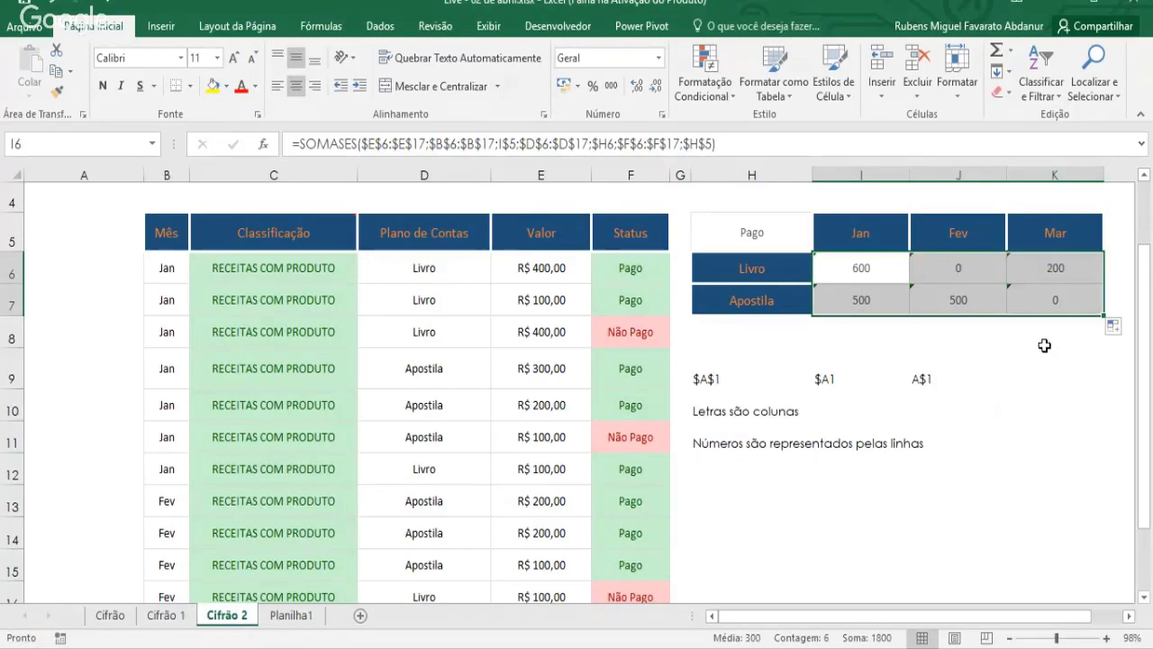
click(1048, 299)
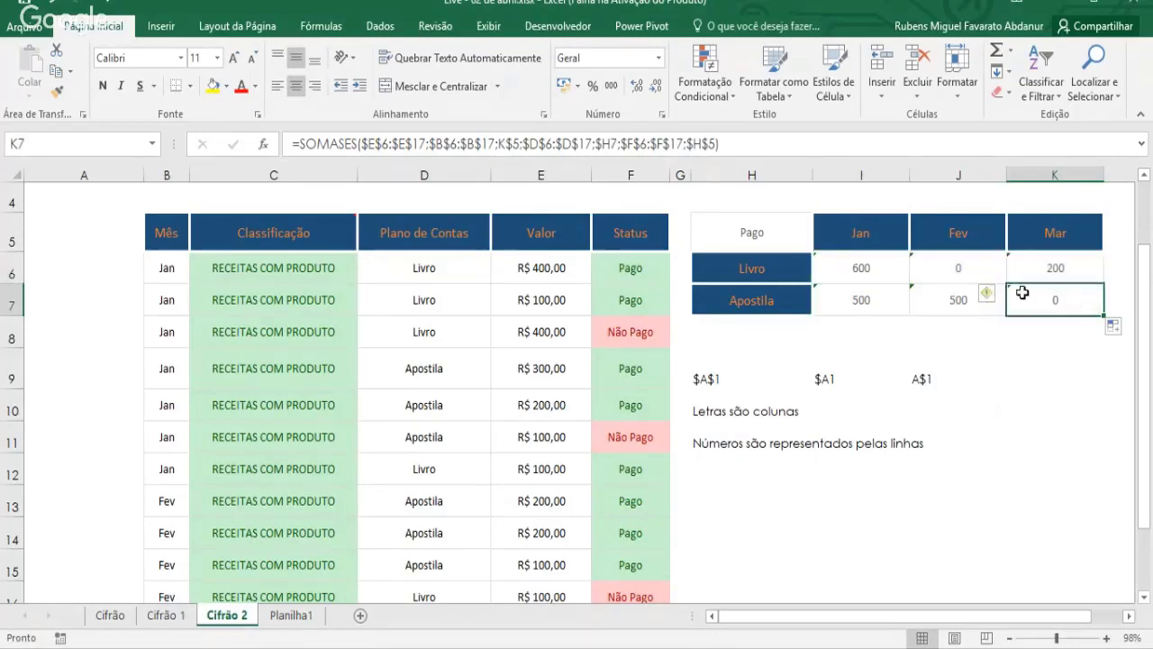
double_click(1067, 303)
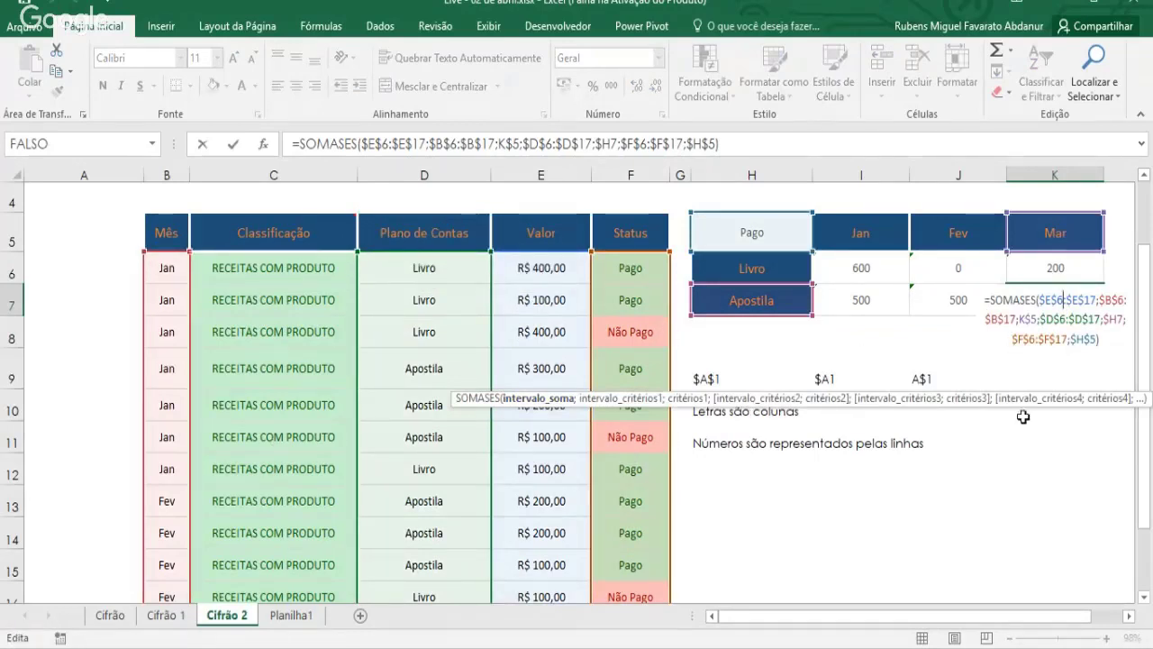
key(Return)
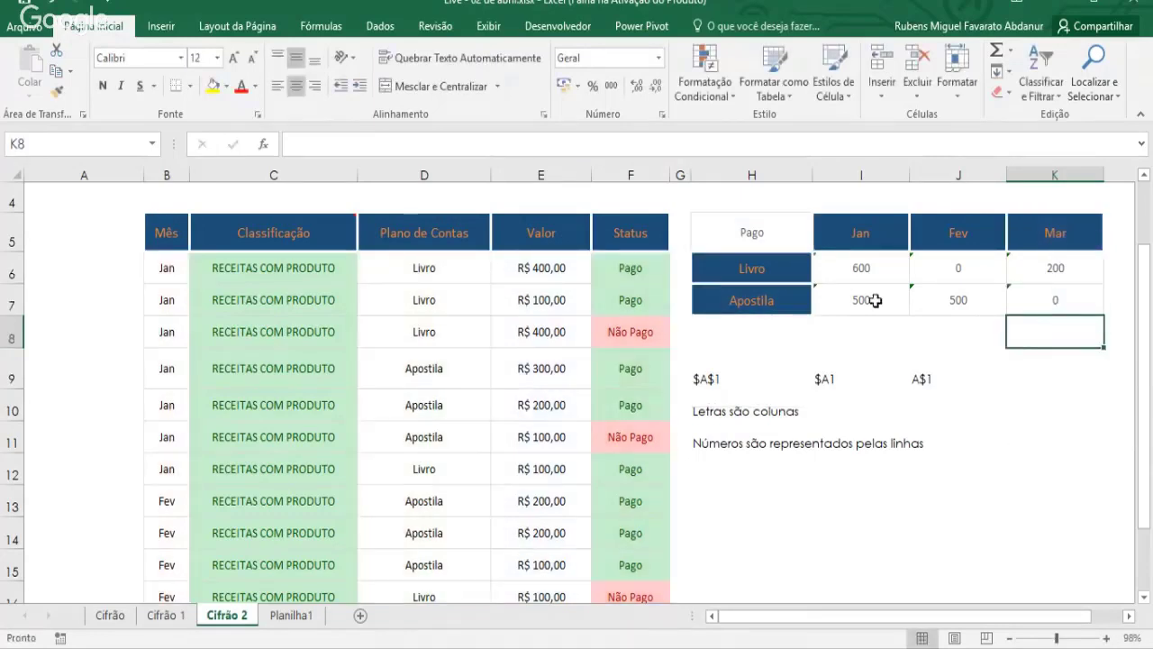
- Add a data validation list with the options Pago and Não Pago to the status criterion cell H5
click(872, 247)
click(862, 262)
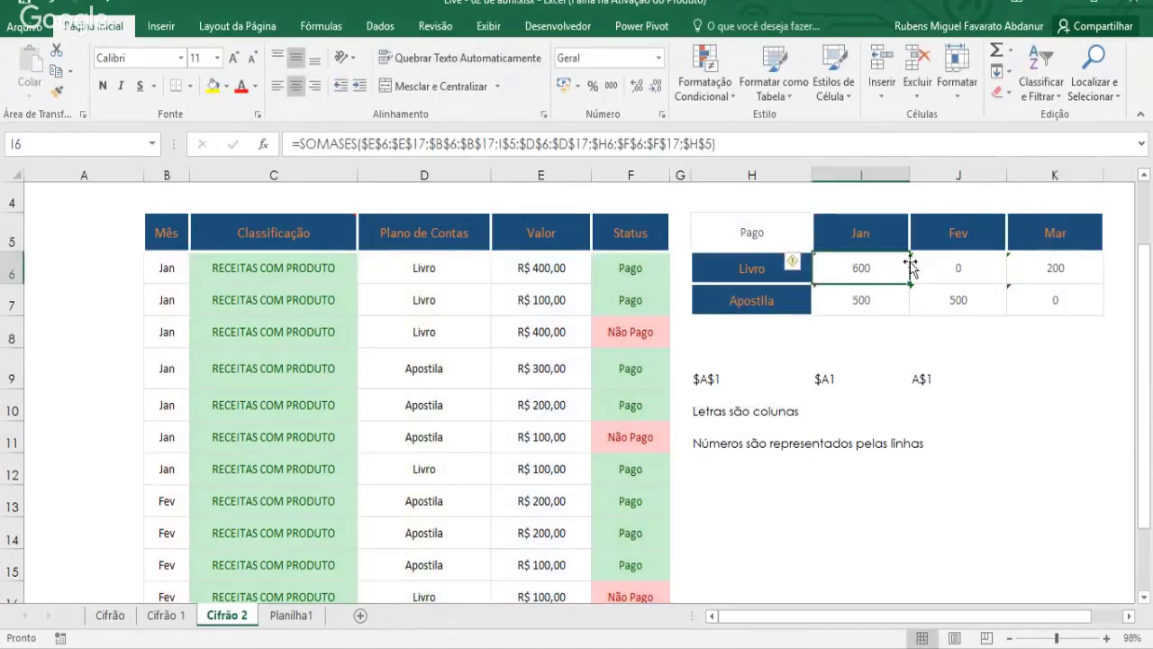
click(751, 232)
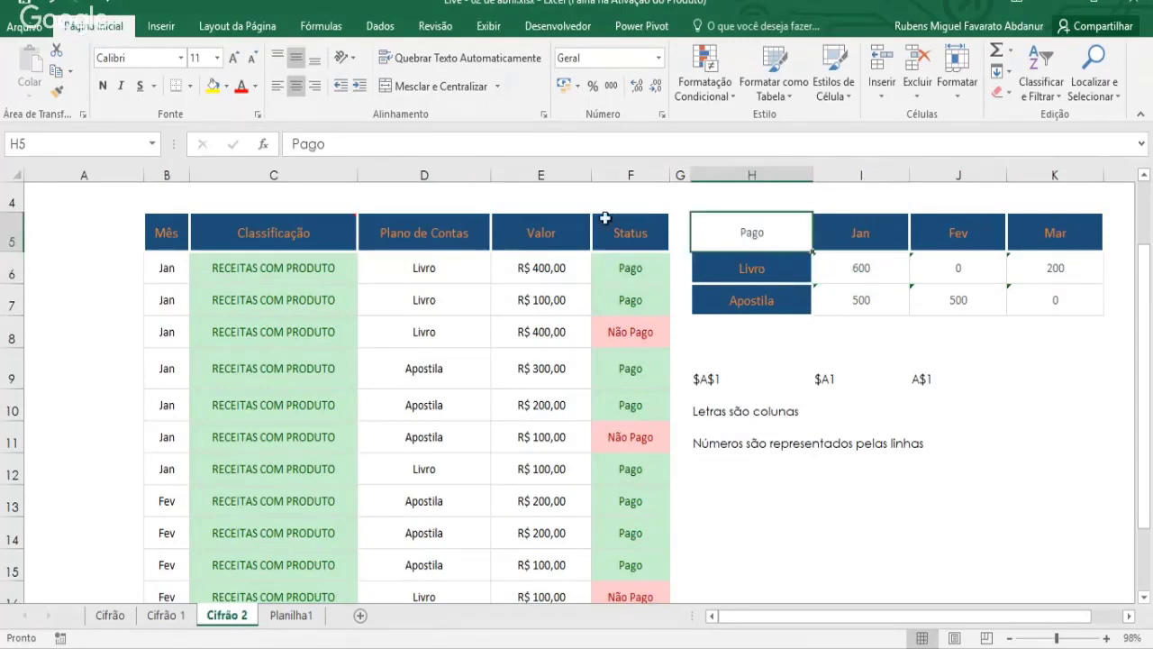
click(382, 27)
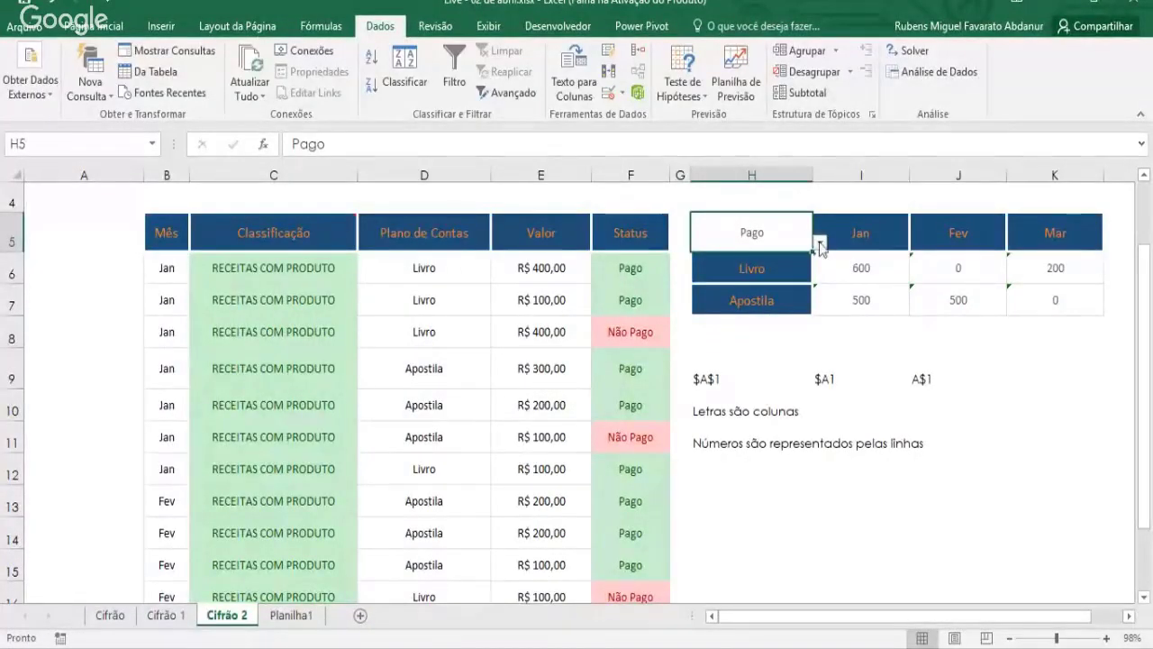
- Try the status list in H5, choosing Pago and switching the criterion to Não Pago
click(819, 243)
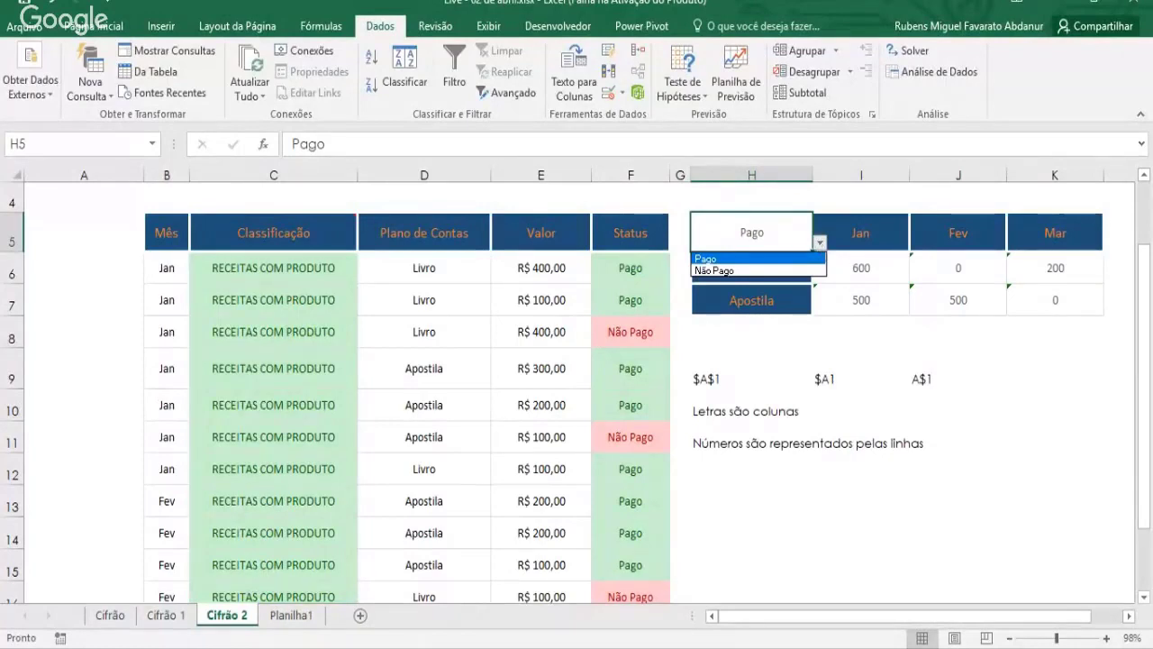
click(800, 258)
click(821, 245)
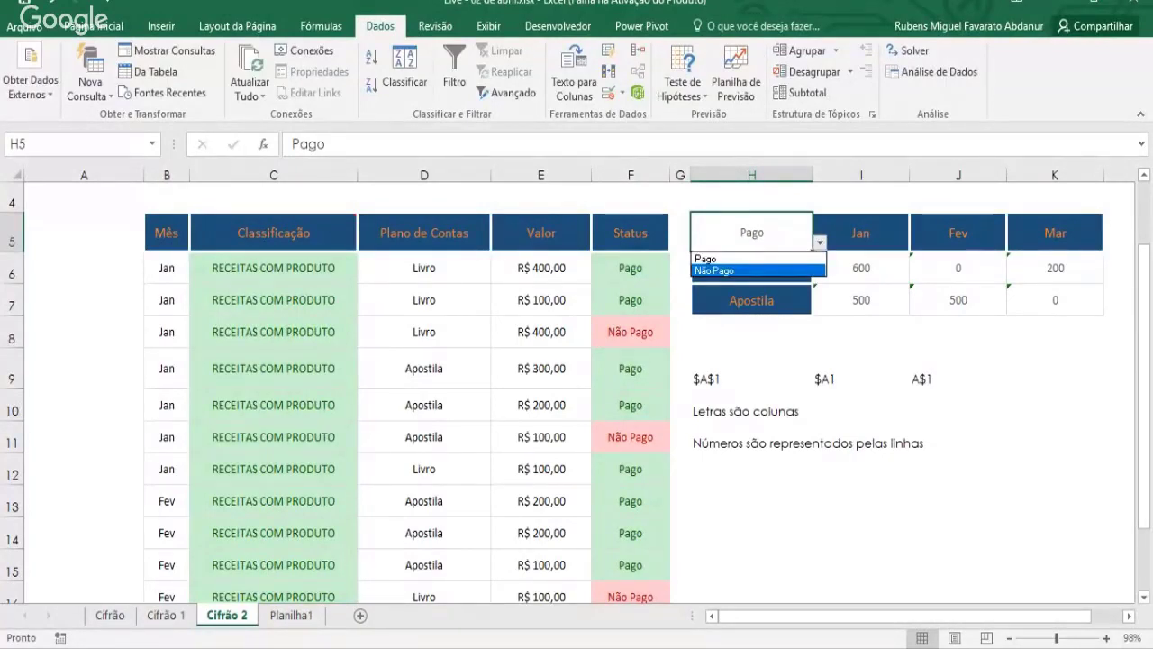
click(721, 270)
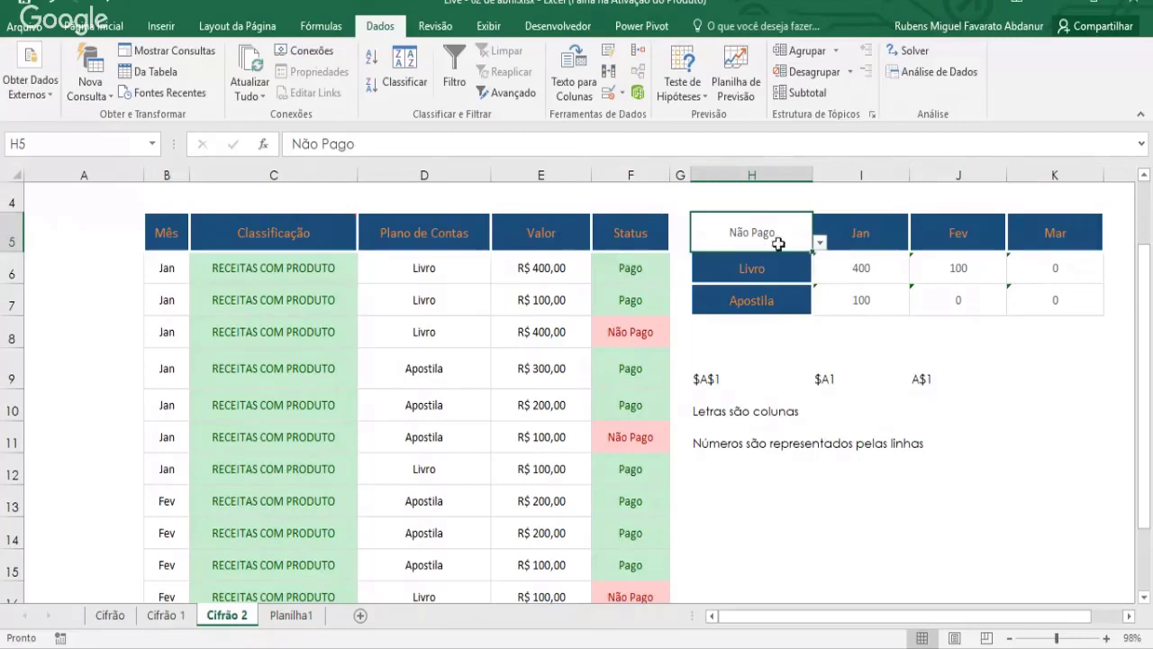
- Try the fixed text "Pago" in place of $H$5 in the I6 SOMASES formula, undo it and confirm the formula
click(865, 266)
double_click(868, 269)
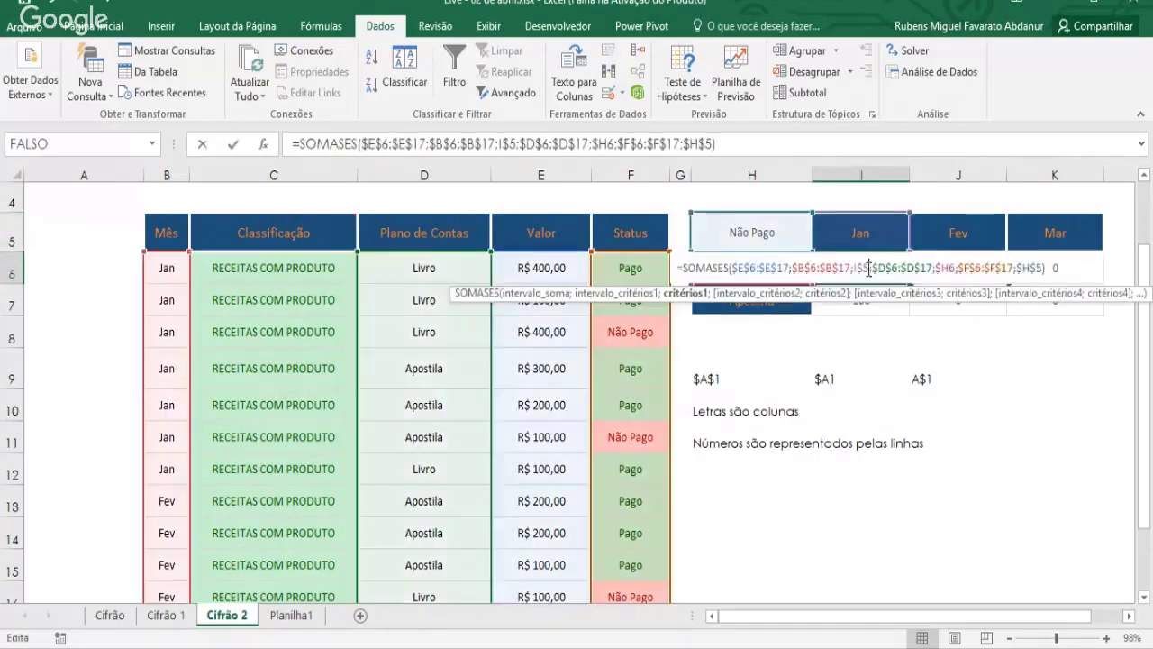
click(1019, 267)
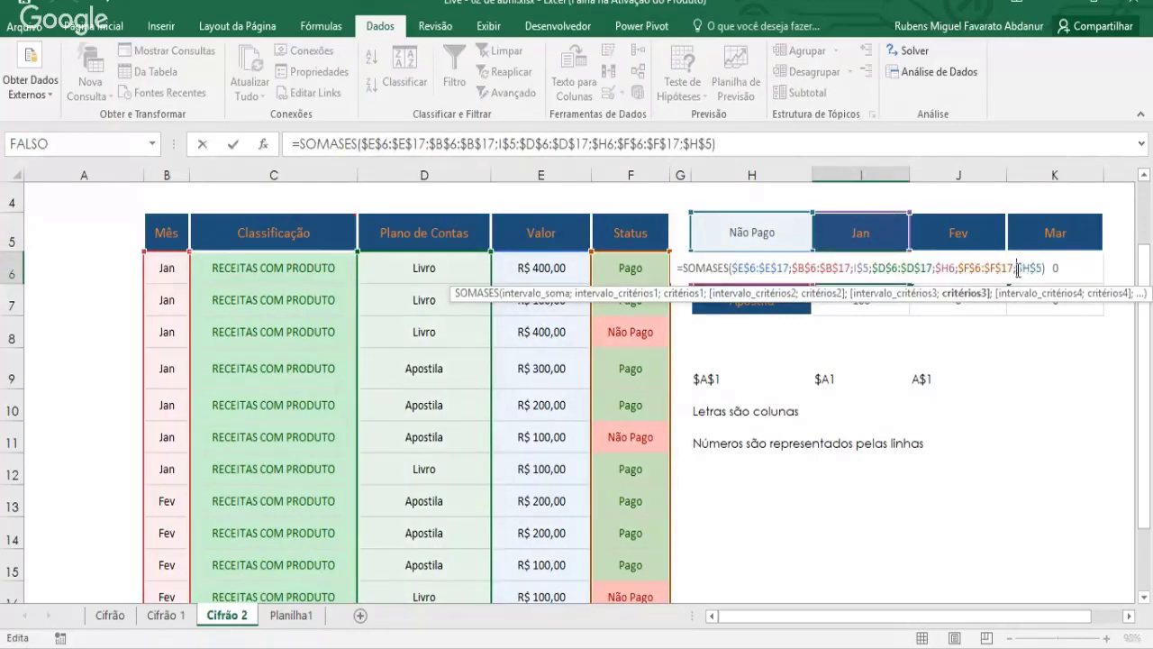
drag(1016, 268, 1041, 268)
text("Pago")
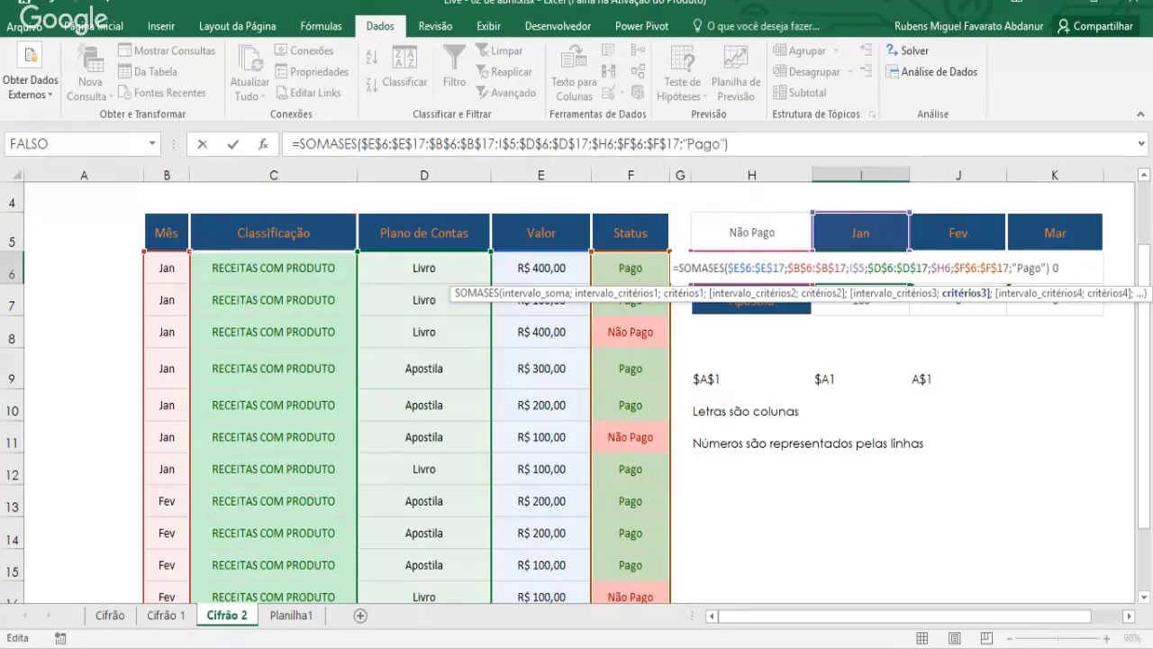
key(ctrl+z)
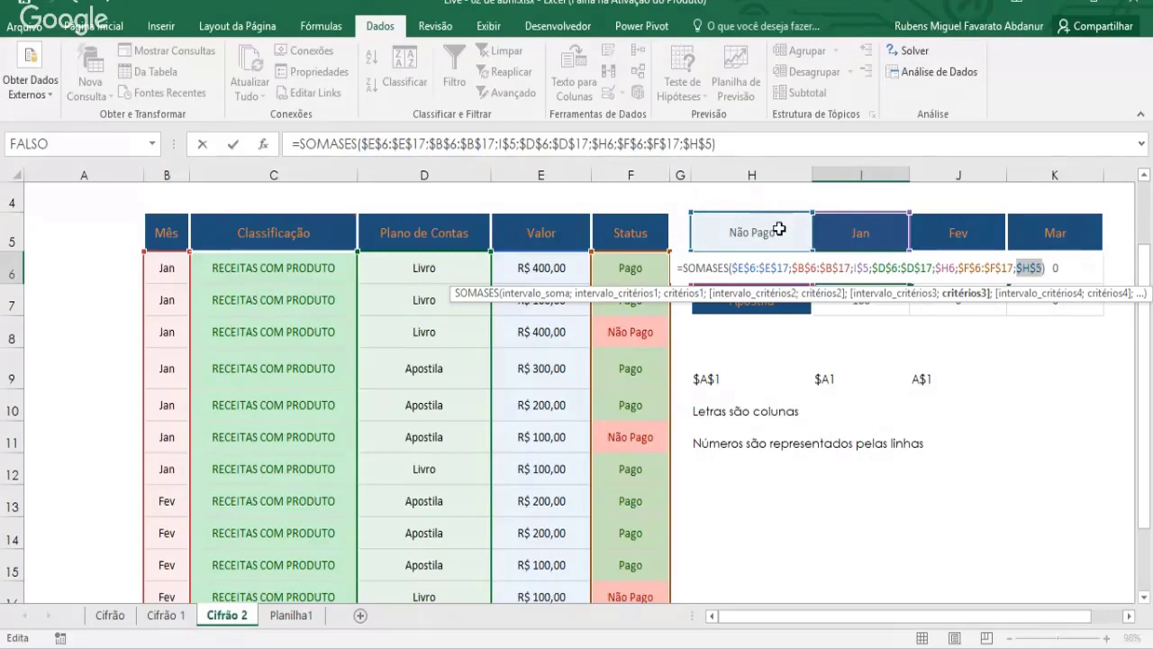
key(Return)
- Set the status criterion in H5 to Pago from its list
click(779, 230)
click(818, 242)
click(712, 252)
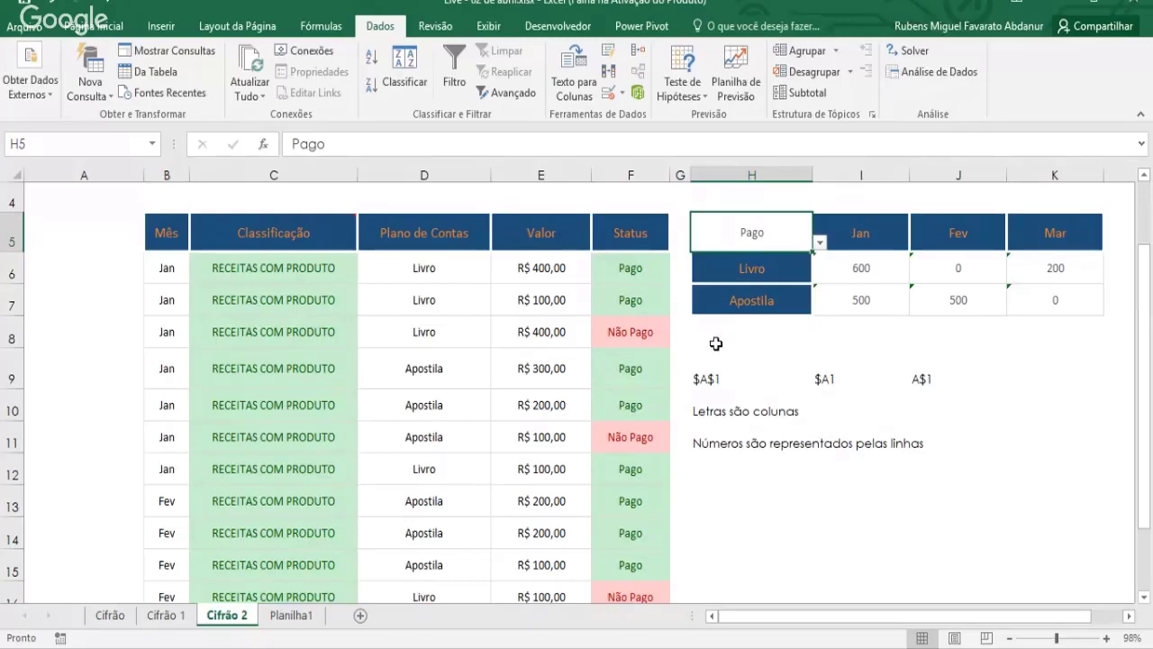
- Open the SOMASES formula in I6 to review its mixed and absolute references
click(863, 272)
double_click(863, 272)
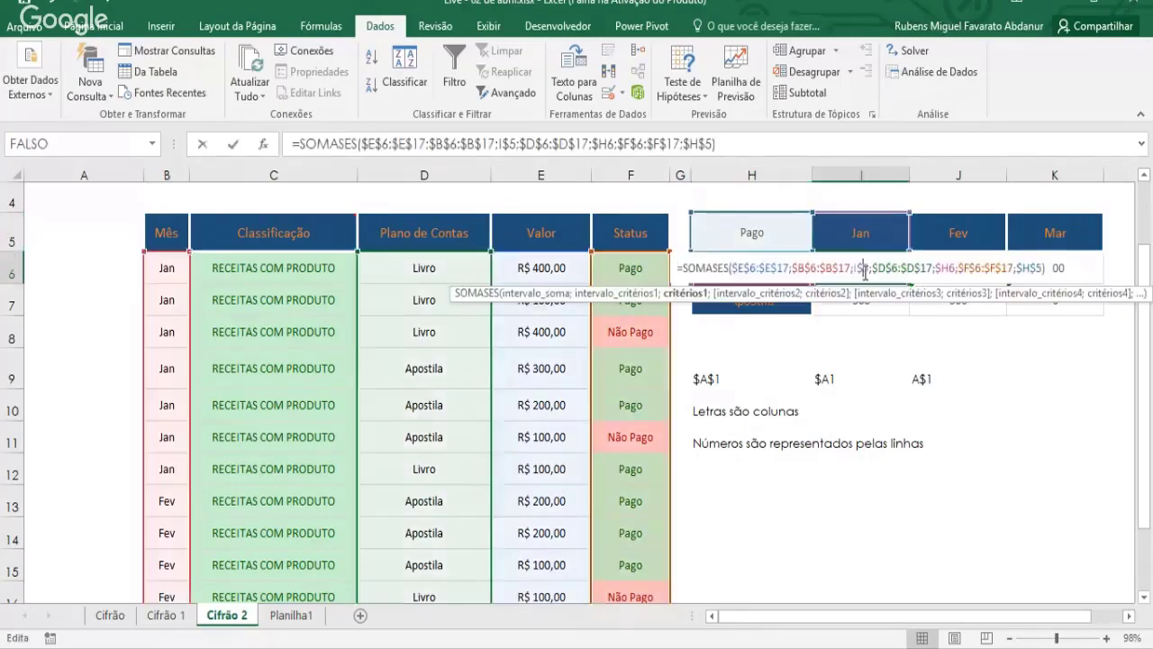